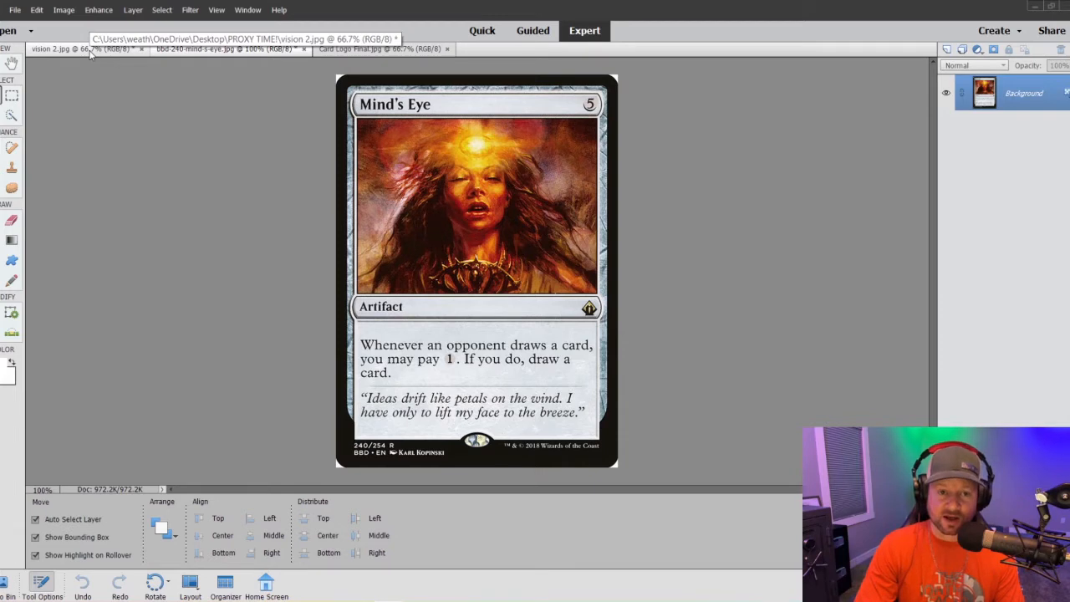
# - Compare the vision 2.jpg artwork with the bbd-240-mind-s-eye.jpg card scan
pyautogui.click(98, 52)
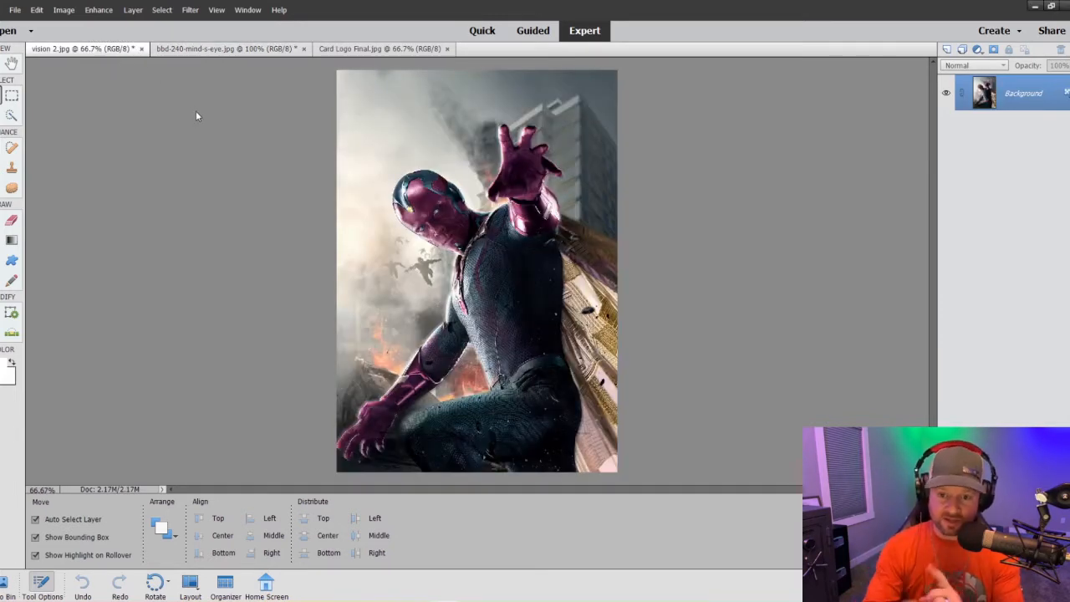
pyautogui.click(194, 49)
pyautogui.click(117, 49)
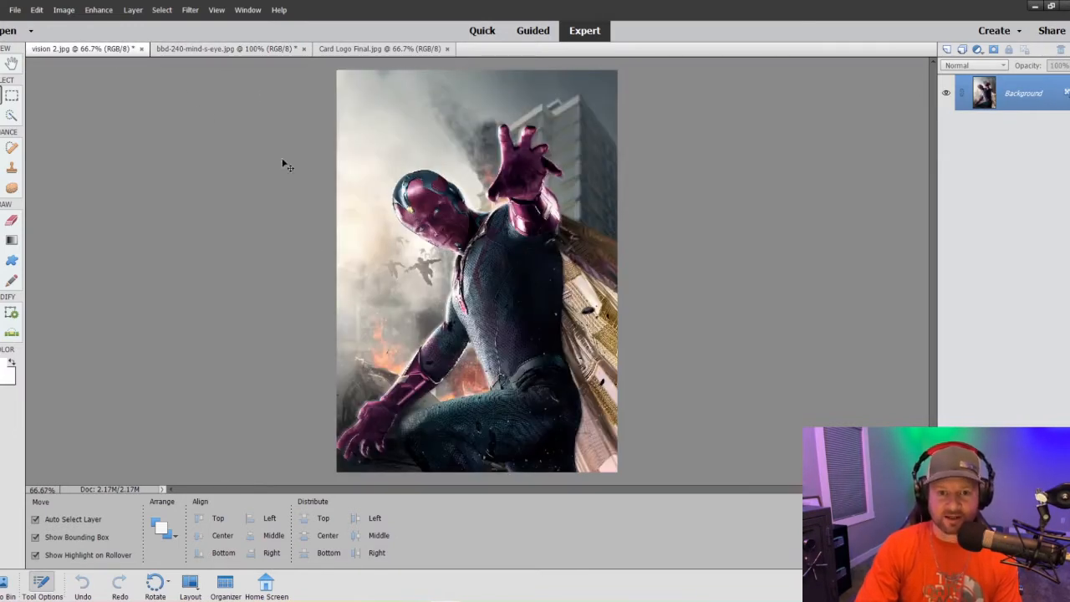
pyautogui.click(234, 51)
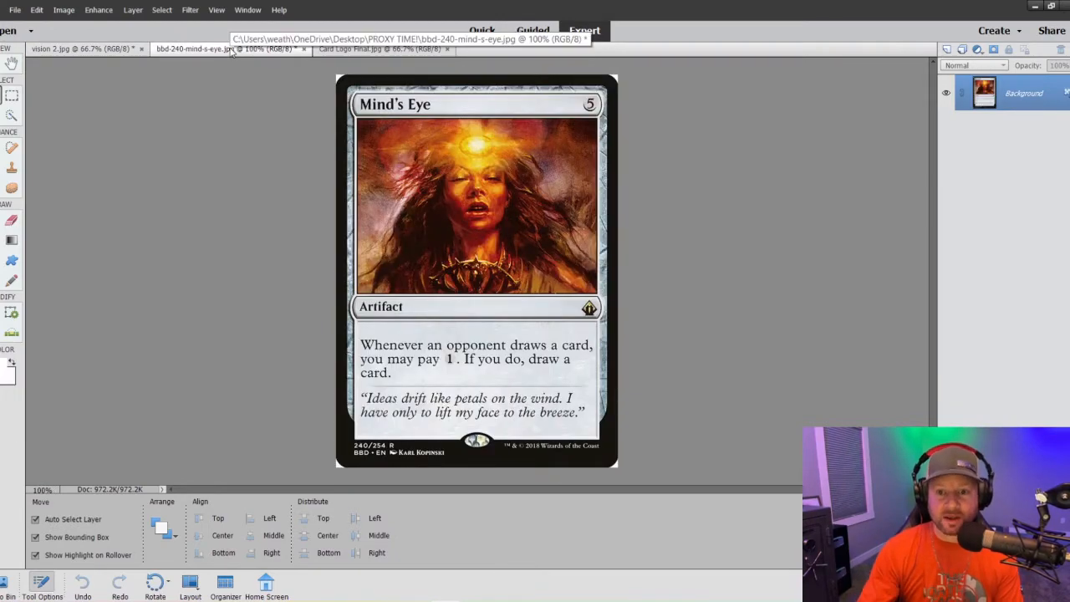
pyautogui.click(121, 50)
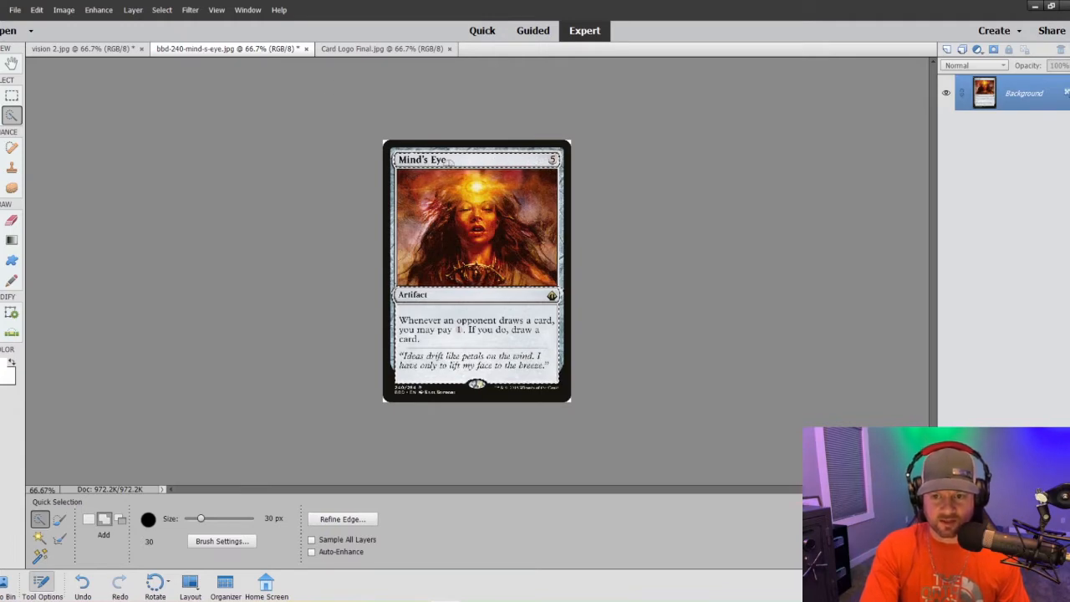
# - Copy the selected title bar, type line and text box from the Mind's Eye card into vision 2.jpg as a new layer
pyautogui.hotkey('ctrl', '=')
pyautogui.hotkey('ctrl', '=')
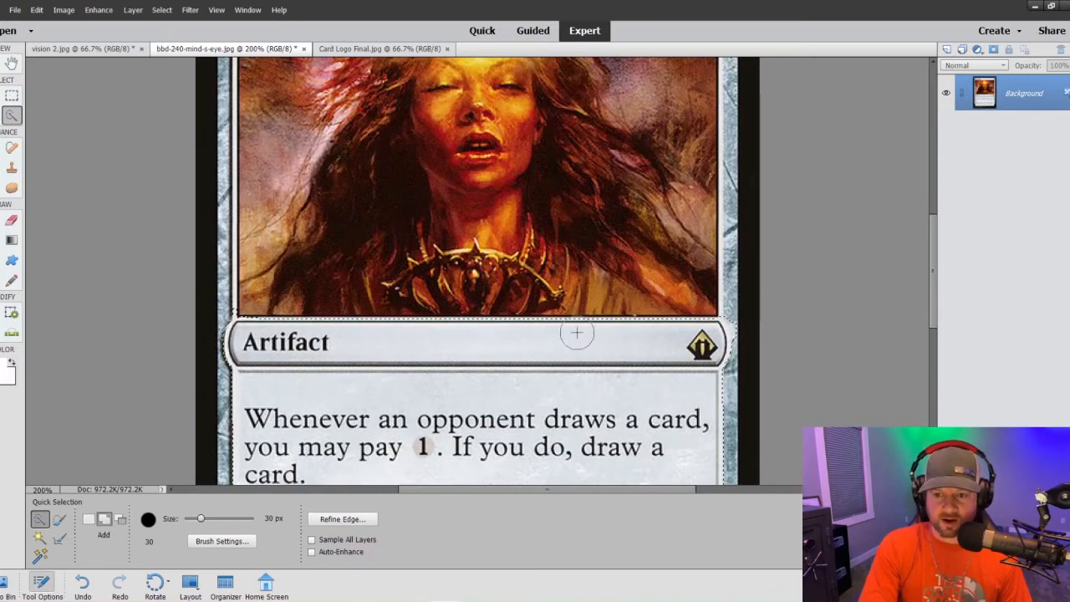
pyautogui.scroll(3, 573, 334)
pyautogui.scroll(1, 334, 52)
pyautogui.click(335, 50)
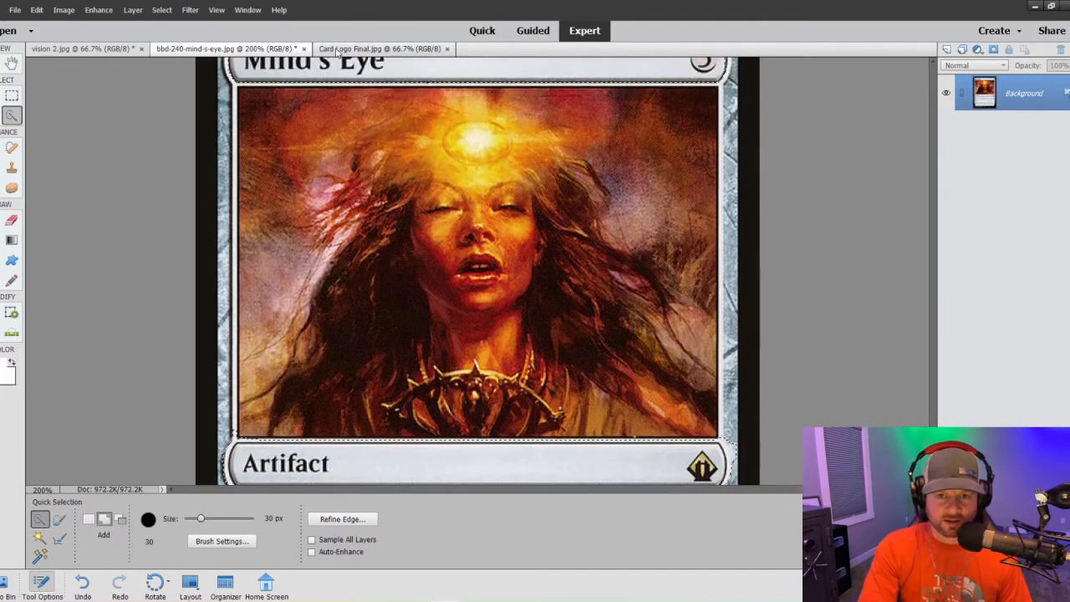
pyautogui.click(266, 50)
pyautogui.click(83, 49)
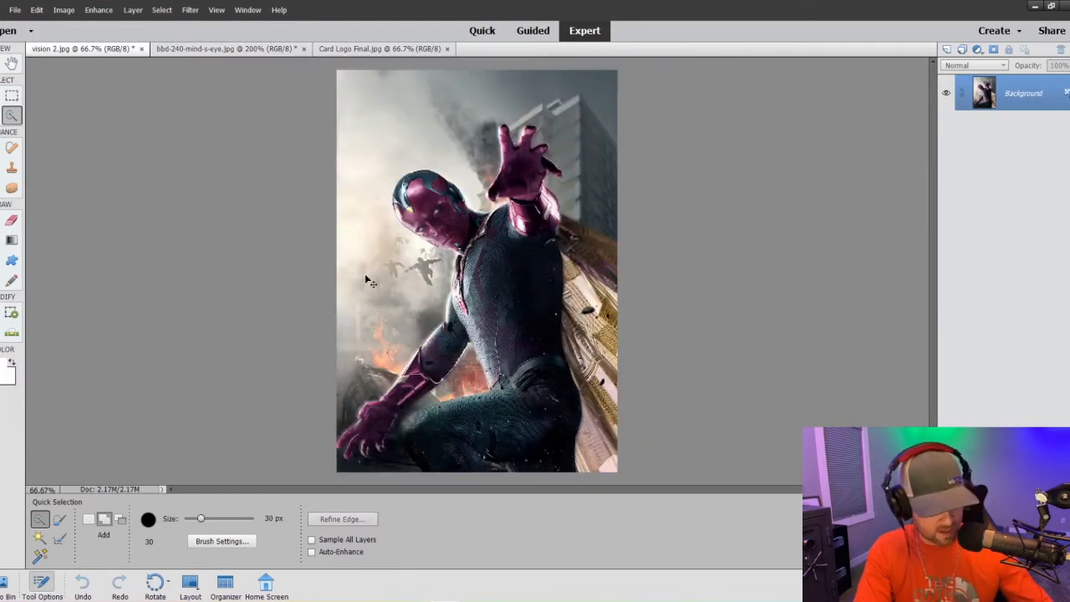
pyautogui.hotkey('ctrl', 'v')
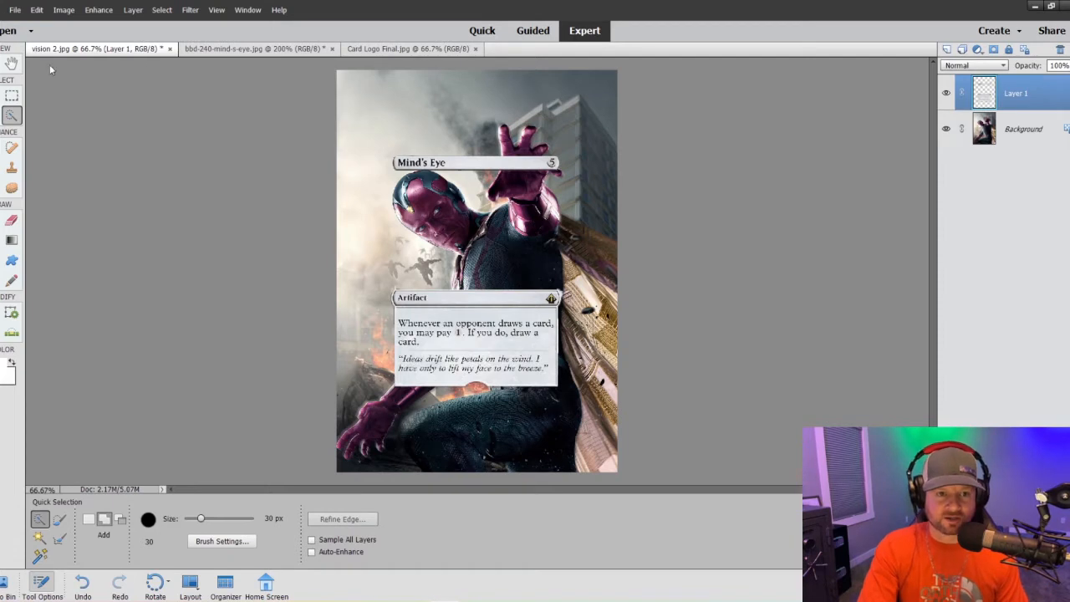
# - Scale the pasted card frame proportionally to about 133% and center it over the lower part of the Vision artwork
pyautogui.press('v')
pyautogui.moveTo(386, 154); pyautogui.dragTo(360, 114)
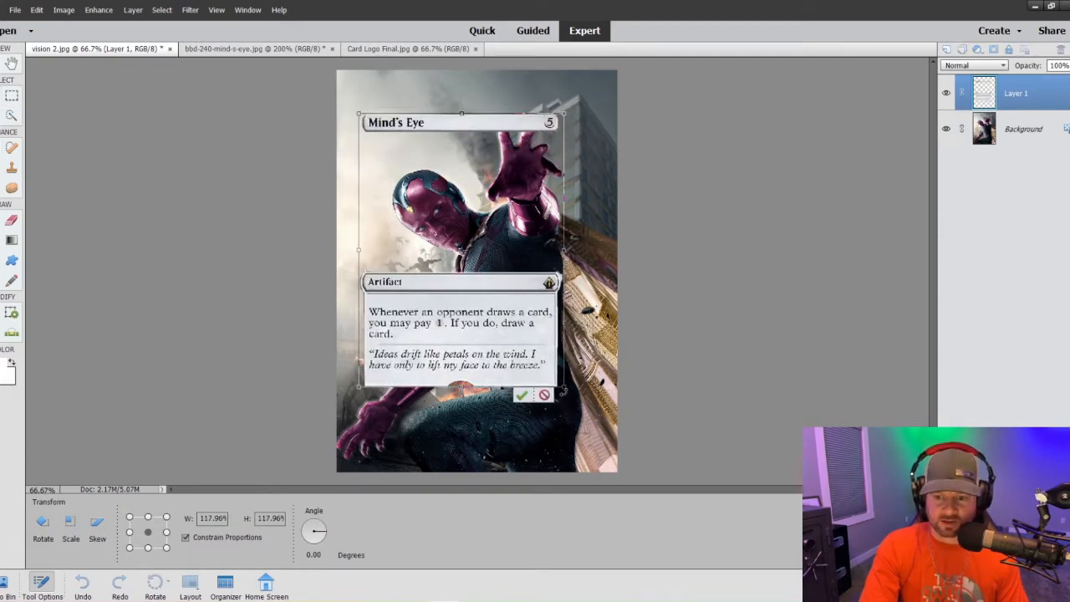
pyautogui.moveTo(564, 387); pyautogui.dragTo(590, 422)
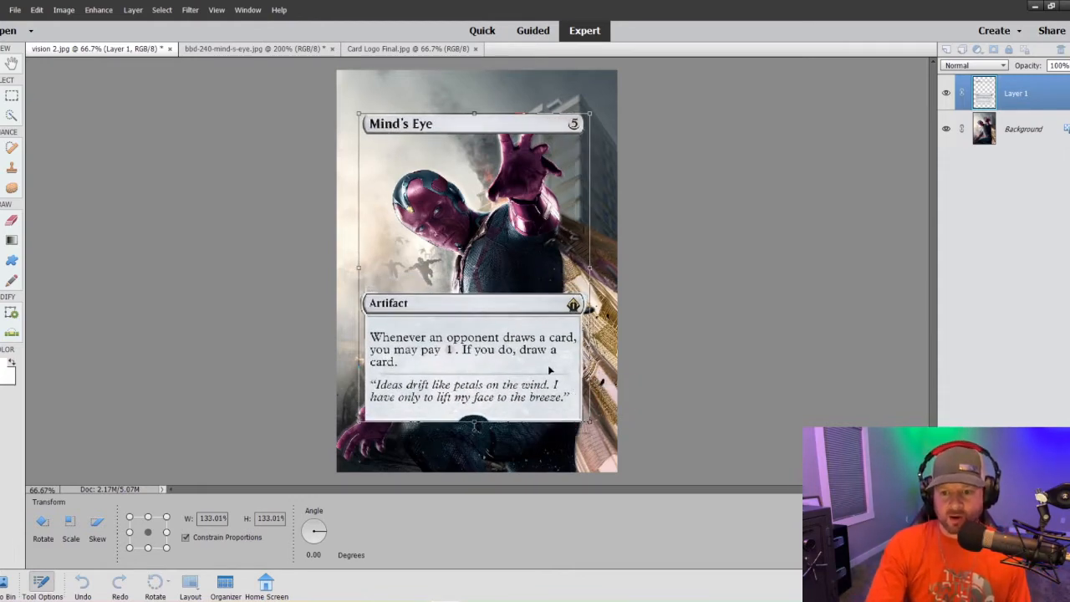
pyautogui.moveTo(551, 381)
pyautogui.mouseDown()
pyautogui.moveTo(553, 367)
pyautogui.moveTo(551, 389)
pyautogui.mouseUp()
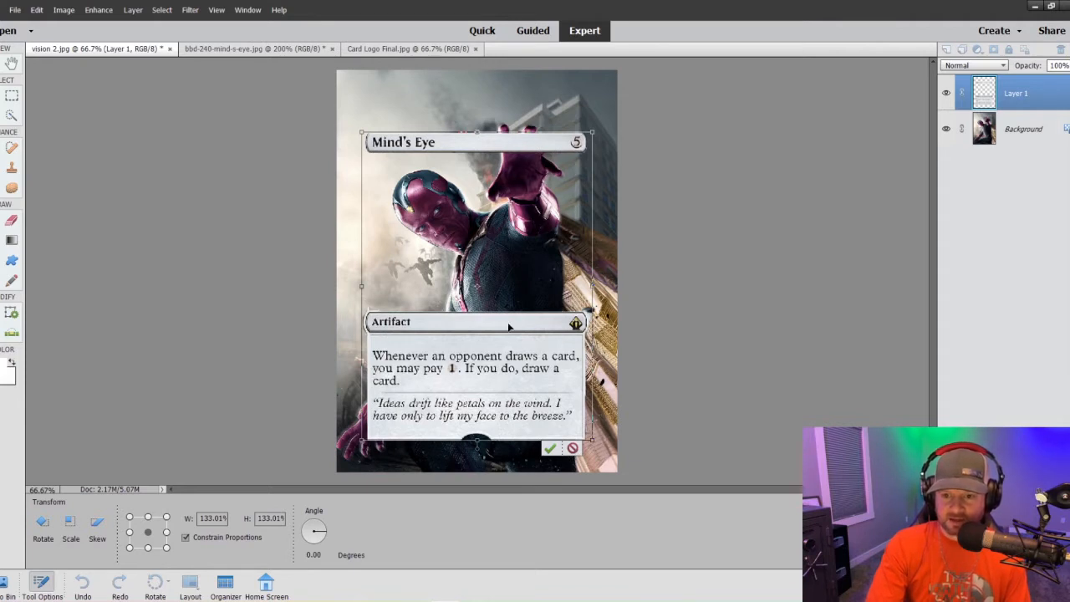
pyautogui.moveTo(508, 326)
pyautogui.mouseDown()
pyautogui.moveTo(515, 355)
pyautogui.moveTo(515, 326)
pyautogui.moveTo(515, 341)
pyautogui.moveTo(557, 248)
pyautogui.moveTo(505, 318)
pyautogui.moveTo(504, 336)
pyautogui.moveTo(513, 332)
pyautogui.mouseUp()
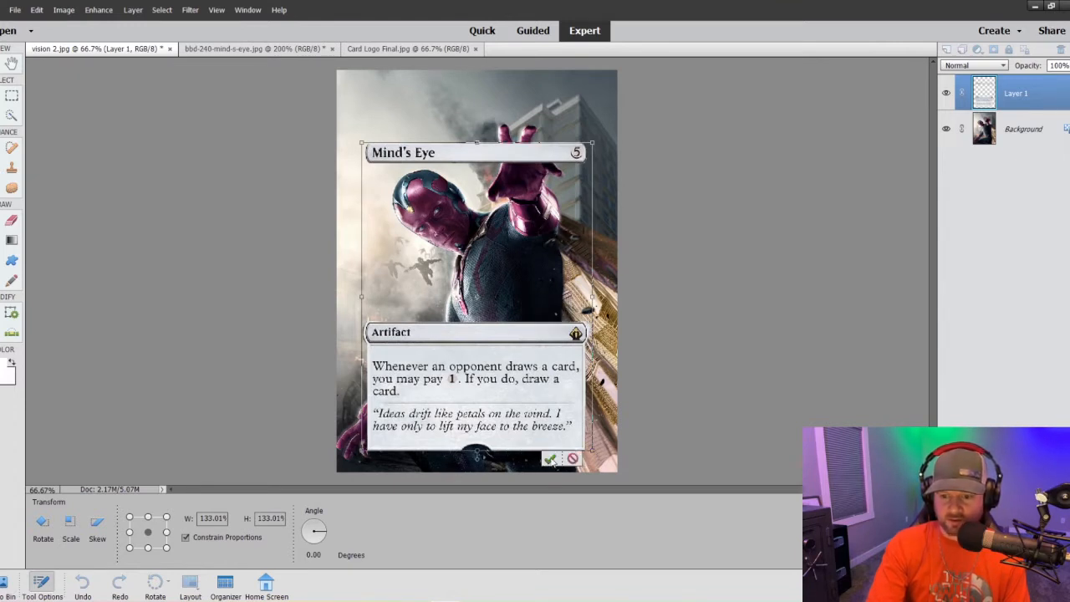
pyautogui.click(550, 459)
# - Crop the image closer around the card frame, trimming the artwork's upper edge and a thin strip from both sides
pyautogui.click(99, 10)
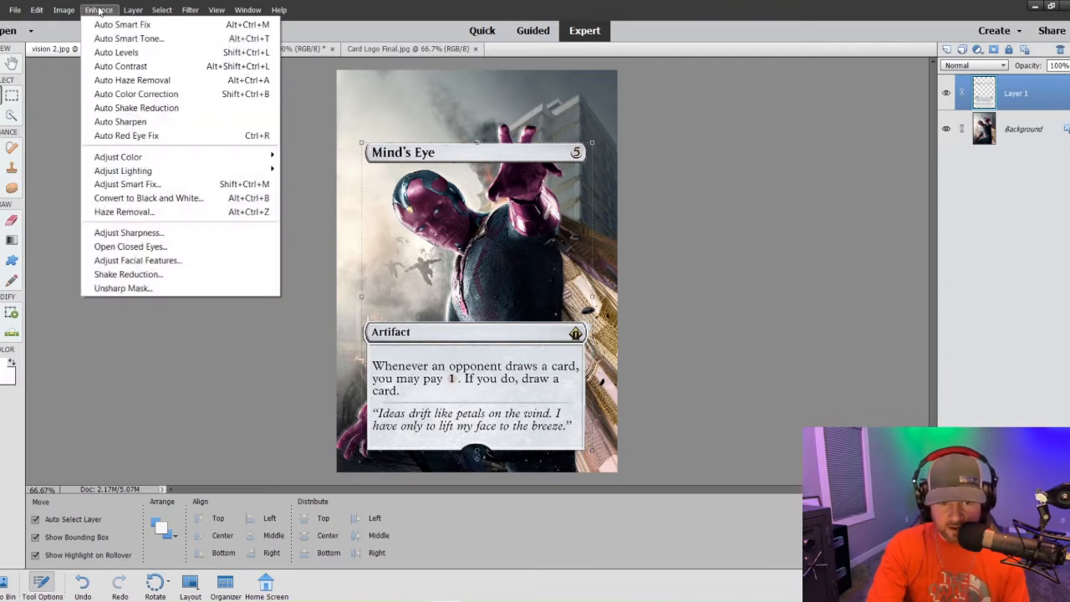
pyautogui.click(74, 52)
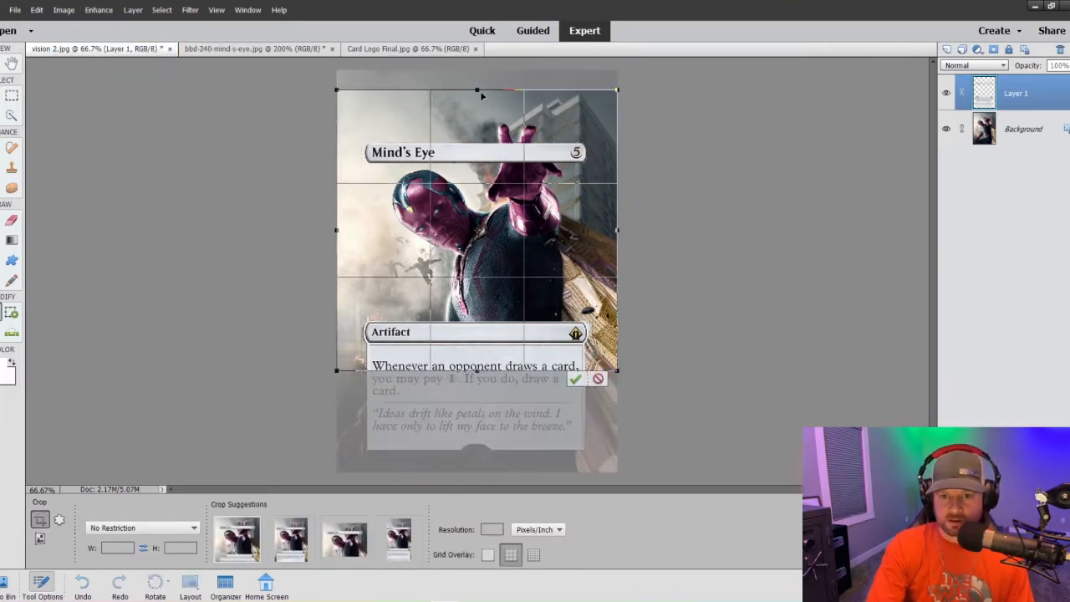
pyautogui.moveTo(476, 87); pyautogui.dragTo(477, 120)
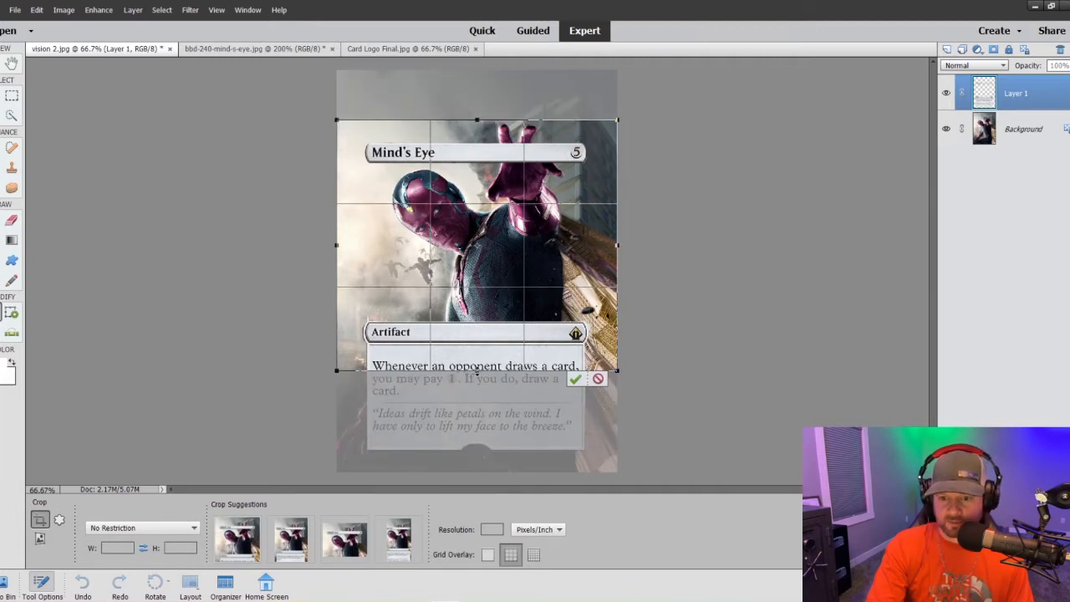
pyautogui.moveTo(476, 371); pyautogui.dragTo(476, 470)
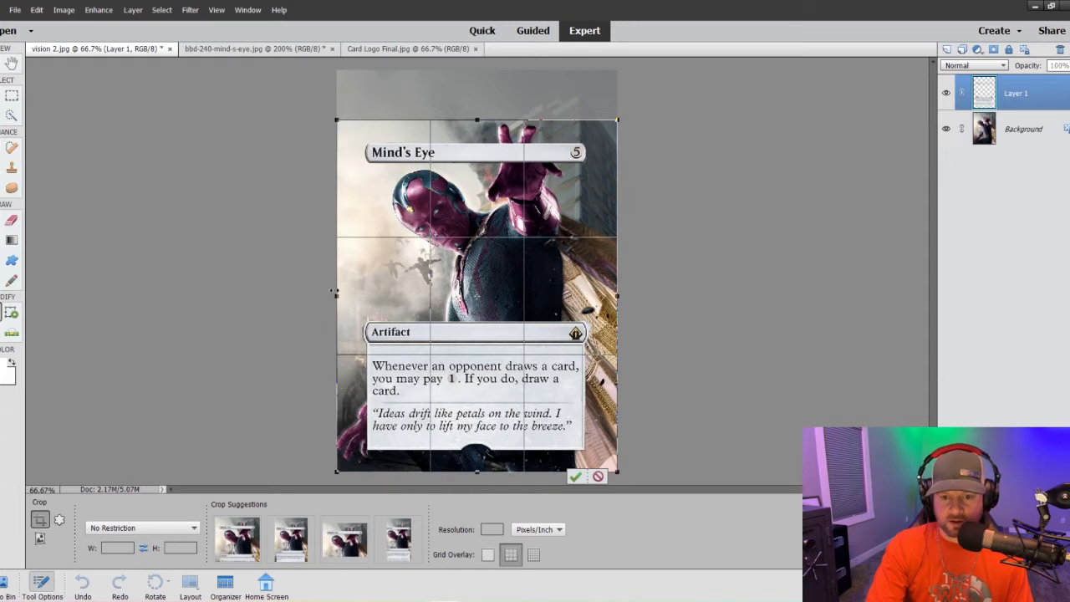
pyautogui.moveTo(336, 295); pyautogui.dragTo(345, 296)
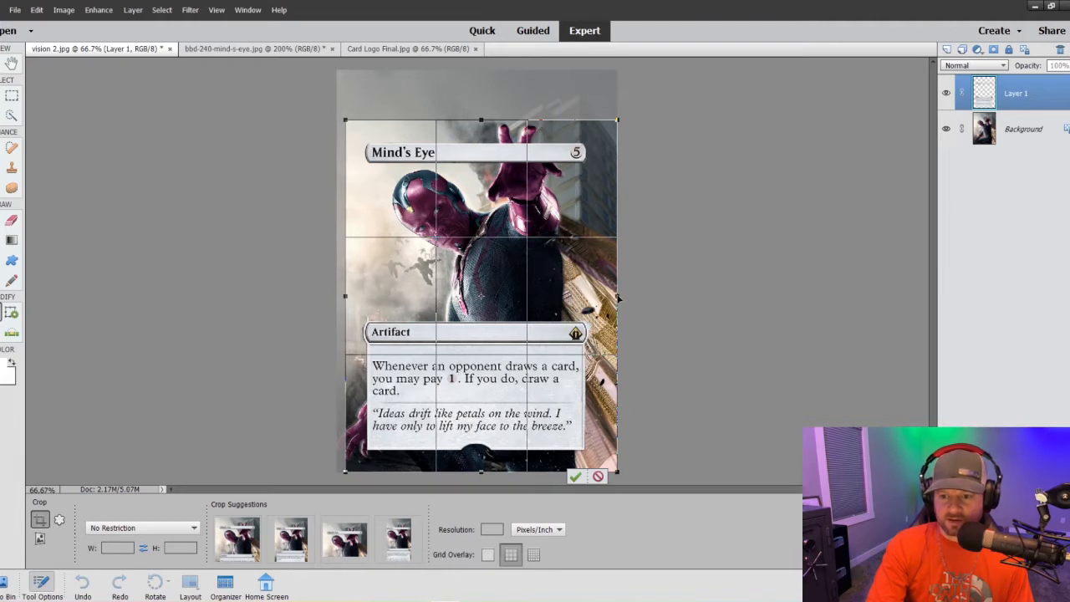
pyautogui.moveTo(617, 295); pyautogui.dragTo(608, 297)
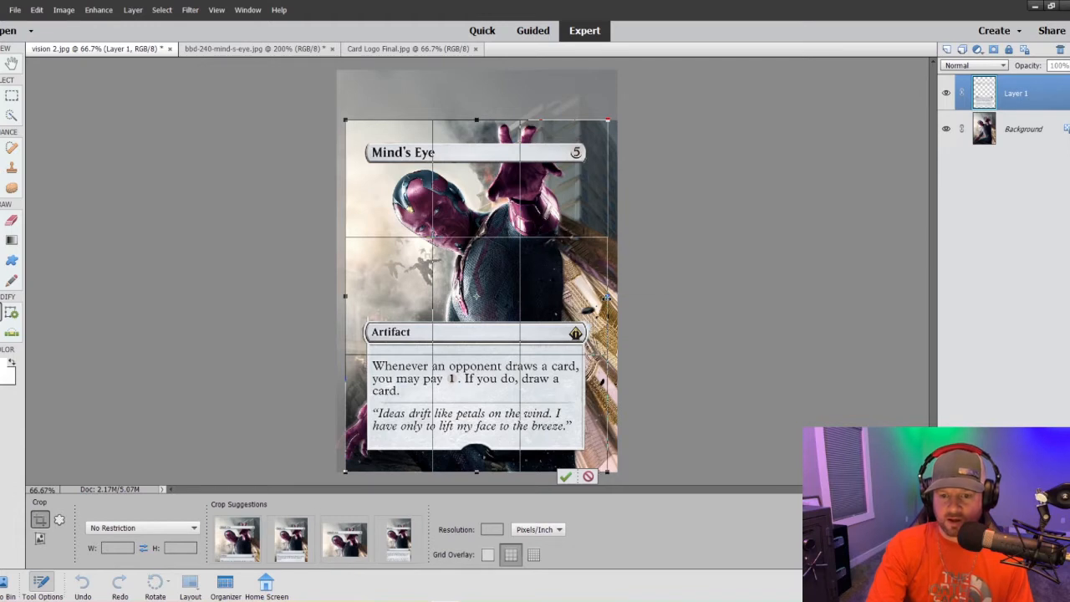
pyautogui.click(565, 478)
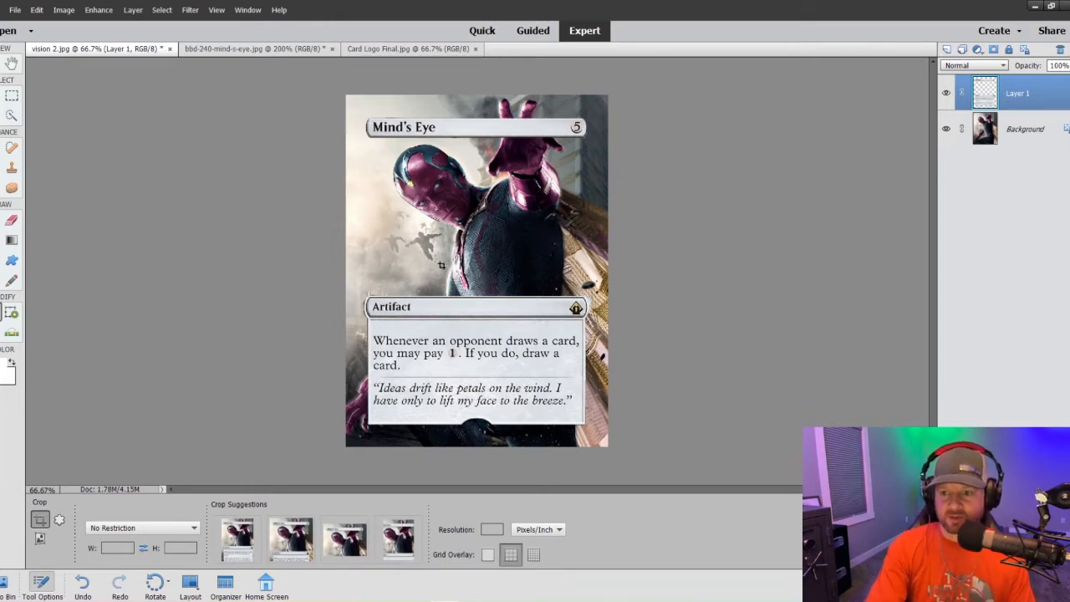
# - Lower the opacity of the card frame layer, Layer 1, to 67%
pyautogui.click(1066, 65)
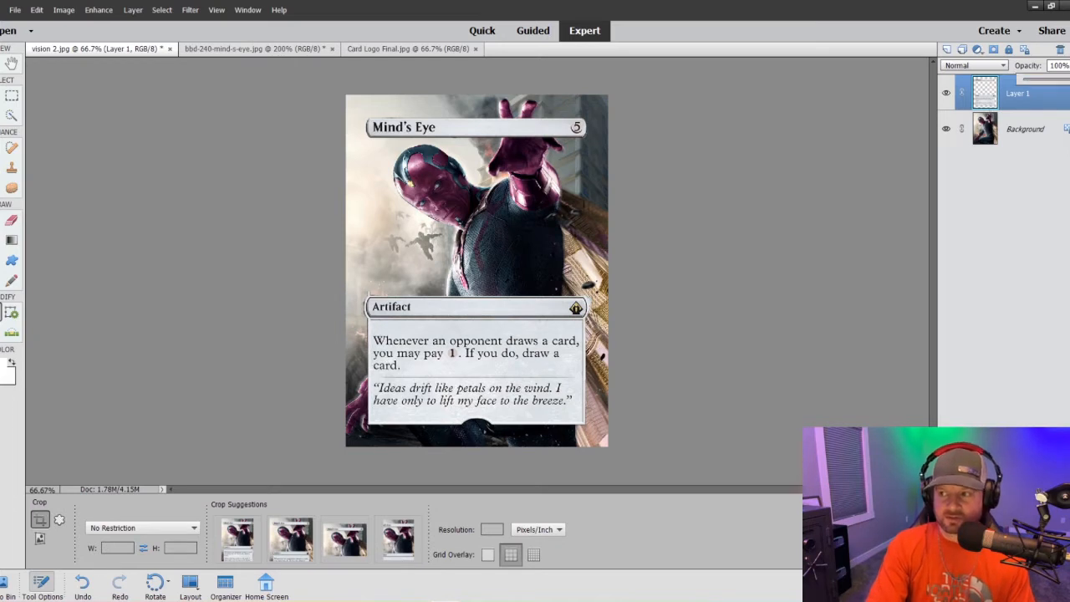
pyautogui.moveTo(1061, 80); pyautogui.dragTo(1003, 98)
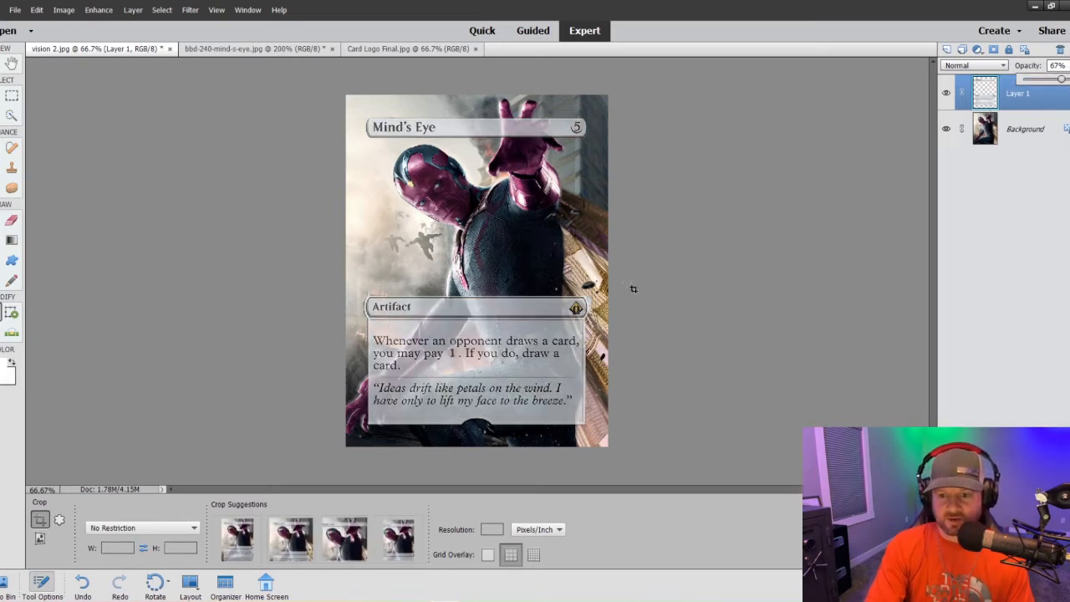
pyautogui.click(12, 169)
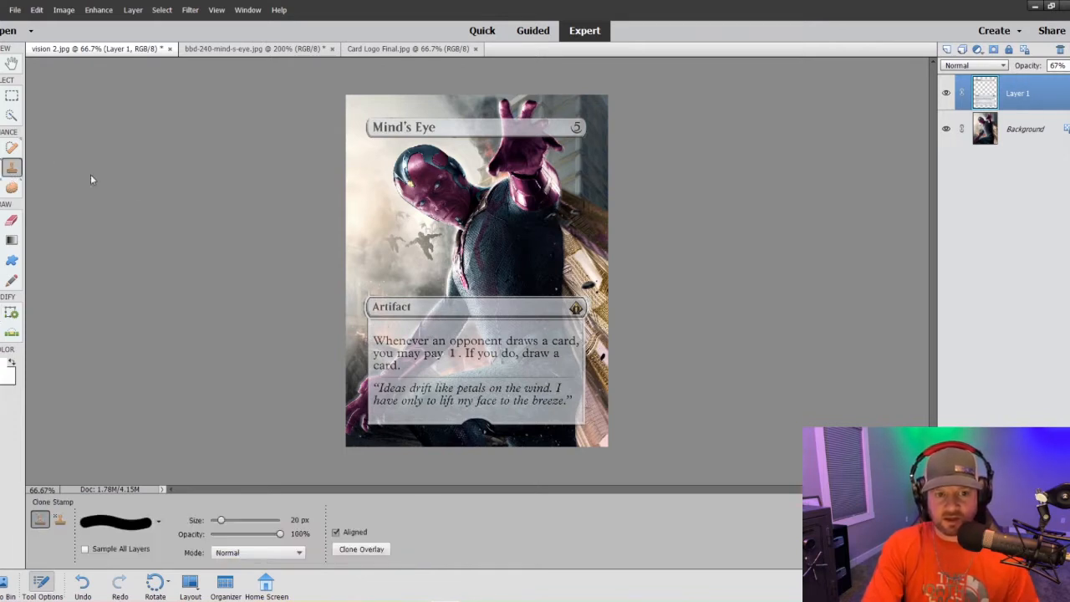
pyautogui.click(1025, 128)
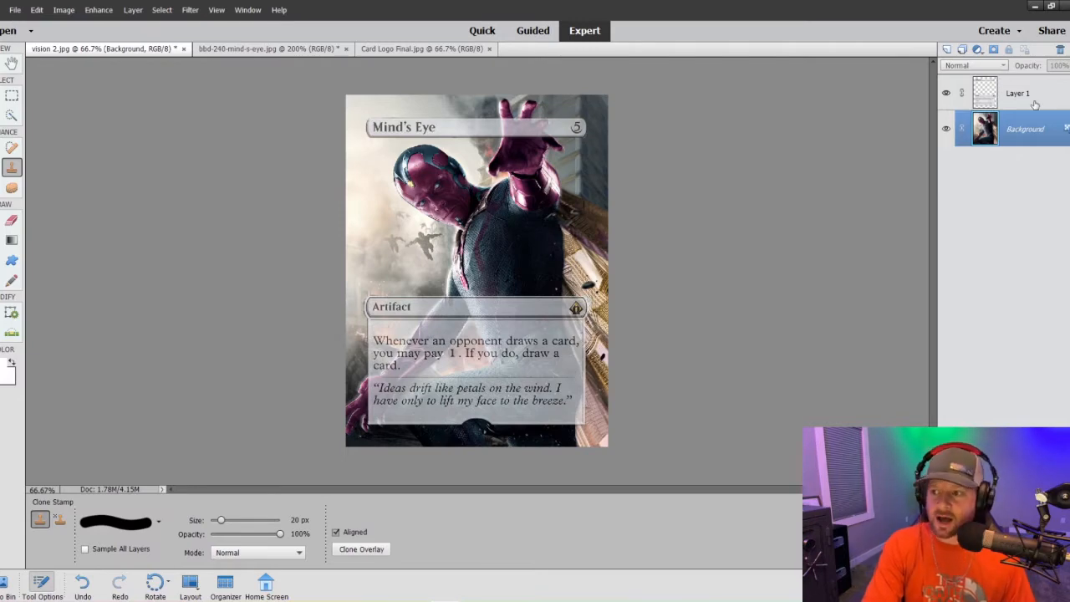
pyautogui.click(998, 99)
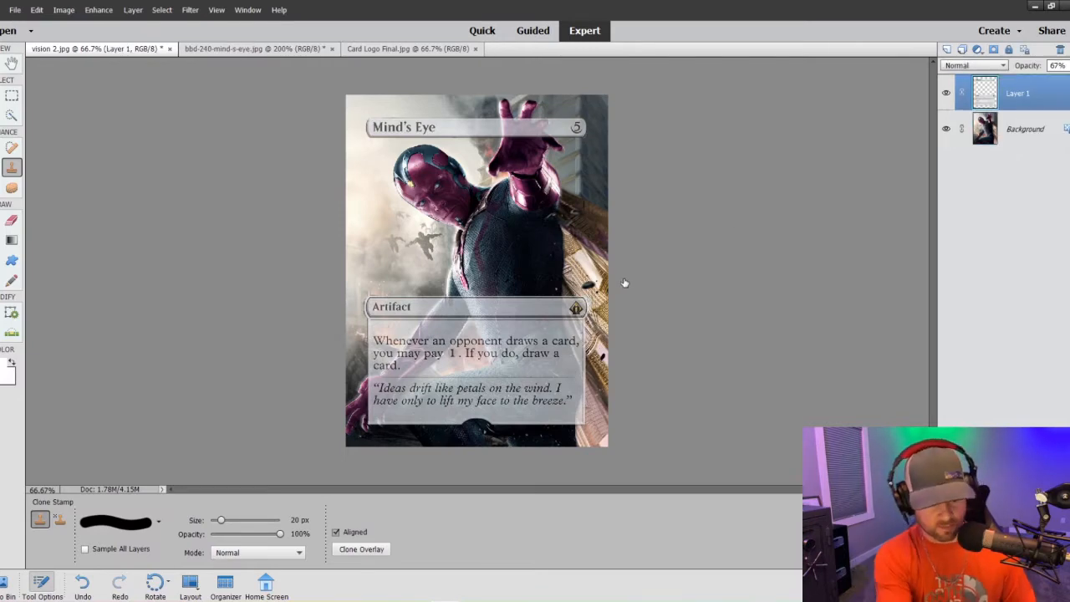
# - Set the opacity of the card frame layer, Layer 1, to 92%
pyautogui.hotkey('ctrl', '+')
pyautogui.hotkey('ctrl', '+')
pyautogui.hotkey('ctrl', '+')
pyautogui.scroll(-3, 638, 239)
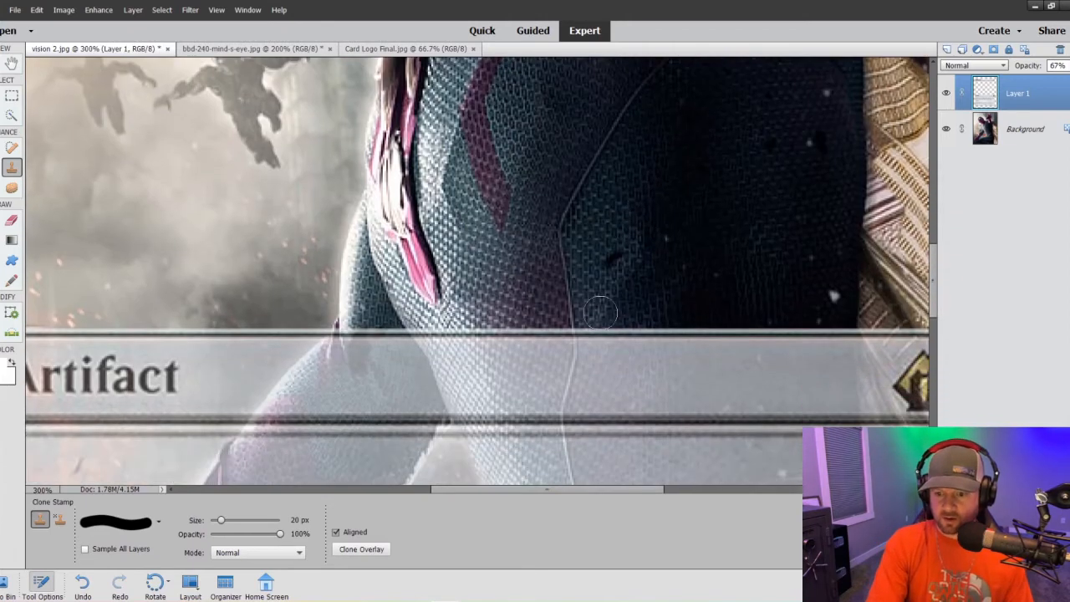
pyautogui.moveTo(505, 490); pyautogui.dragTo(602, 490)
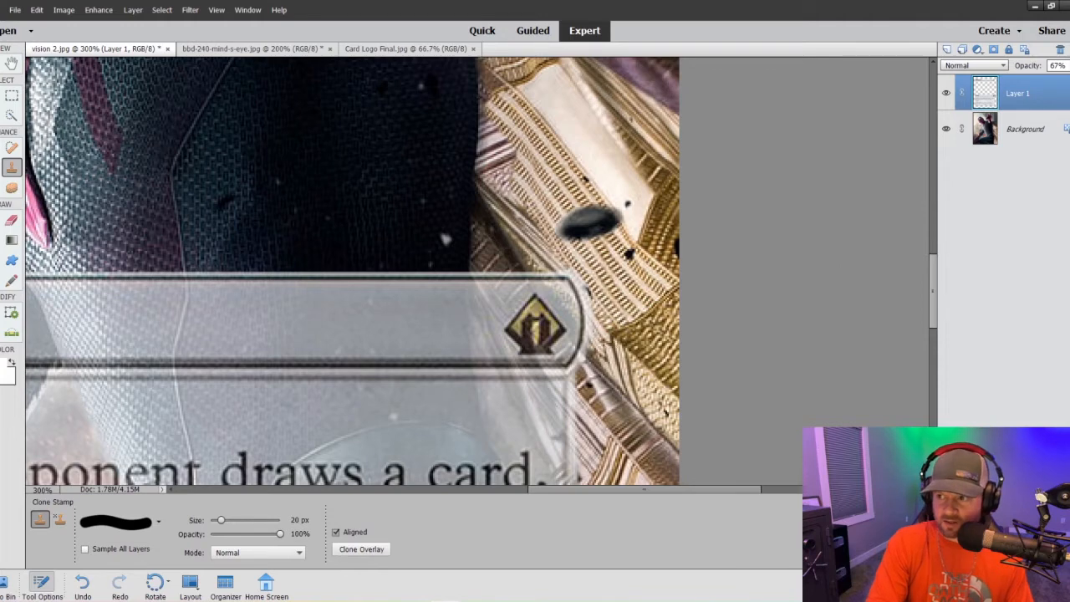
pyautogui.click(1068, 65)
pyautogui.moveTo(1061, 80); pyautogui.dragTo(1069, 80)
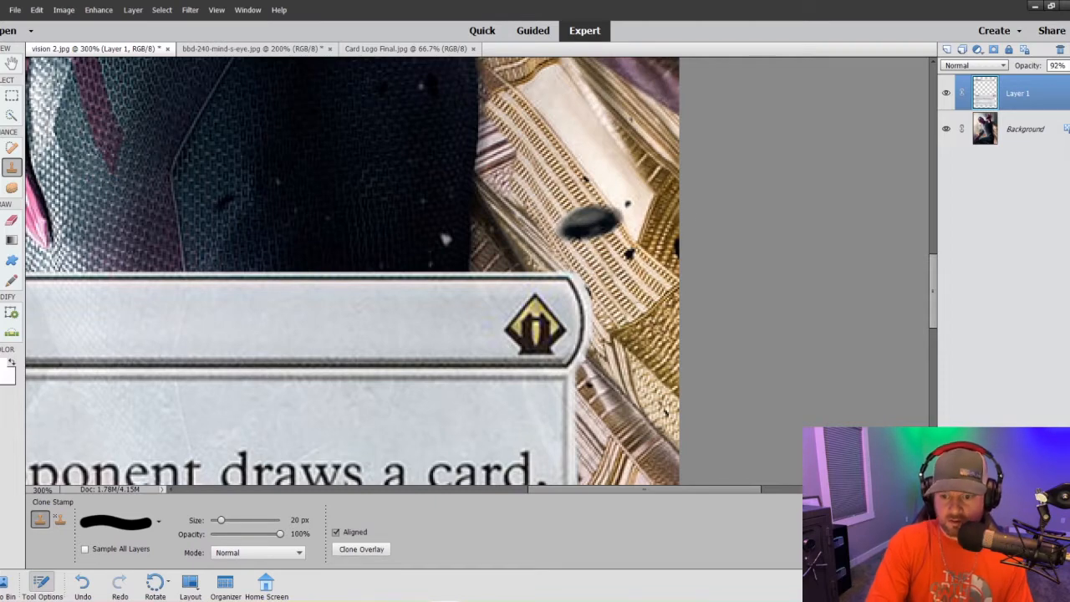
# - Remove the leftover fringe outside the text box's right edge on Layer 1 using a narrow rectangular selection, and deselect
pyautogui.scroll(-5, 544, 382)
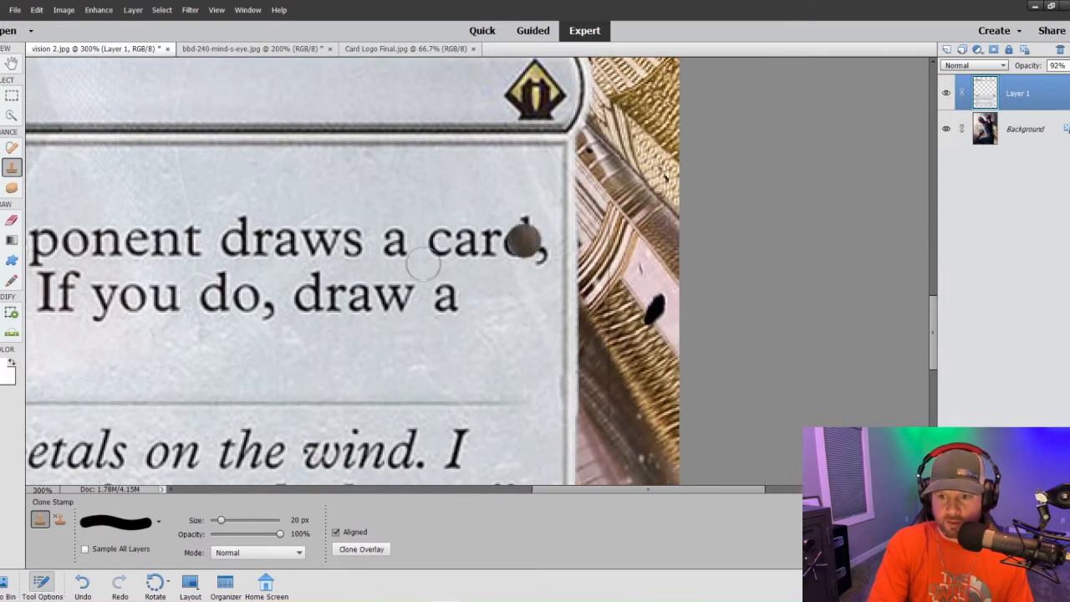
pyautogui.click(12, 96)
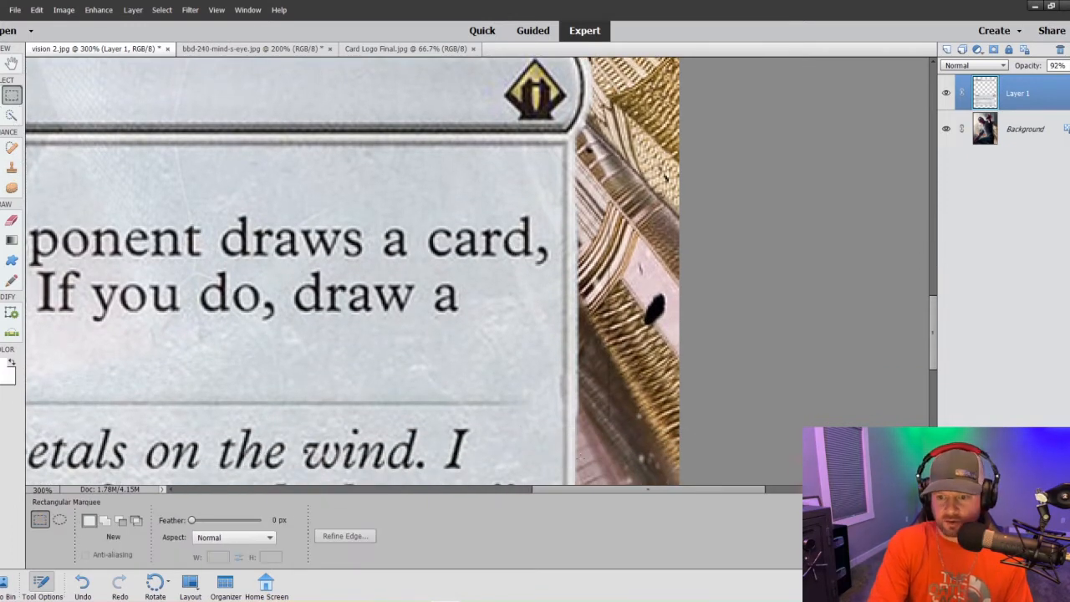
pyautogui.moveTo(635, 432); pyautogui.dragTo(576, 136)
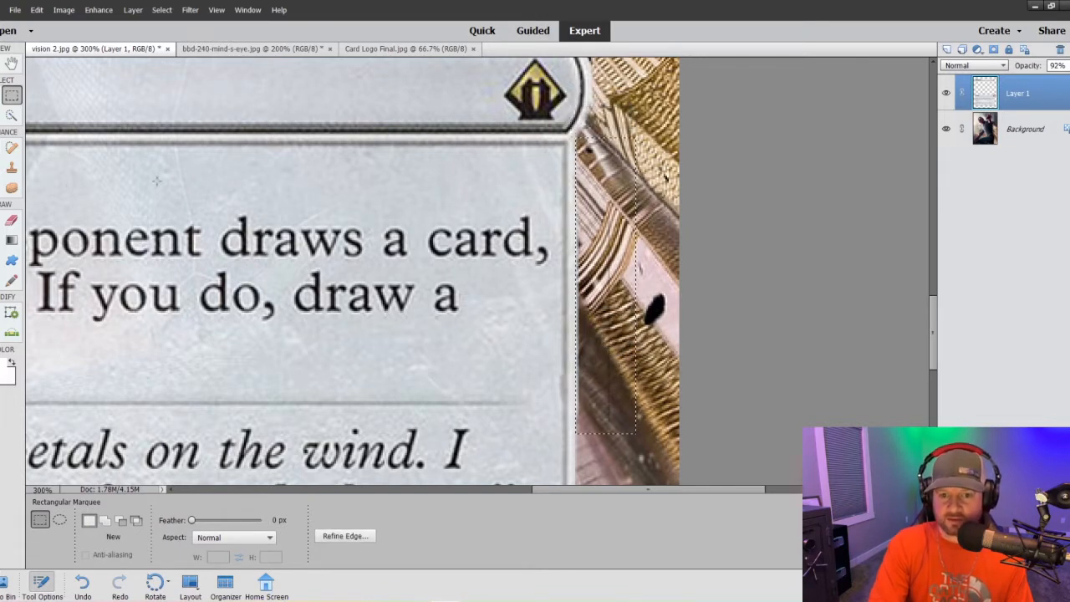
pyautogui.press('s')
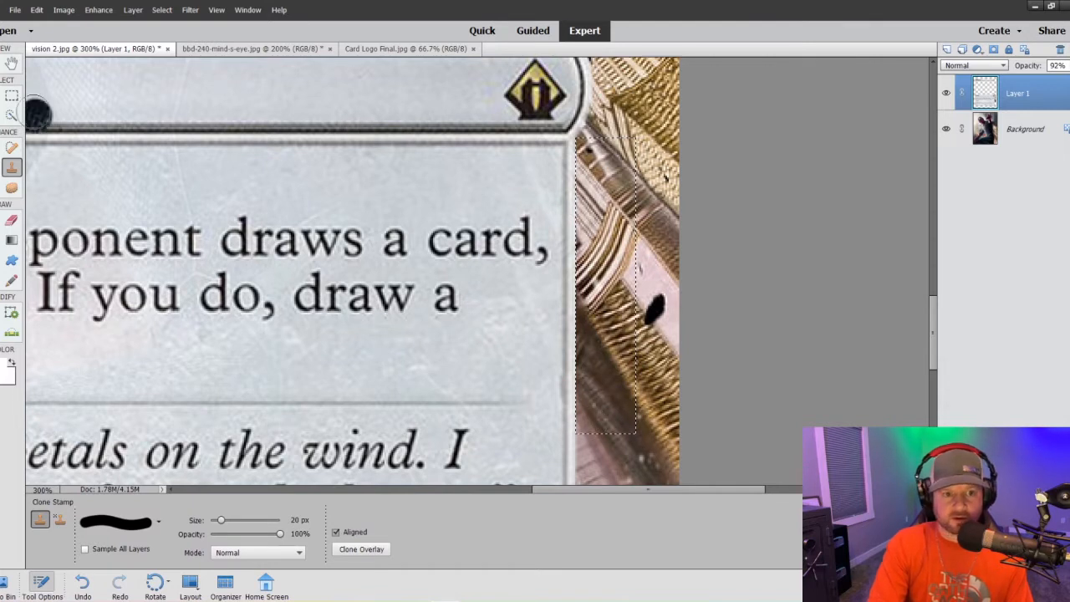
pyautogui.click(12, 95)
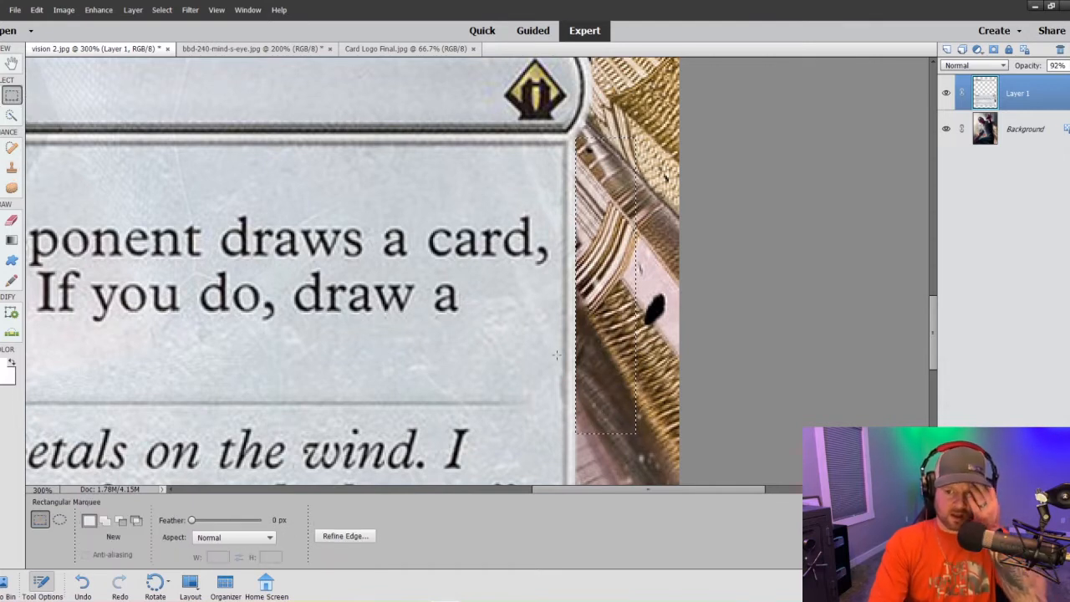
pyautogui.rightClick(598, 358)
pyautogui.click(660, 362)
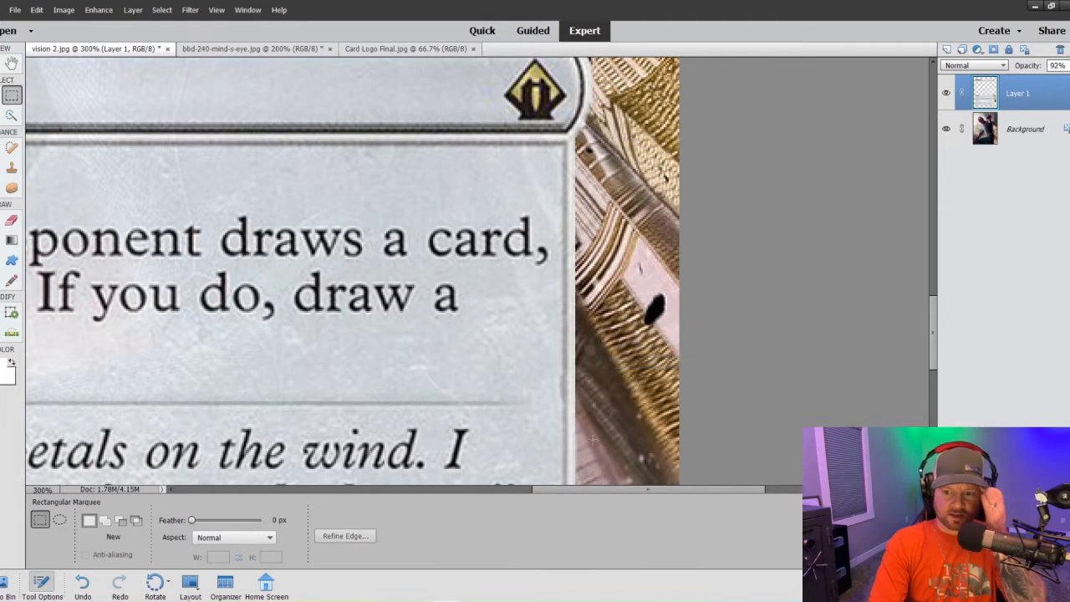
pyautogui.scroll(-1, 543, 403)
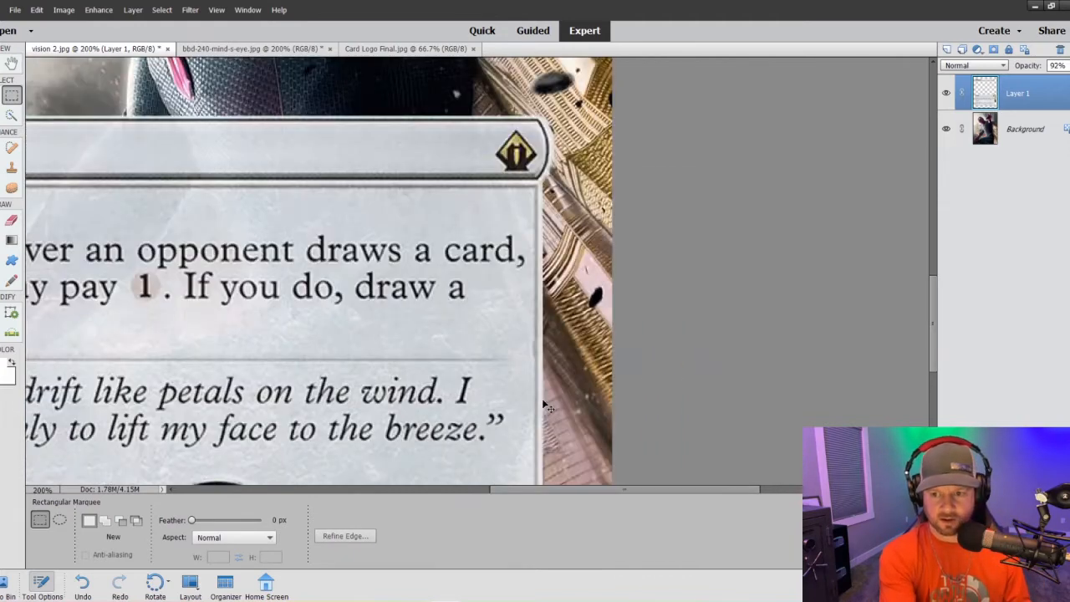
pyautogui.scroll(-3, 515, 357)
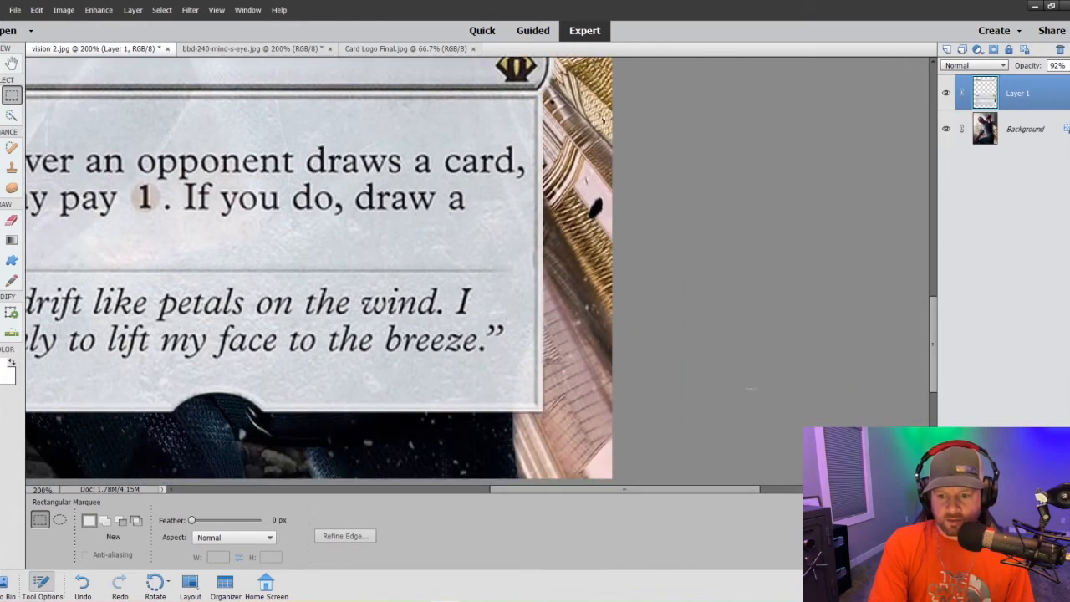
# - Remove the leftover sliver above the Artifact bar's left corner on Layer 1 using a rectangular selection, deselect, and clean the bar's left edge with the Clone Stamp
pyautogui.moveTo(679, 494); pyautogui.dragTo(532, 494)
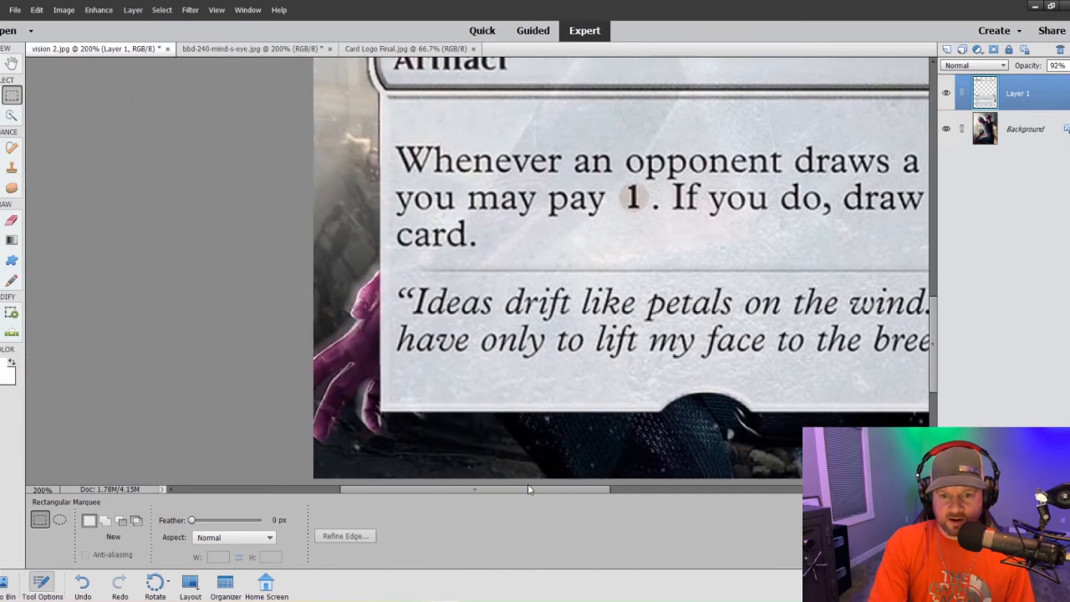
pyautogui.scroll(3, 421, 320)
pyautogui.scroll(1, 393, 154)
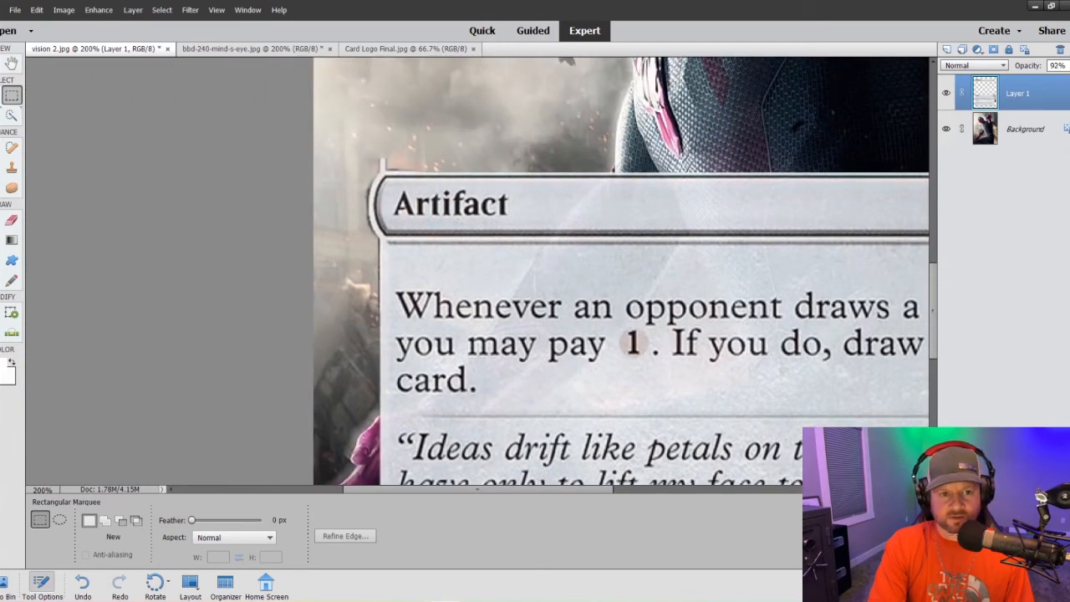
pyautogui.press('s')
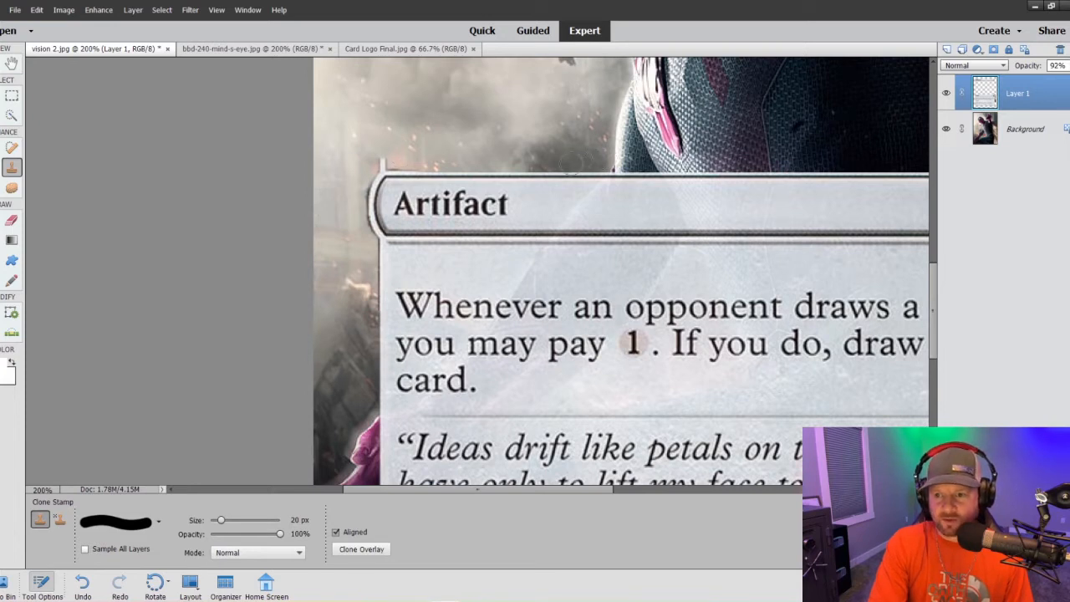
pyautogui.moveTo(449, 492); pyautogui.dragTo(485, 493)
pyautogui.click(12, 96)
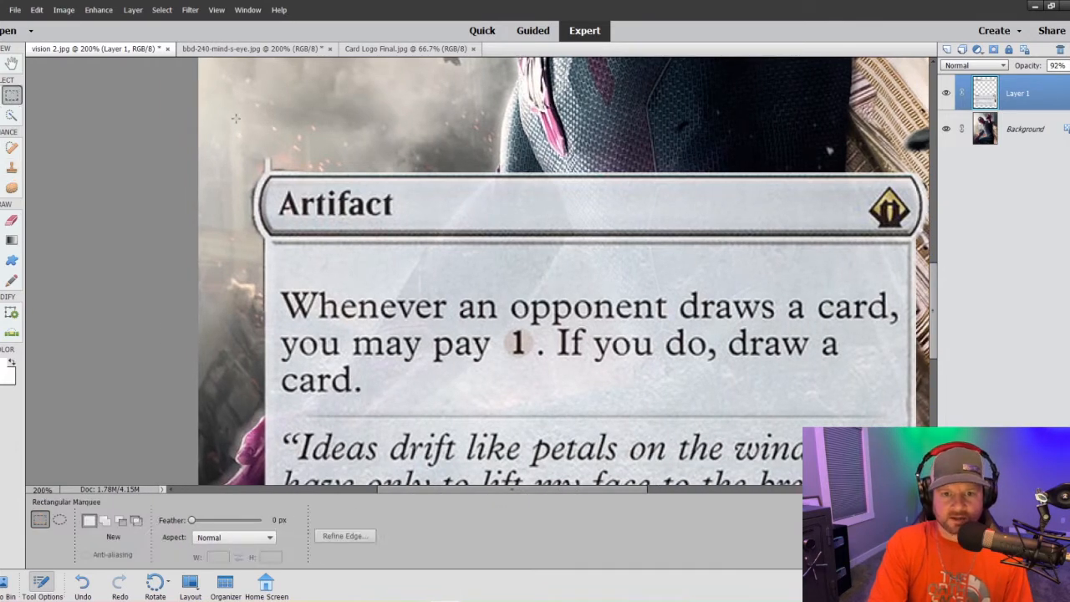
pyautogui.moveTo(235, 118)
pyautogui.mouseDown()
pyautogui.moveTo(373, 171)
pyautogui.moveTo(292, 165)
pyautogui.moveTo(377, 161)
pyautogui.mouseUp()
pyautogui.press('s')
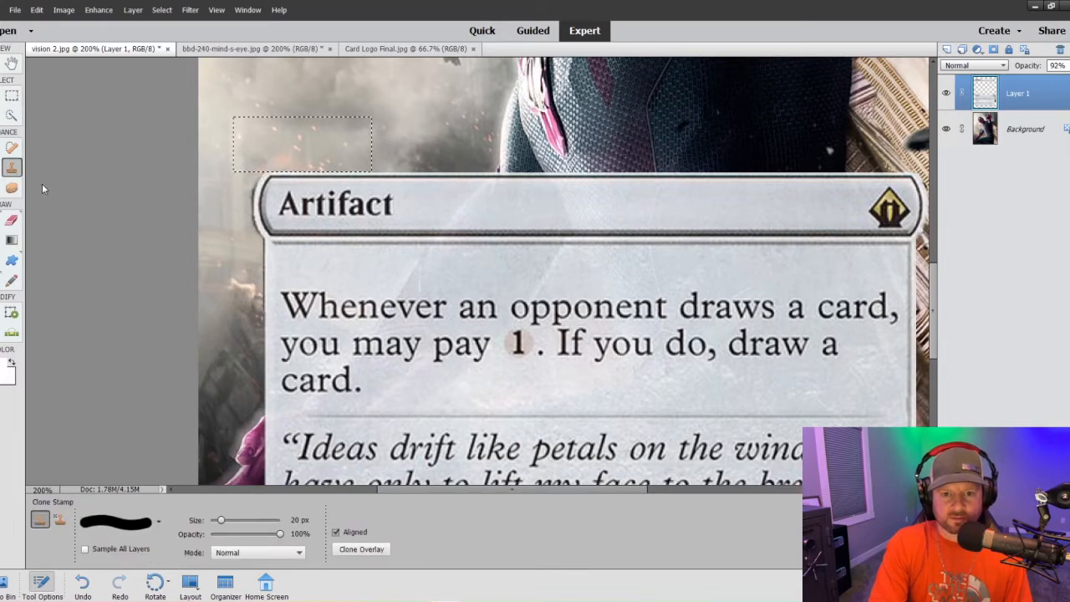
pyautogui.click(12, 97)
pyautogui.rightClick(275, 142)
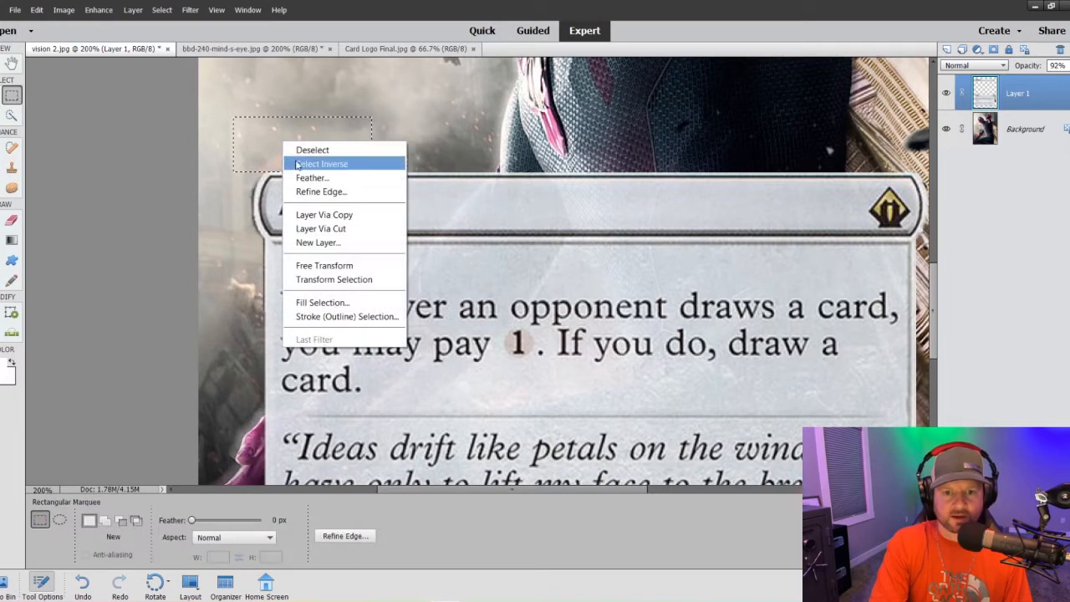
pyautogui.click(301, 149)
pyautogui.click(17, 170)
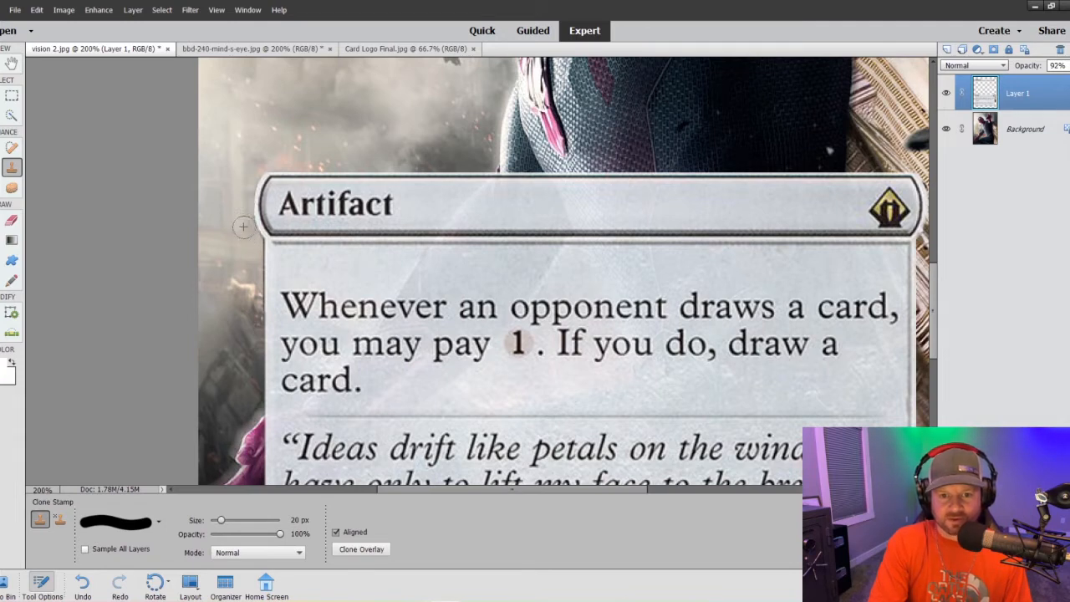
# - Try to paint the raised finger over the Mind's Eye title bar on Layer 1 with the Clone Stamp, and undo the stroke
pyautogui.scroll(3, 585, 234)
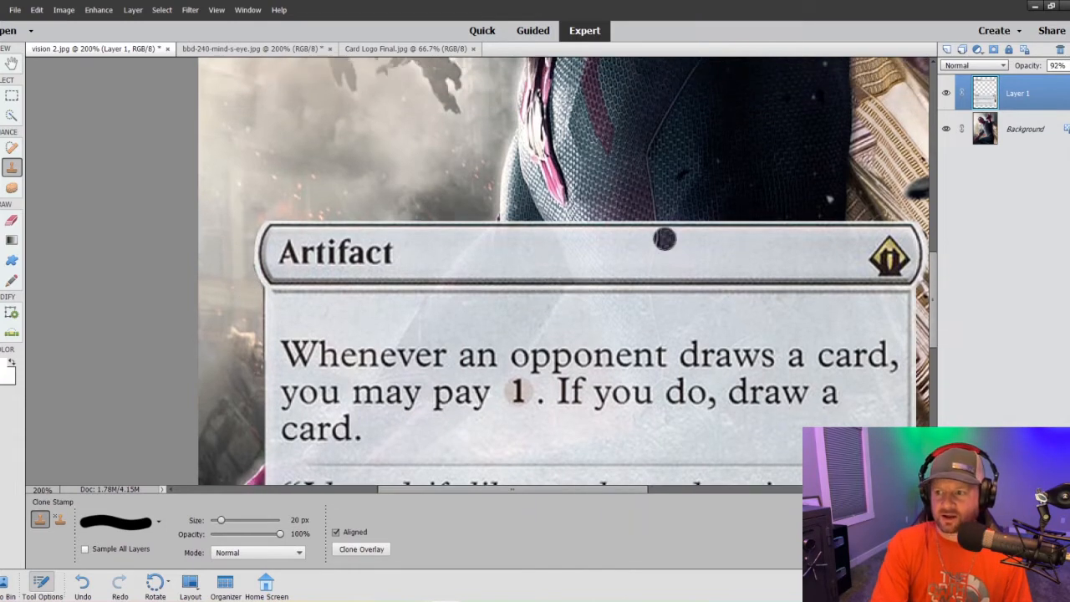
pyautogui.scroll(3, 928, 222)
pyautogui.scroll(5, 927, 222)
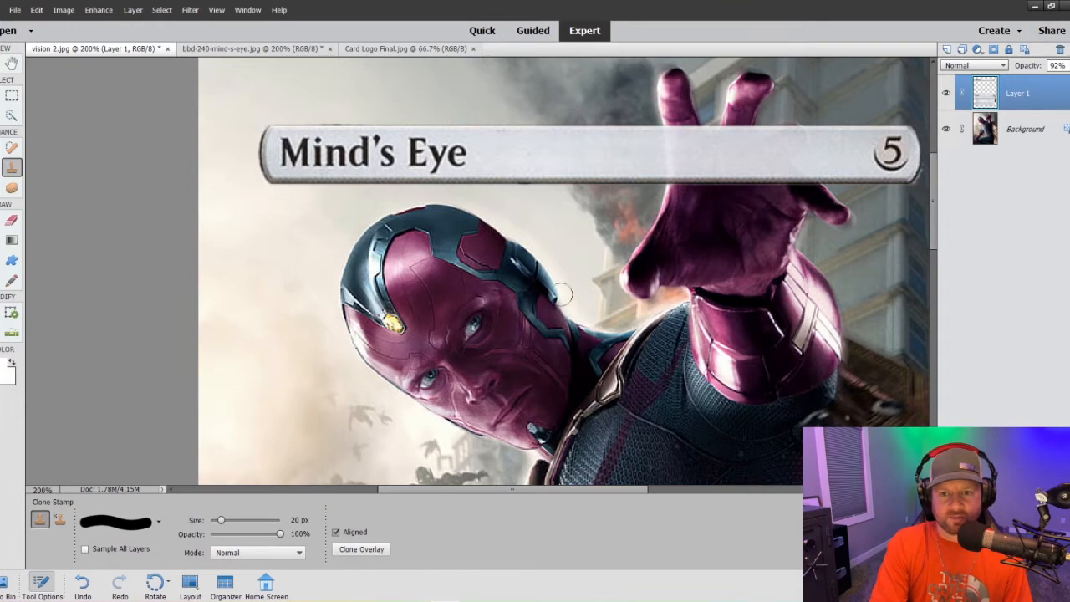
pyautogui.scroll(2, 563, 295)
pyautogui.keyDown('alt'); pyautogui.click(703, 237); pyautogui.keyUp('alt')
pyautogui.moveTo(680, 157)
pyautogui.mouseDown()
pyautogui.moveTo(702, 240)
pyautogui.moveTo(673, 168)
pyautogui.moveTo(692, 177)
pyautogui.moveTo(682, 194)
pyautogui.mouseUp()
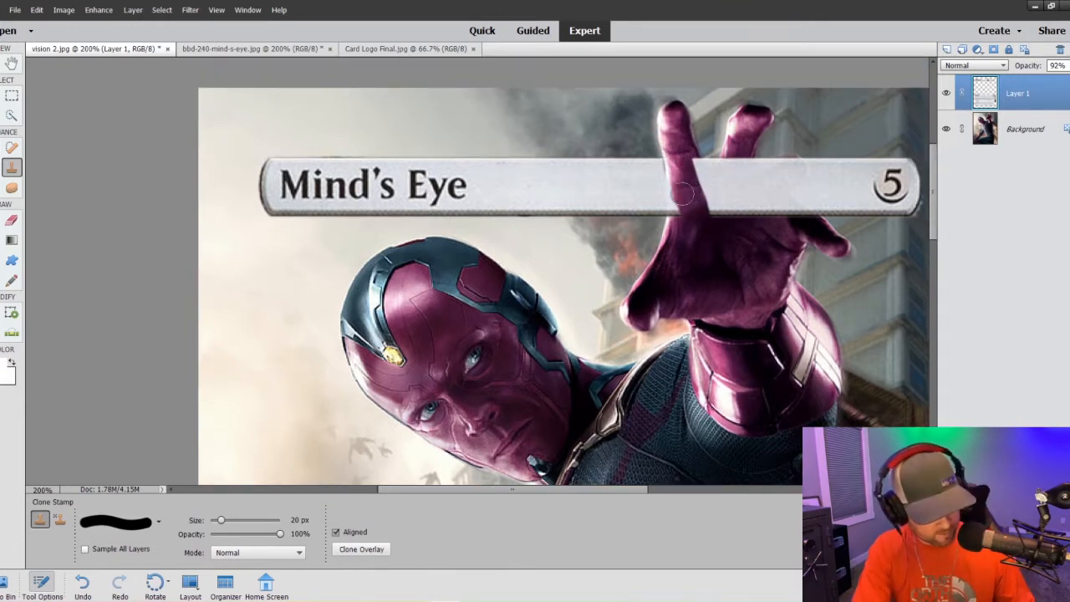
pyautogui.hotkey('ctrl', 'z')
# - Quick-select the raised hand on the Background layer, delete that area from Layer 1 so the hand overlaps the title bar, and deselect
pyautogui.click(976, 140)
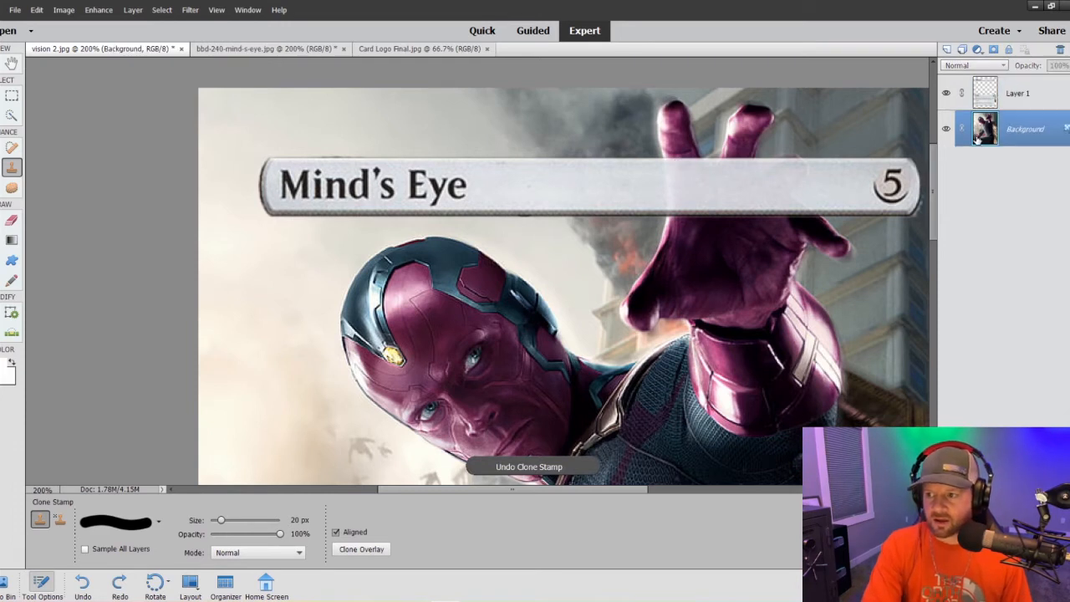
pyautogui.click(12, 115)
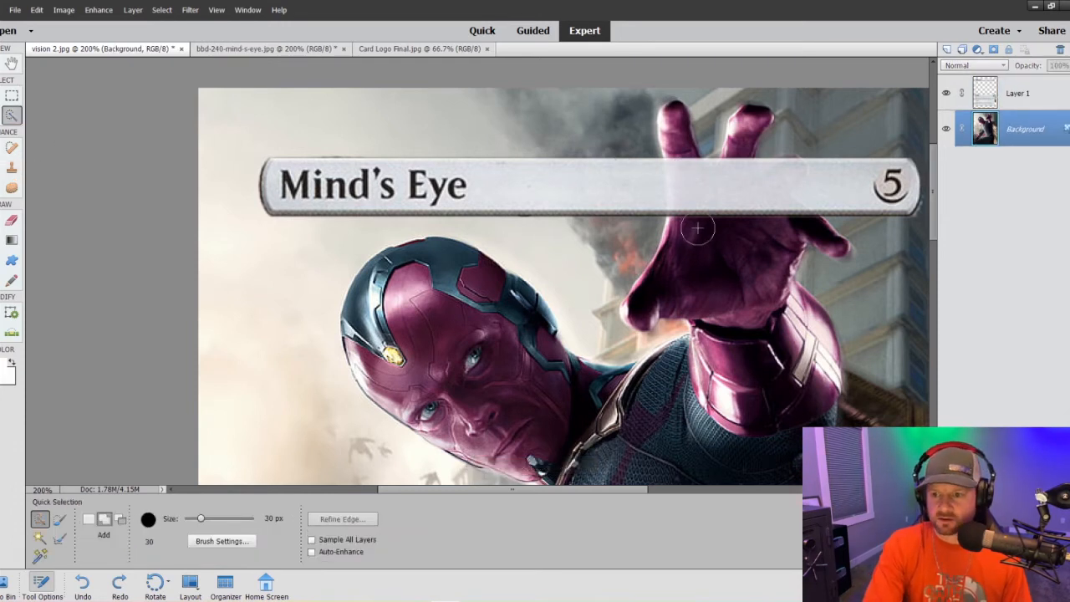
pyautogui.moveTo(695, 197); pyautogui.dragTo(790, 259)
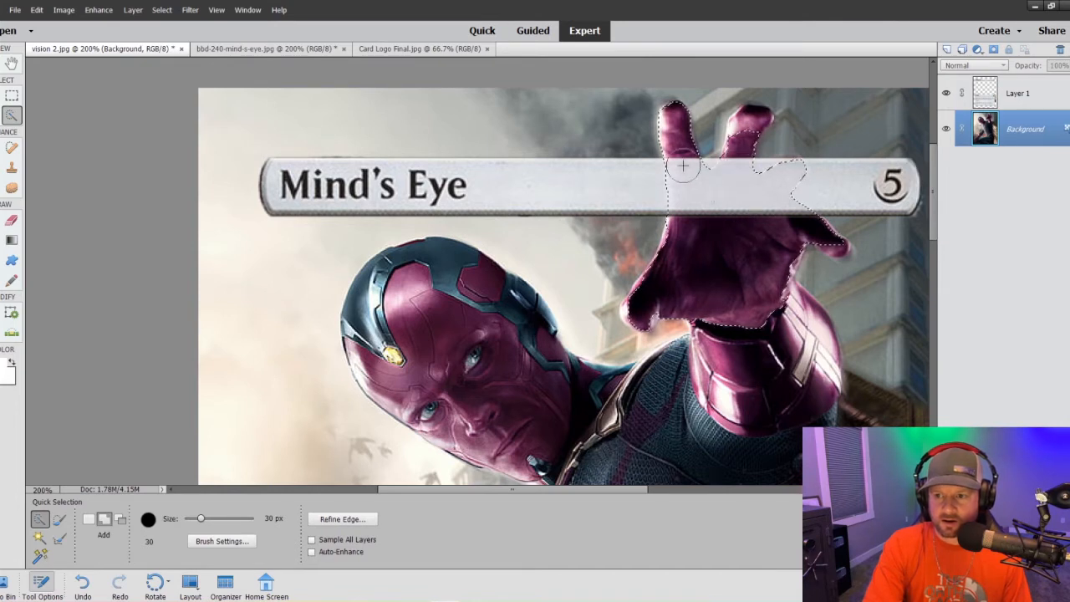
pyautogui.moveTo(786, 177); pyautogui.dragTo(778, 193)
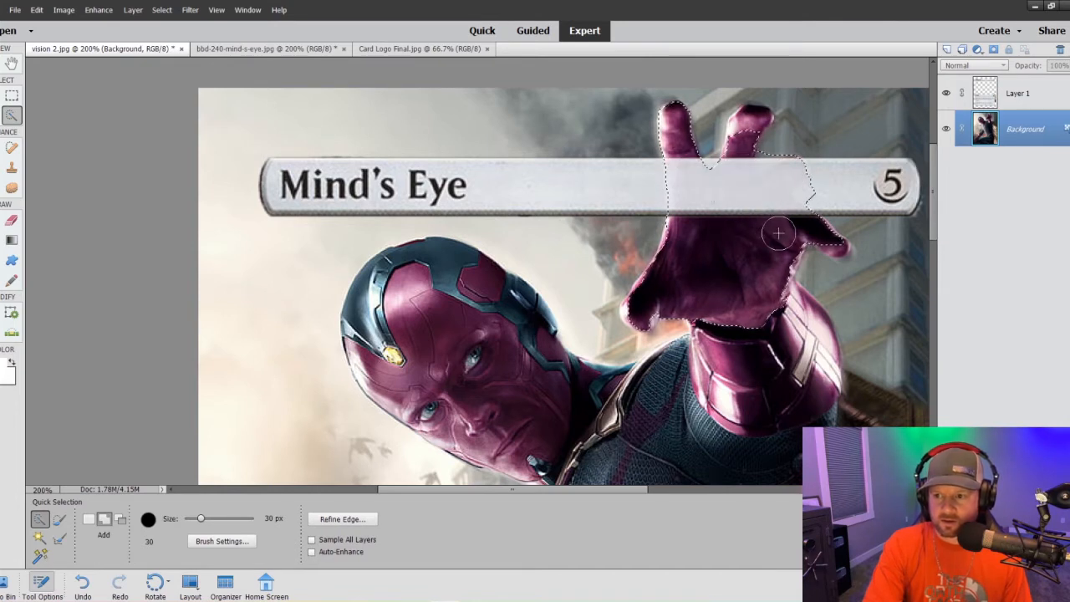
pyautogui.hotkey('ctrl', 'z')
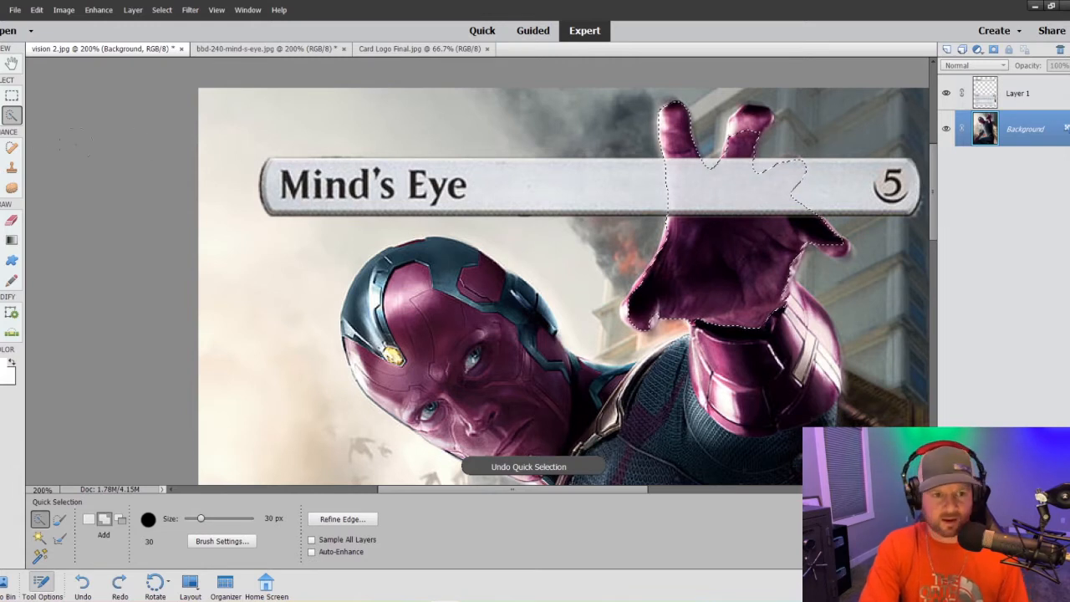
pyautogui.click(1036, 103)
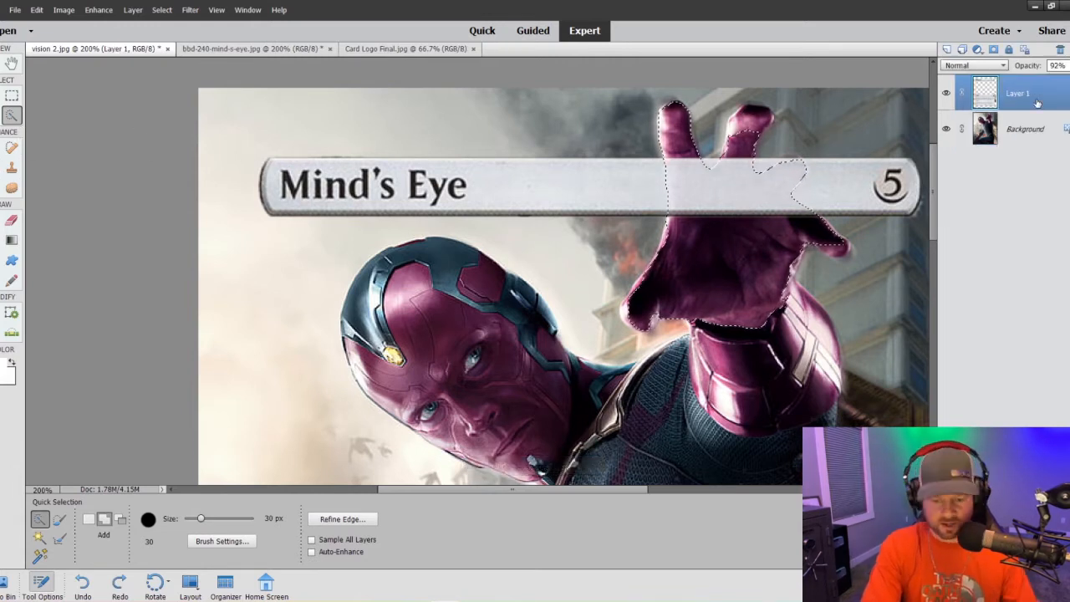
pyautogui.press('Delete')
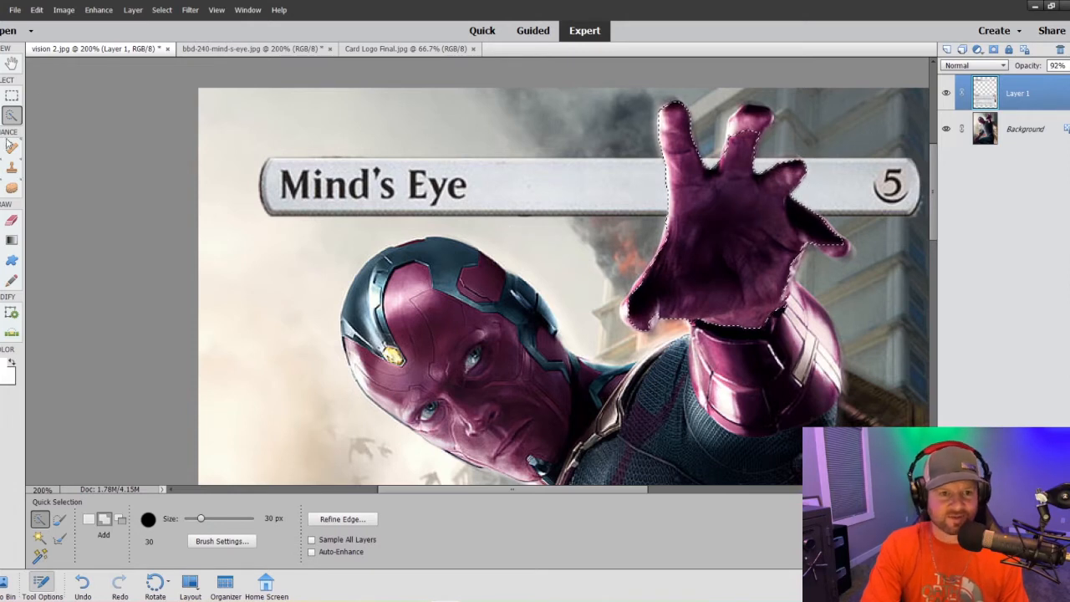
pyautogui.rightClick(727, 231)
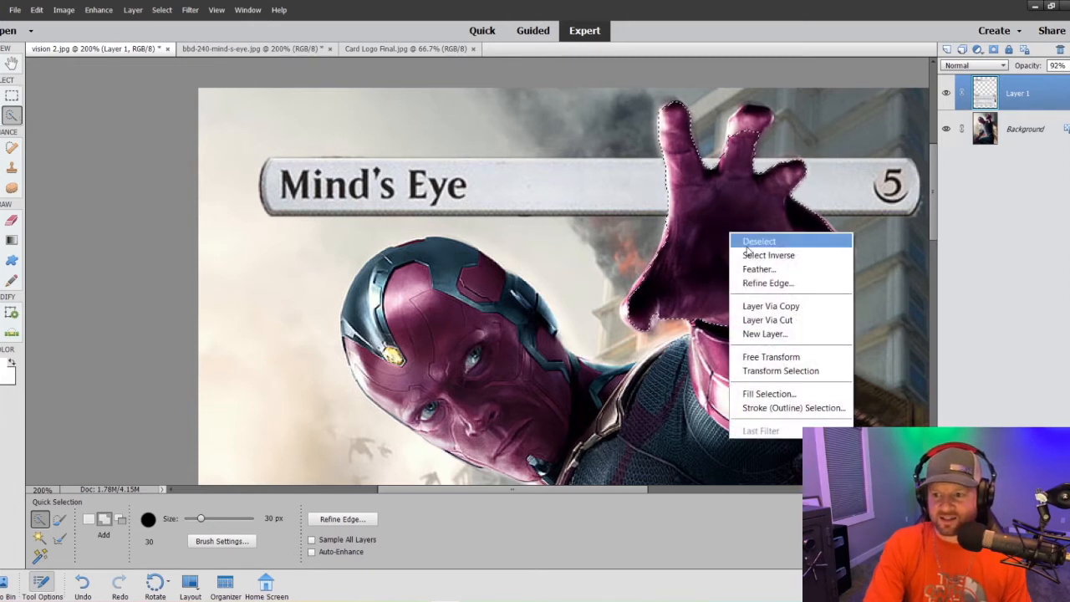
pyautogui.click(744, 240)
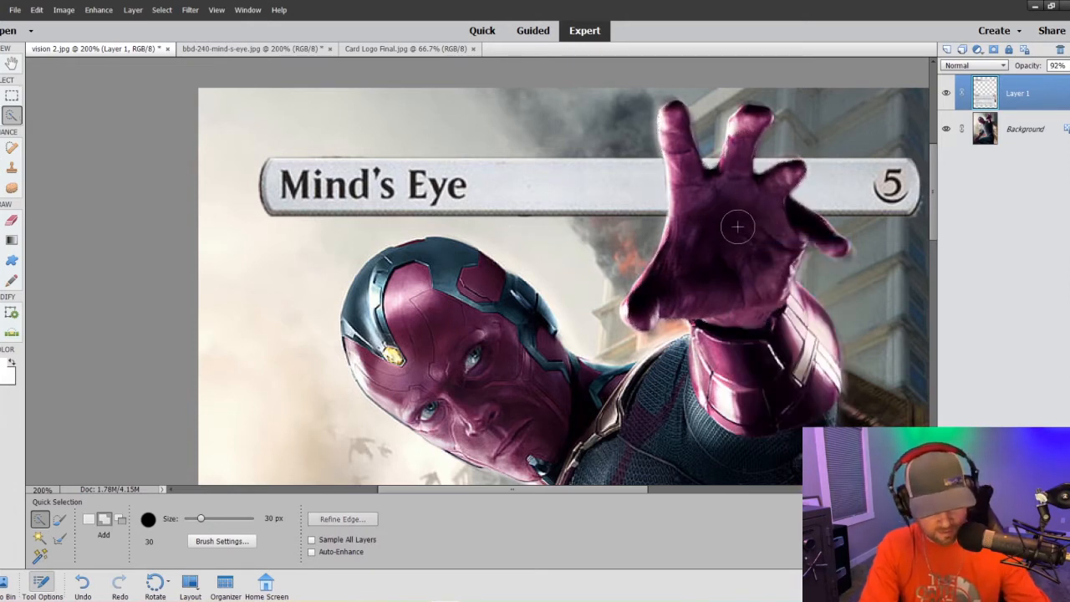
# - Reduce the Quick Selection brush size to 10 px and lower the opacity of Layer 1 to 37%
pyautogui.press('[')
pyautogui.press('[')
pyautogui.press('[')
pyautogui.click(1068, 65)
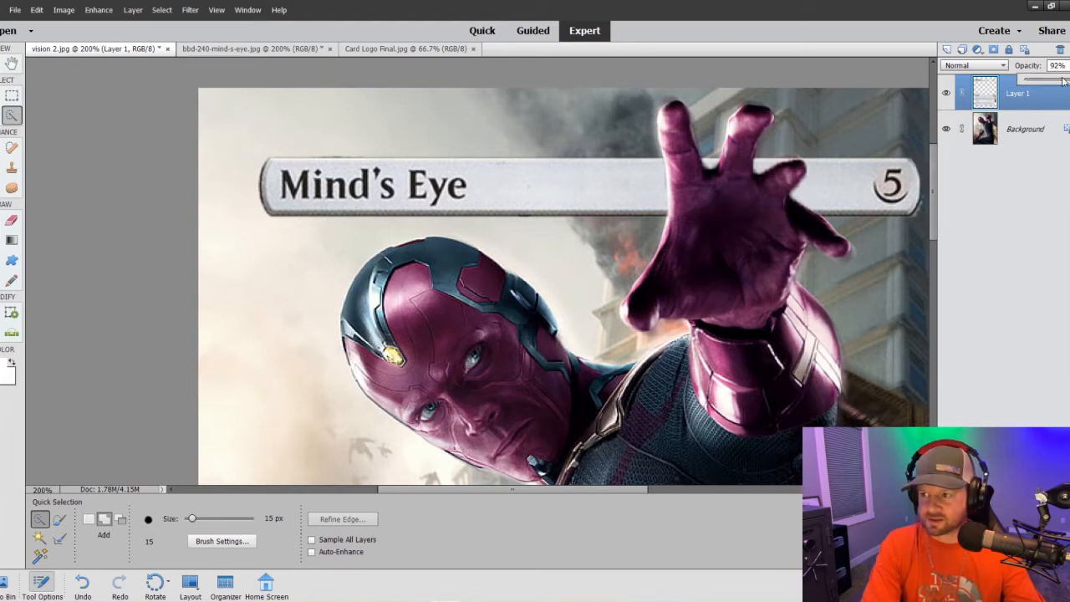
pyautogui.moveTo(1068, 79); pyautogui.dragTo(1056, 79)
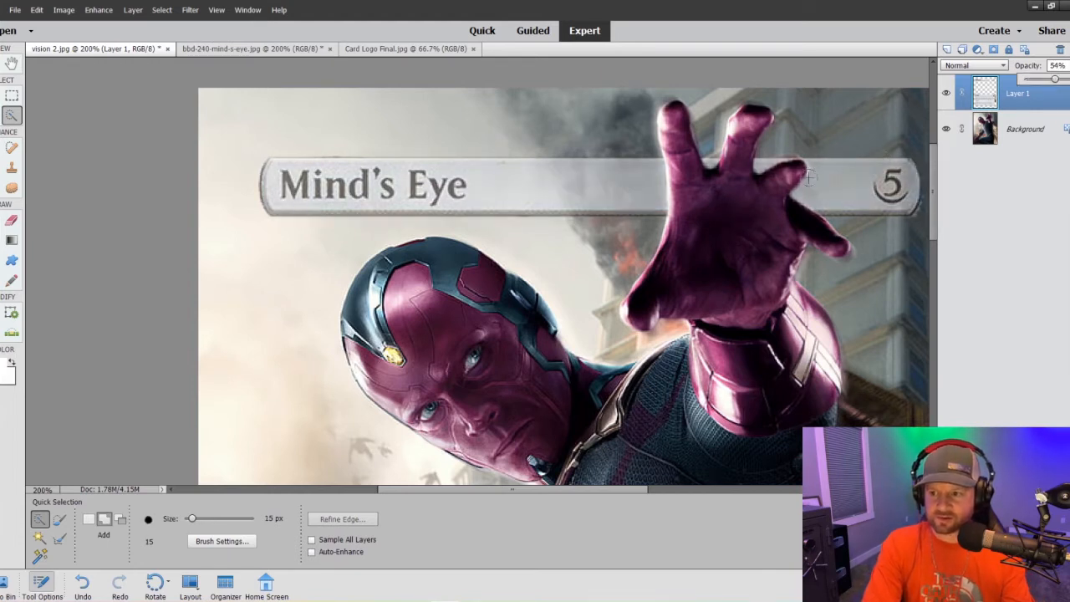
pyautogui.press('[')
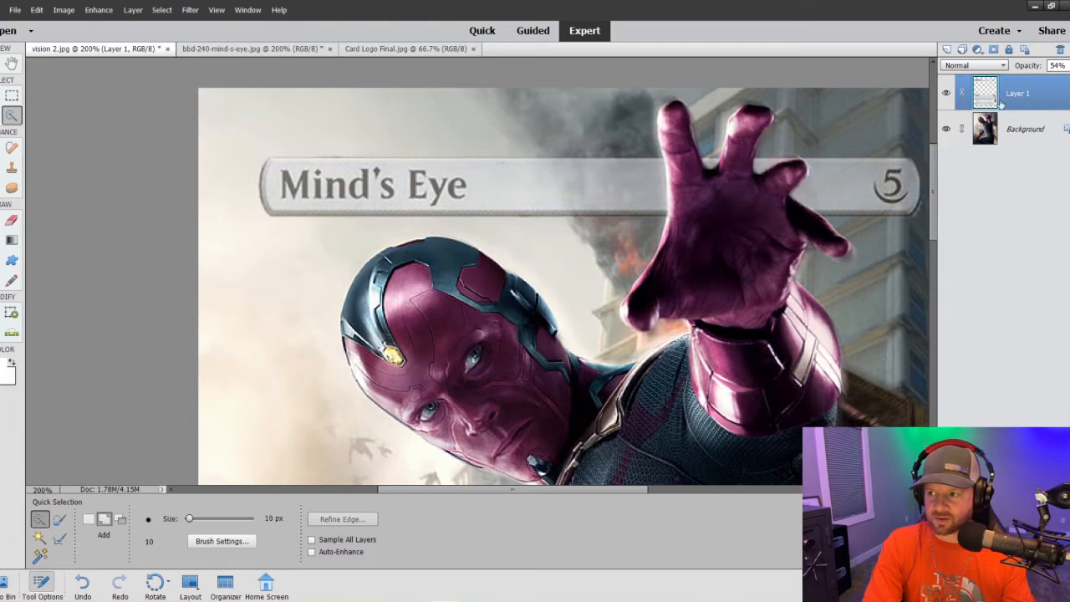
pyautogui.click(1057, 65)
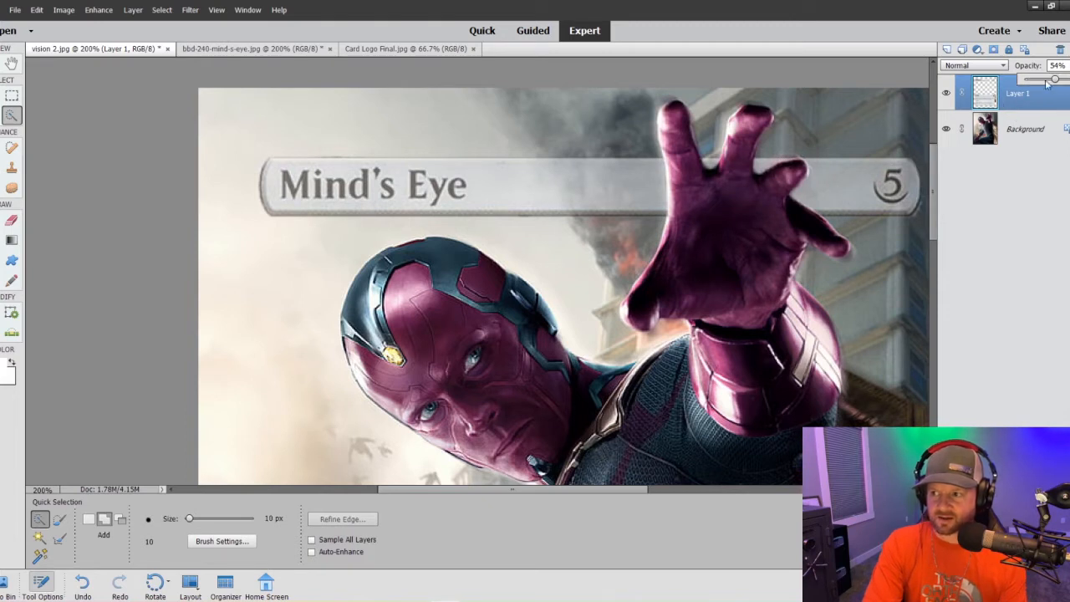
pyautogui.click(804, 173)
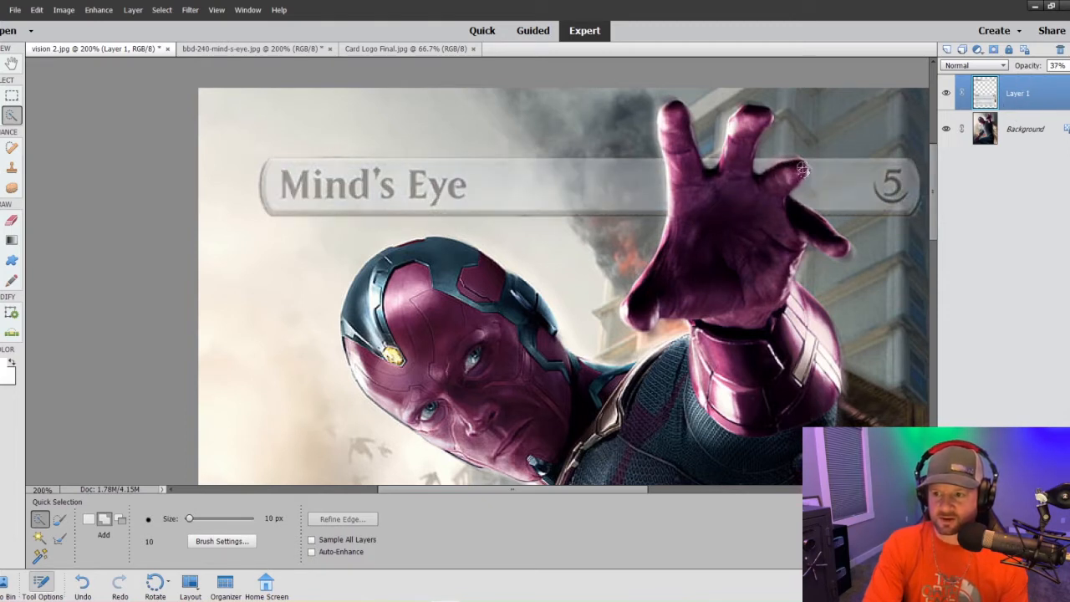
# - Try to quick-select the title bar's section beside the fingertip on Layer 1, and undo the selection
pyautogui.click(821, 172)
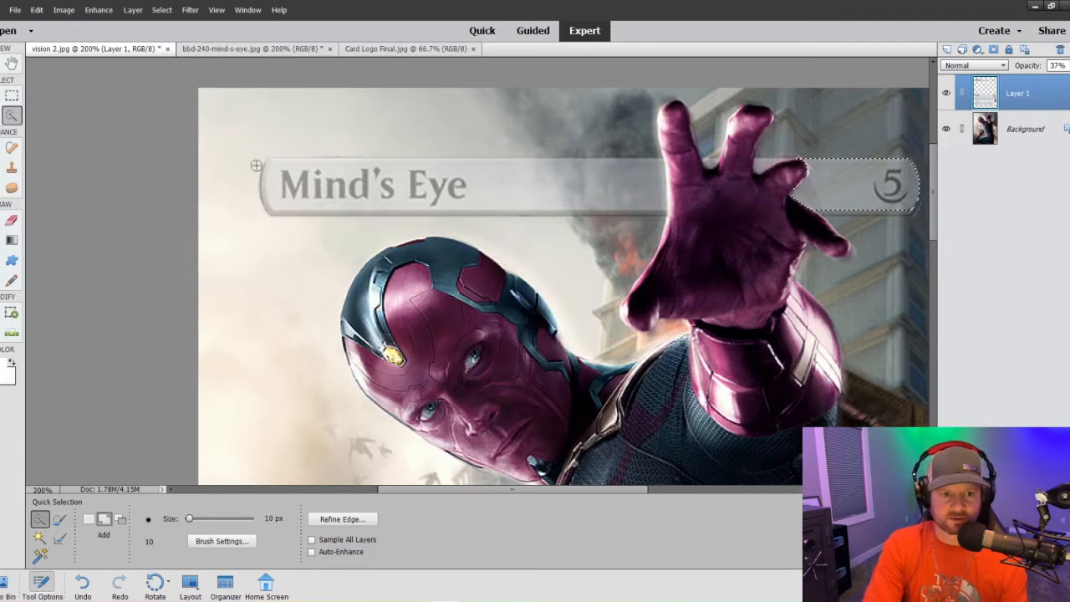
pyautogui.hotkey('ctrl', 'z')
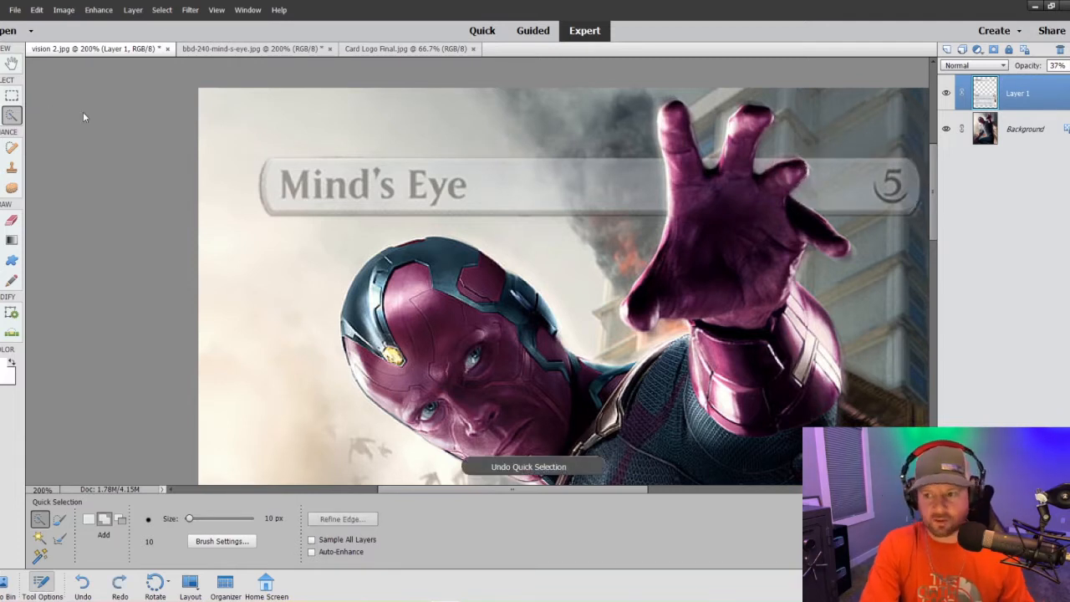
pyautogui.click(11, 167)
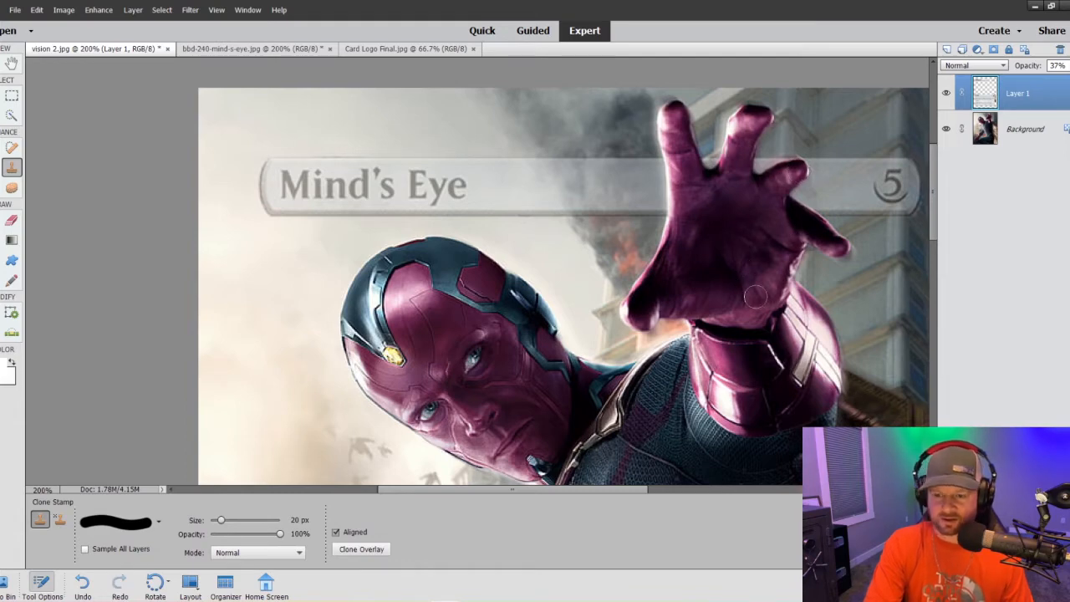
# - Select a rectangular strip directly above the Mind's Eye title bar on Layer 1, reaching from the card's left side to the raised fingers
pyautogui.hotkey('ctrl', '-')
pyautogui.hotkey('ctrl', '-')
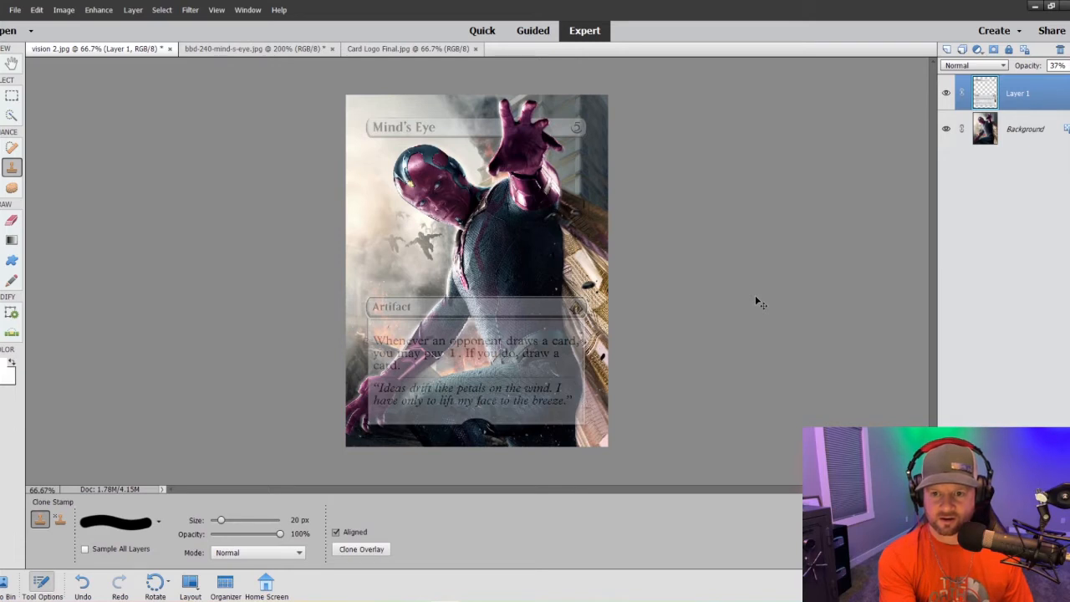
pyautogui.hotkey('ctrl', '+')
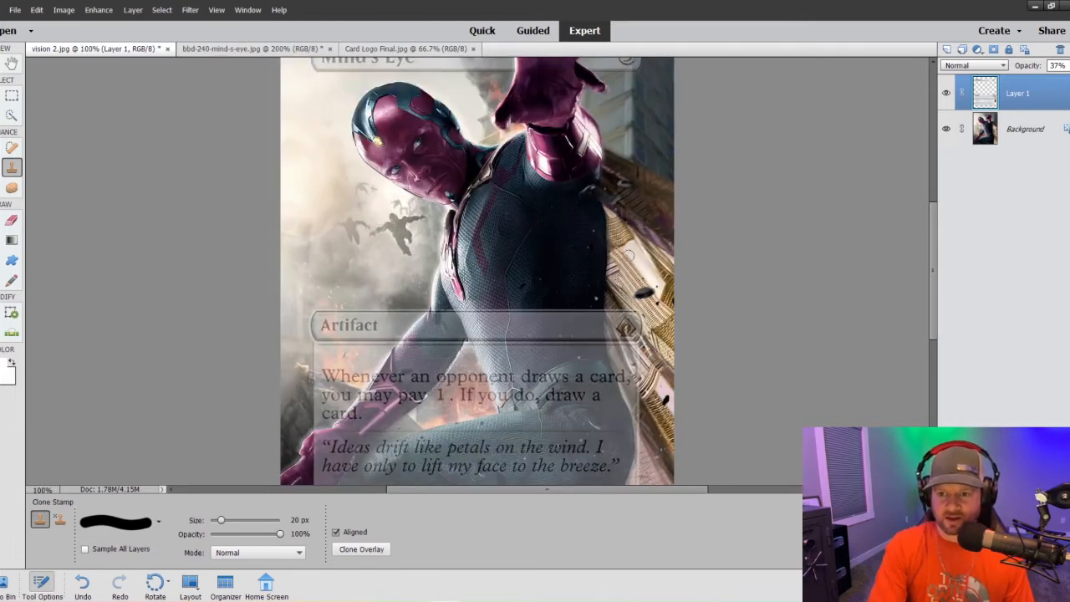
pyautogui.scroll(3, 736, 285)
pyautogui.scroll(2, 455, 249)
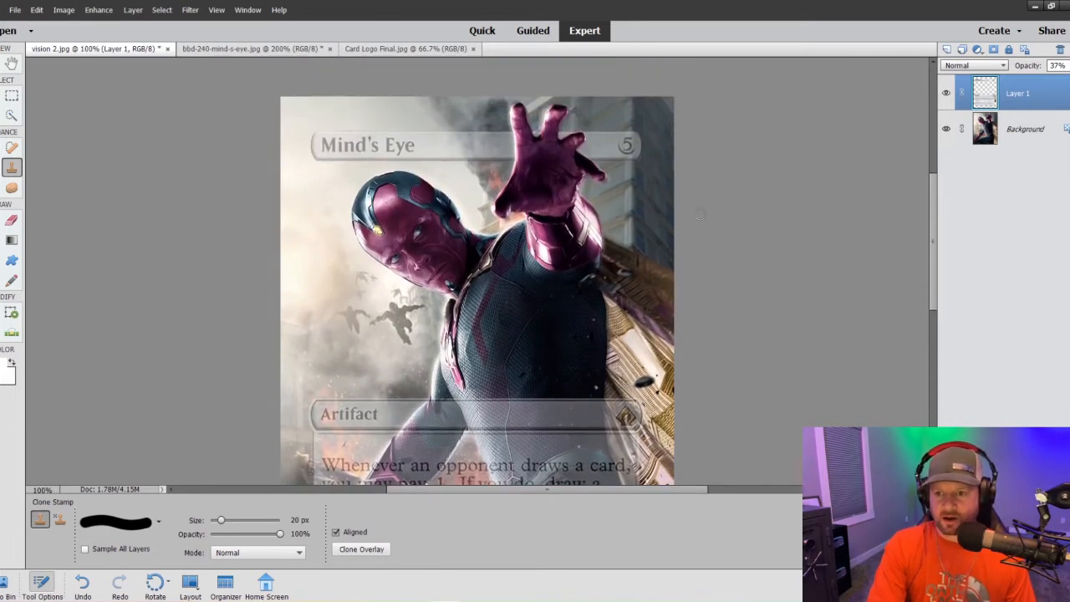
pyautogui.hotkey('ctrl', '+')
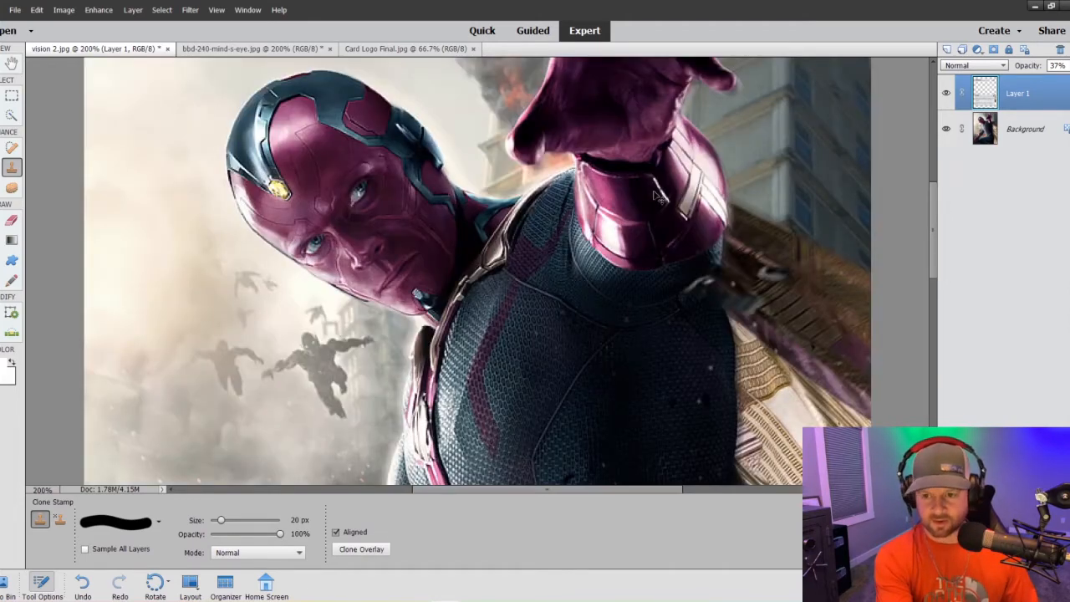
pyautogui.scroll(5, 126, 215)
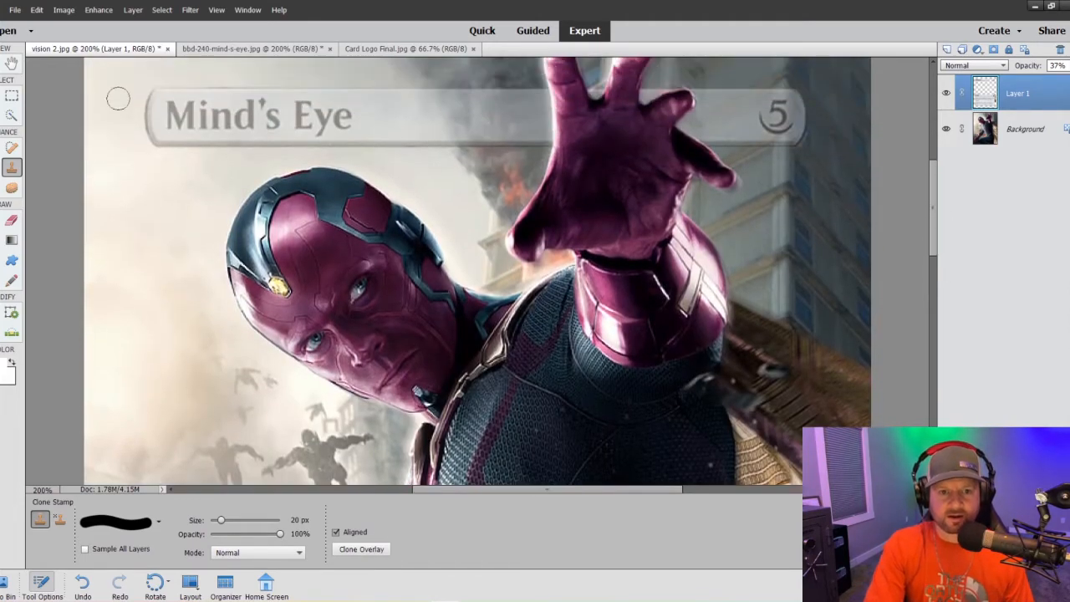
pyautogui.scroll(5, 286, 221)
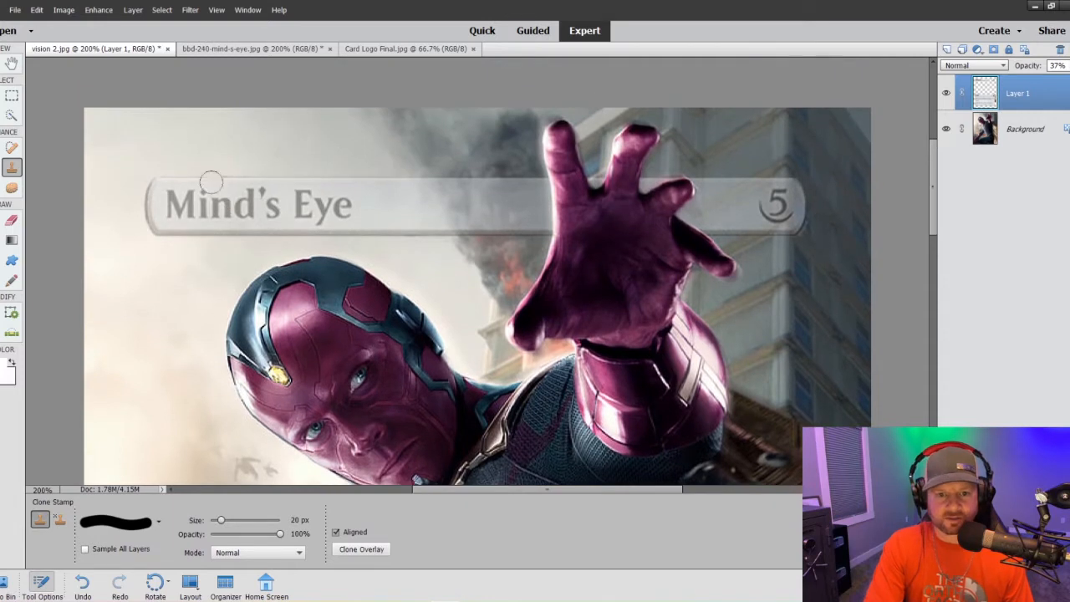
pyautogui.click(7, 99)
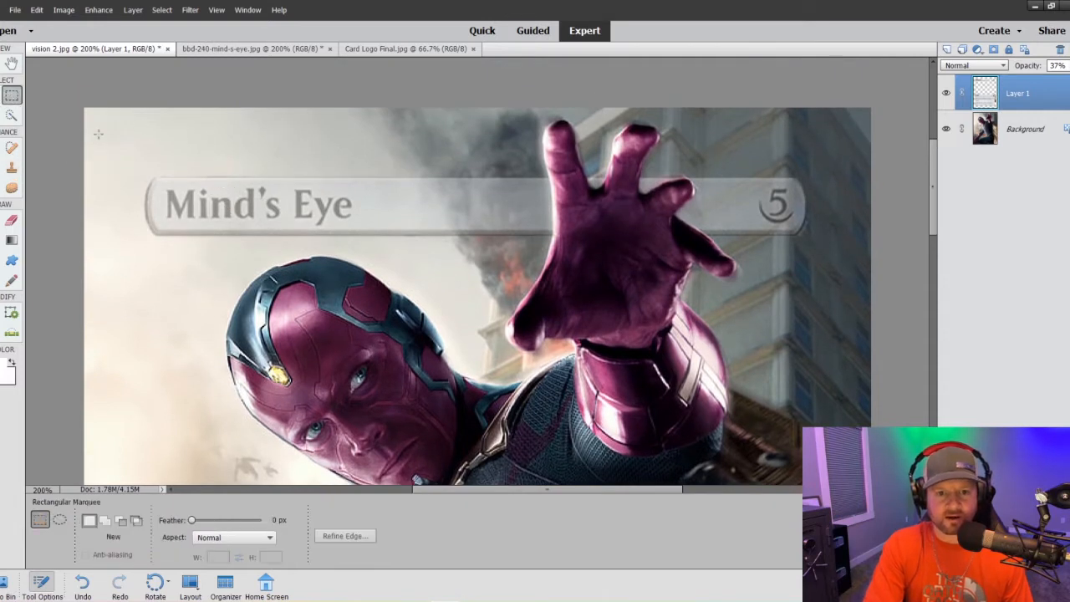
pyautogui.moveTo(112, 138); pyautogui.dragTo(589, 177)
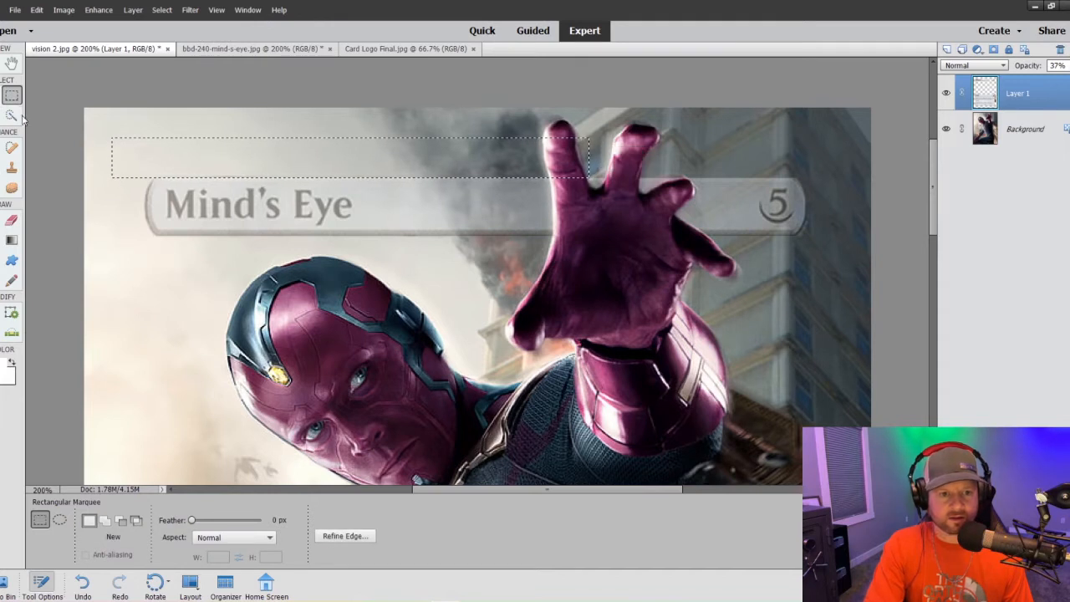
# - Clean up the title bar's outer edges on Layer 1 with the 20 px Clone Stamp, clearing the rectangular selection above it
pyautogui.click(12, 167)
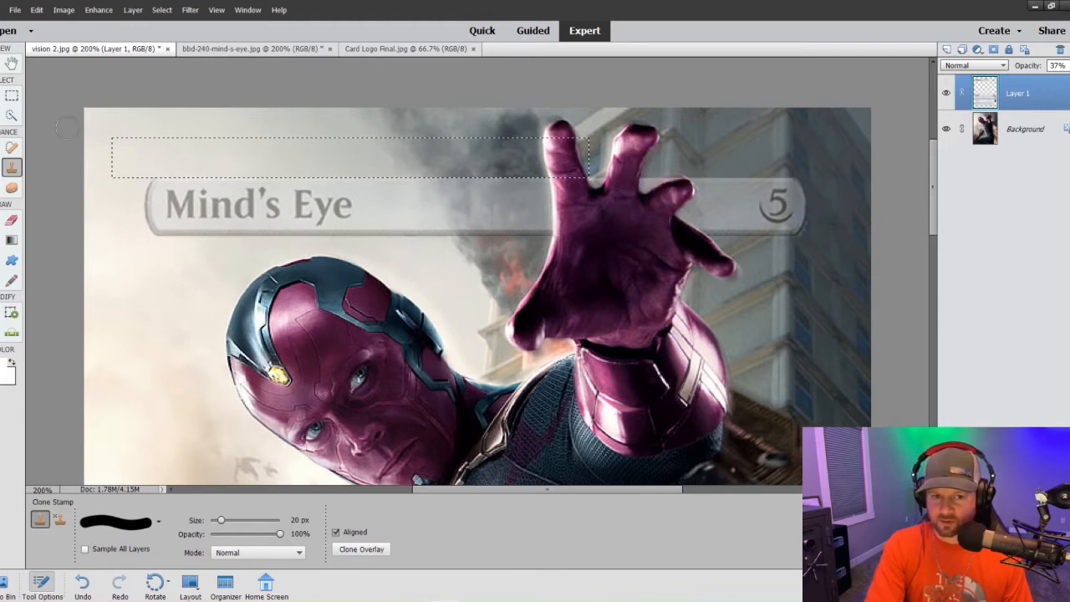
pyautogui.press('a')
pyautogui.rightClick(246, 176)
pyautogui.click(265, 182)
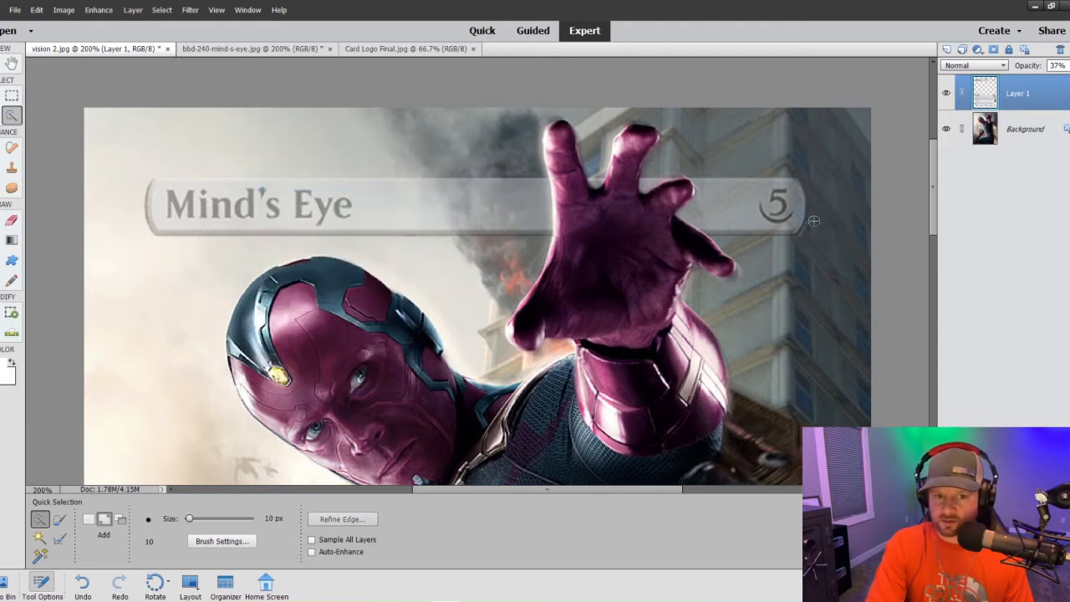
pyautogui.click(12, 169)
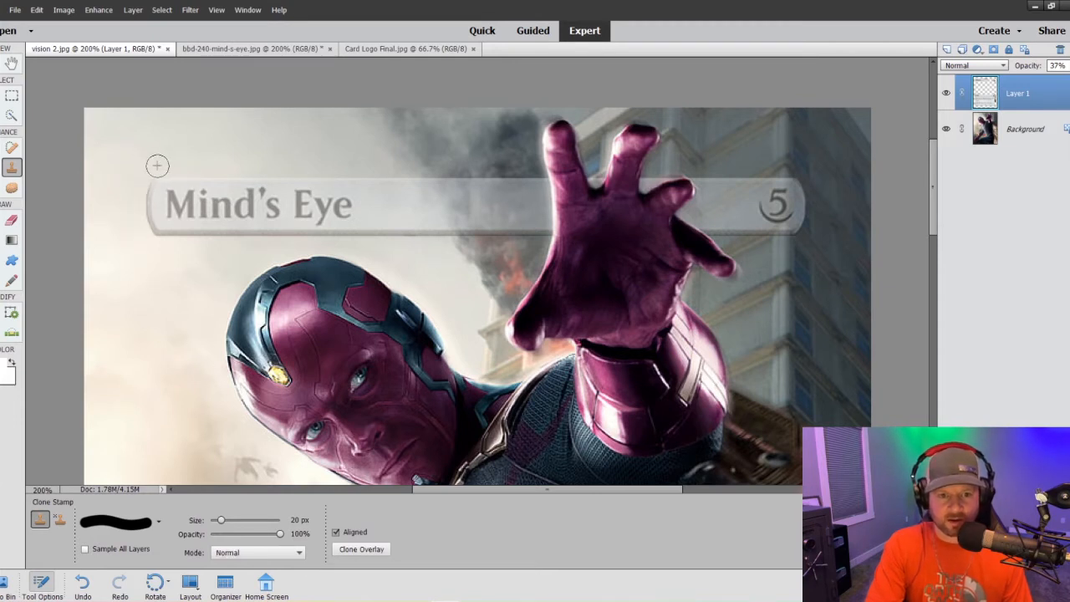
# - Raise the opacity of Layer 1 to 75%
pyautogui.hotkey('ctrl', '-')
pyautogui.hotkey('ctrl', '-')
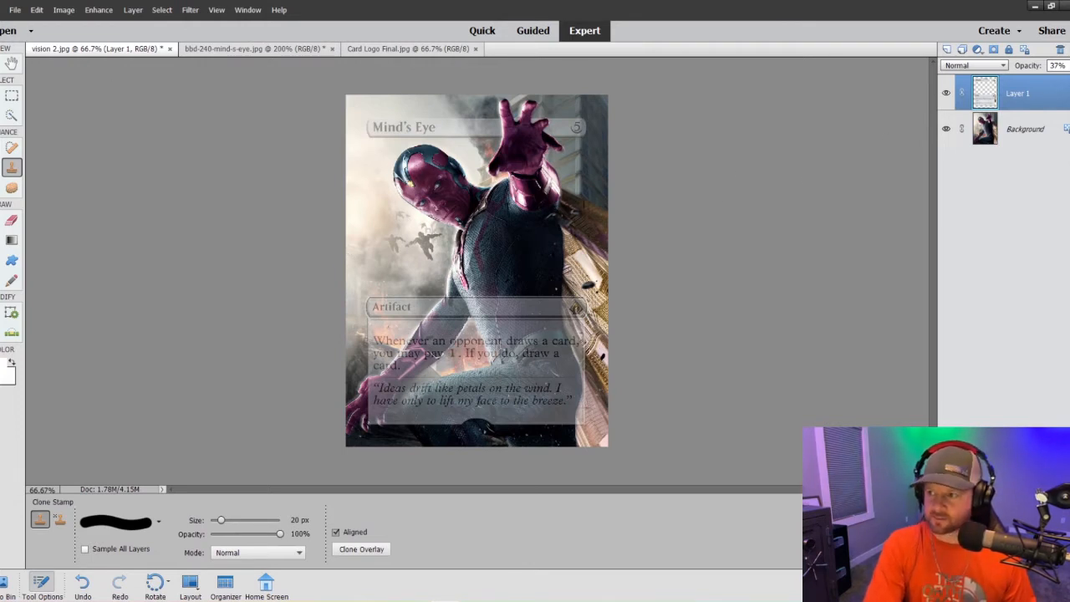
pyautogui.click(1067, 66)
pyautogui.moveTo(1045, 79); pyautogui.dragTo(1066, 79)
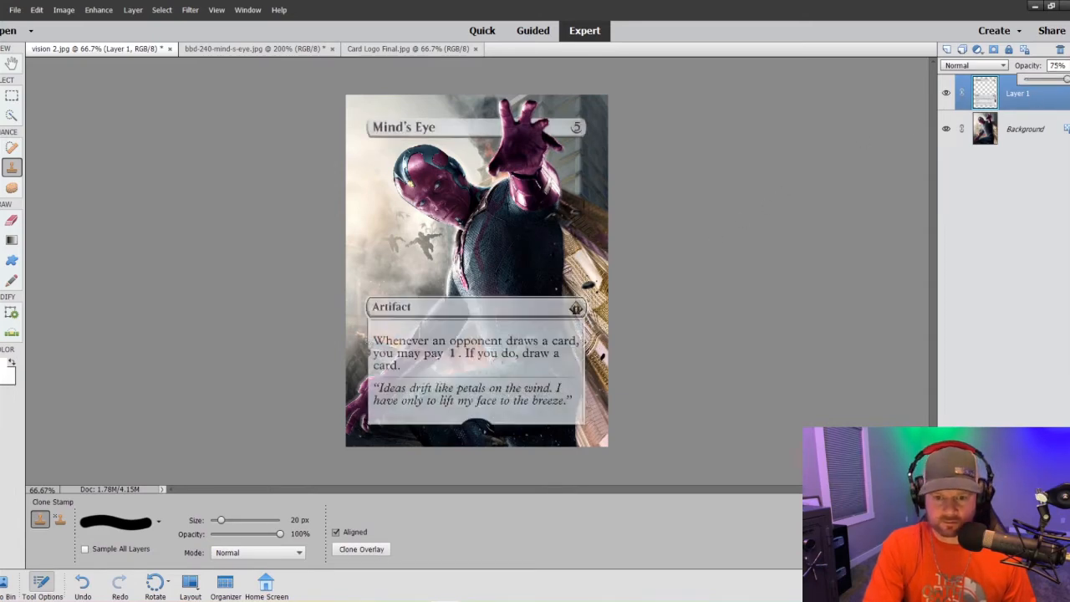
# - Clean the text box's left border with the Clone Stamp inside a rectangular selection beside it, and deselect
pyautogui.hotkey('ctrl', '=')
pyautogui.hotkey('ctrl', '=')
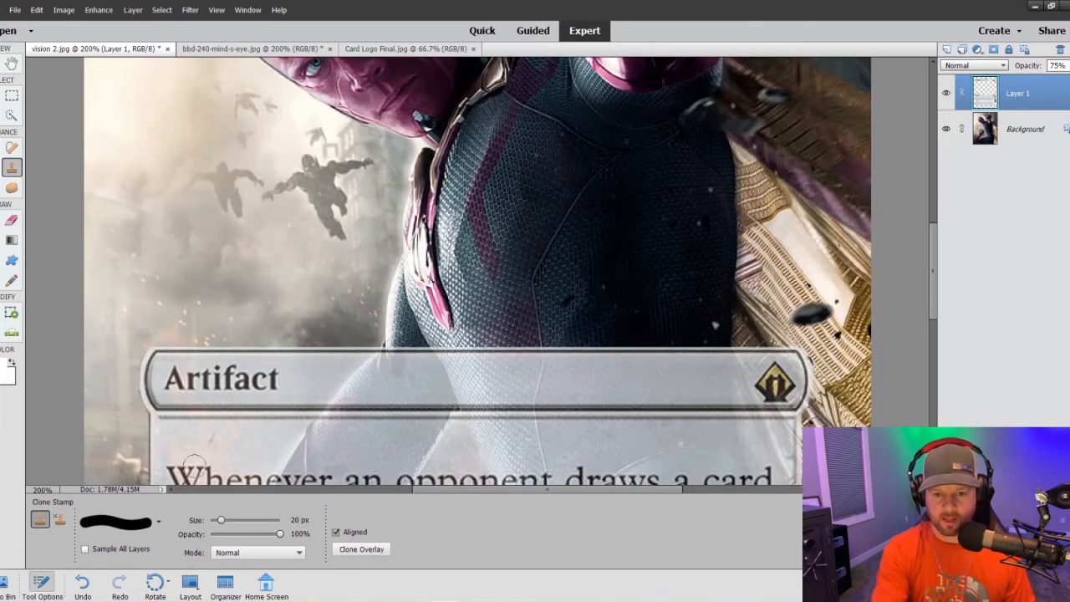
pyautogui.scroll(-5, 170, 416)
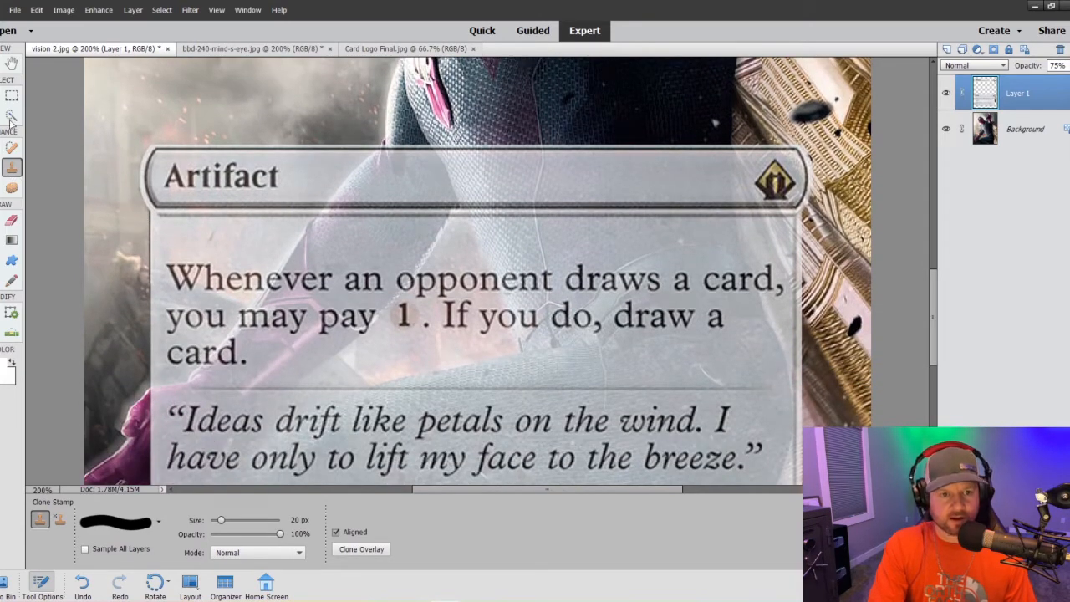
pyautogui.press('m')
pyautogui.moveTo(112, 350); pyautogui.dragTo(149, 211)
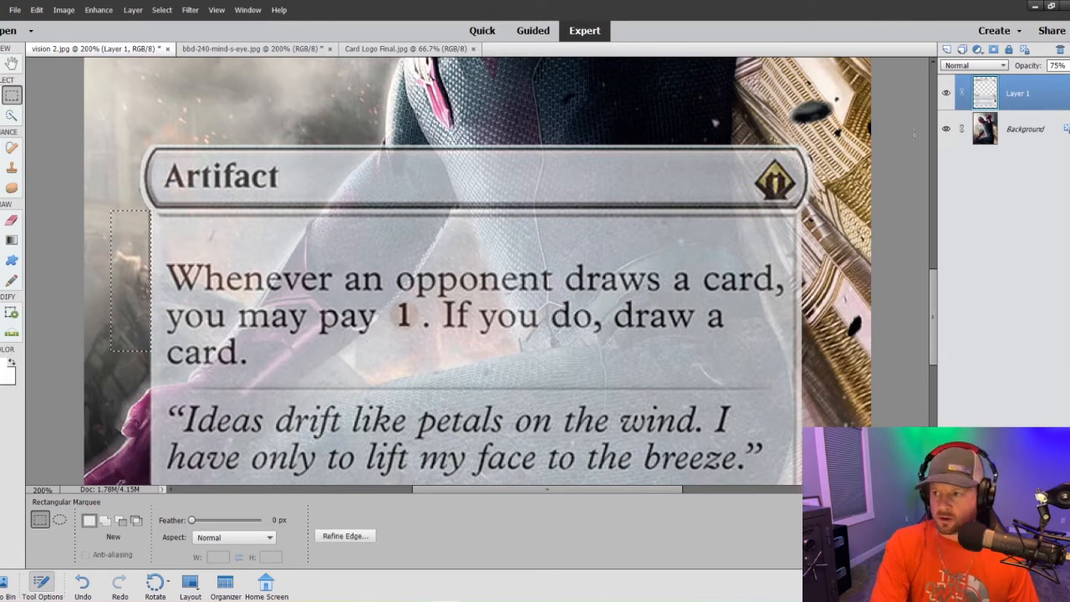
pyautogui.click(12, 167)
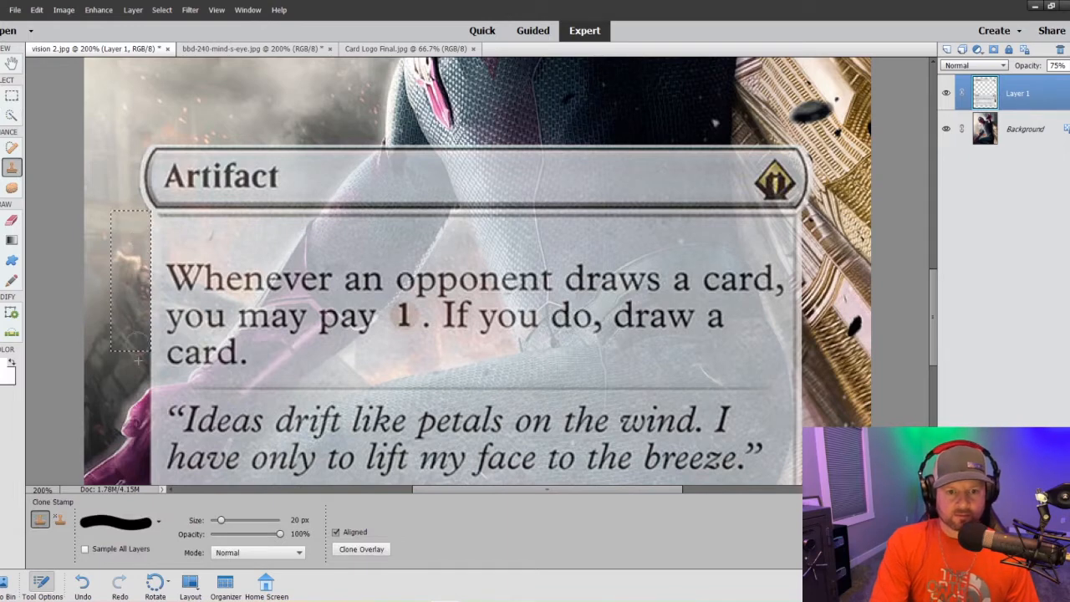
pyautogui.click(11, 96)
pyautogui.click(143, 265)
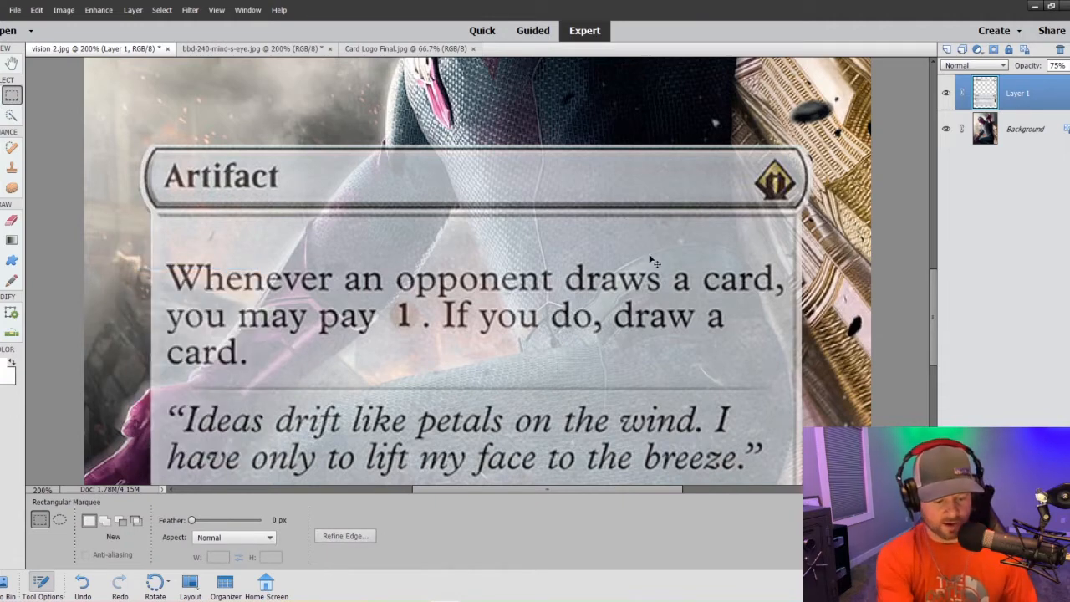
# - Clone-stamp away the Artifact bar's right end and the text box's upper right edge along the cape on Layer 1, redoing an undone stroke
pyautogui.hotkey('ctrl', '-')
pyautogui.hotkey('ctrl', '-')
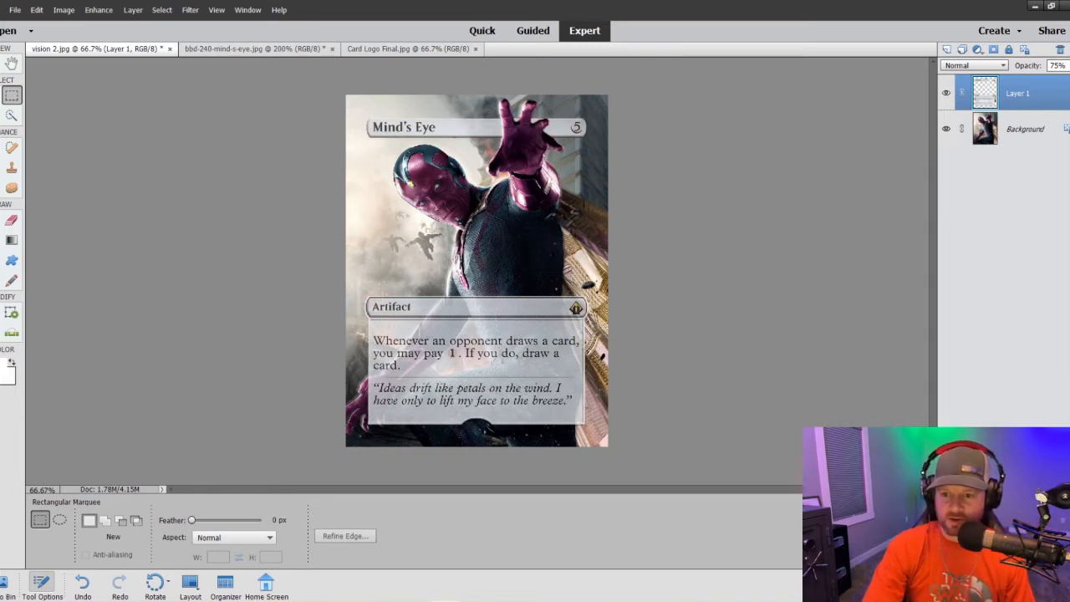
pyautogui.hotkey('ctrl', '+')
pyautogui.hotkey('ctrl', '+')
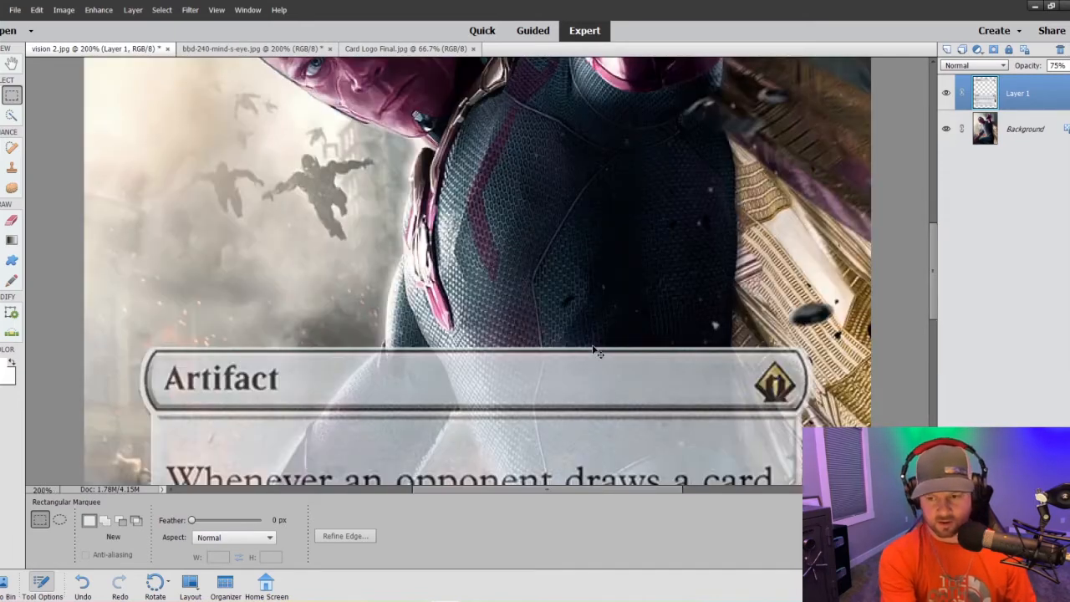
pyautogui.scroll(-5, 593, 346)
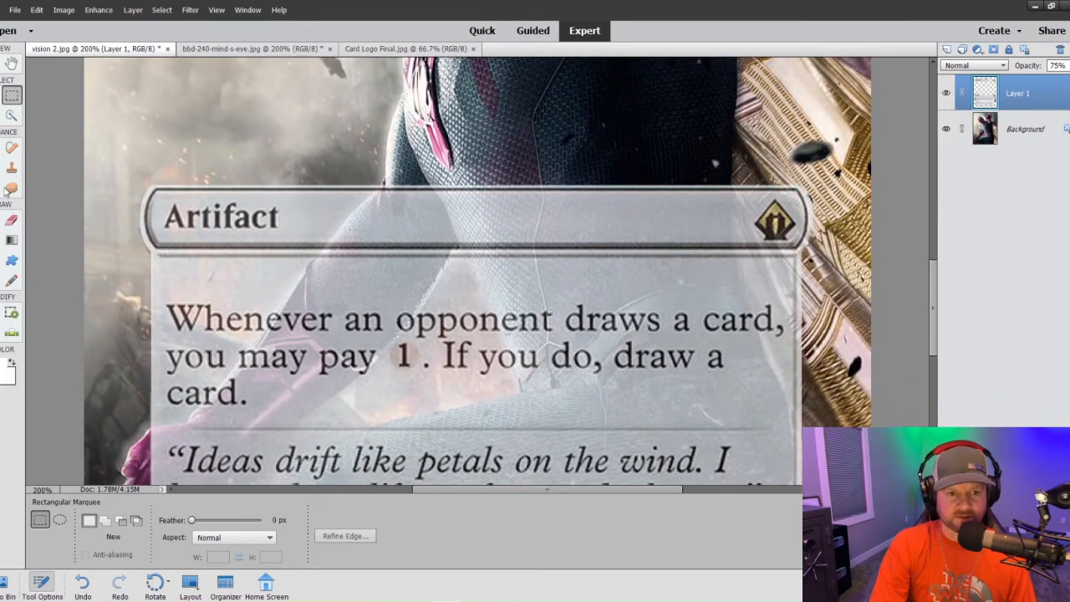
pyautogui.click(12, 168)
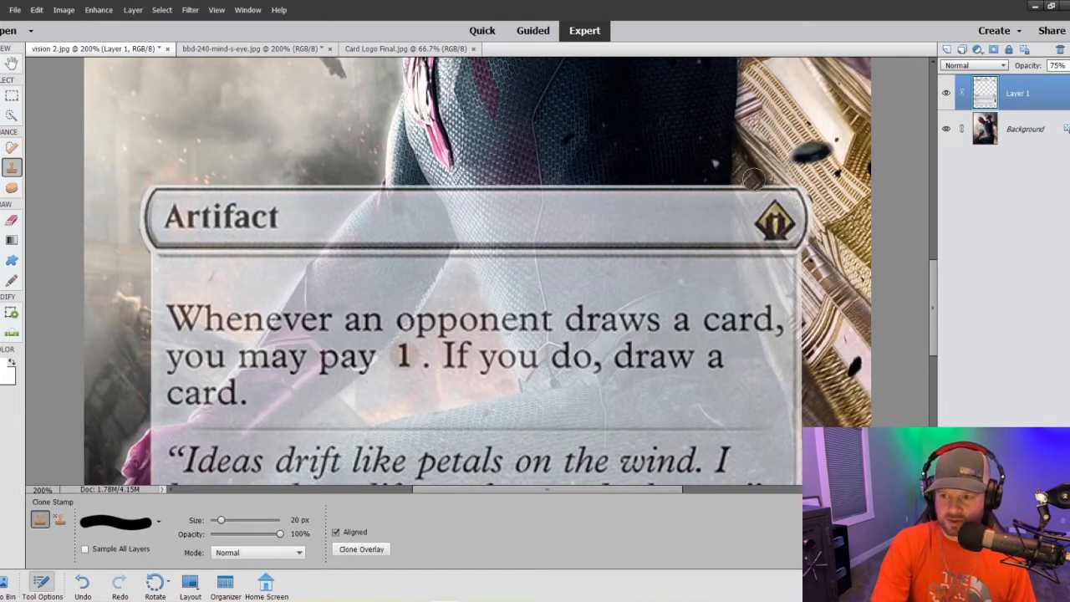
pyautogui.moveTo(757, 182)
pyautogui.mouseDown()
pyautogui.moveTo(795, 196)
pyautogui.moveTo(758, 171)
pyautogui.moveTo(747, 184)
pyautogui.moveTo(745, 217)
pyautogui.moveTo(783, 320)
pyautogui.moveTo(777, 244)
pyautogui.moveTo(796, 297)
pyautogui.moveTo(775, 203)
pyautogui.moveTo(743, 196)
pyautogui.moveTo(741, 238)
pyautogui.moveTo(800, 418)
pyautogui.moveTo(804, 406)
pyautogui.mouseUp()
pyautogui.hotkey('ctrl', 'z')
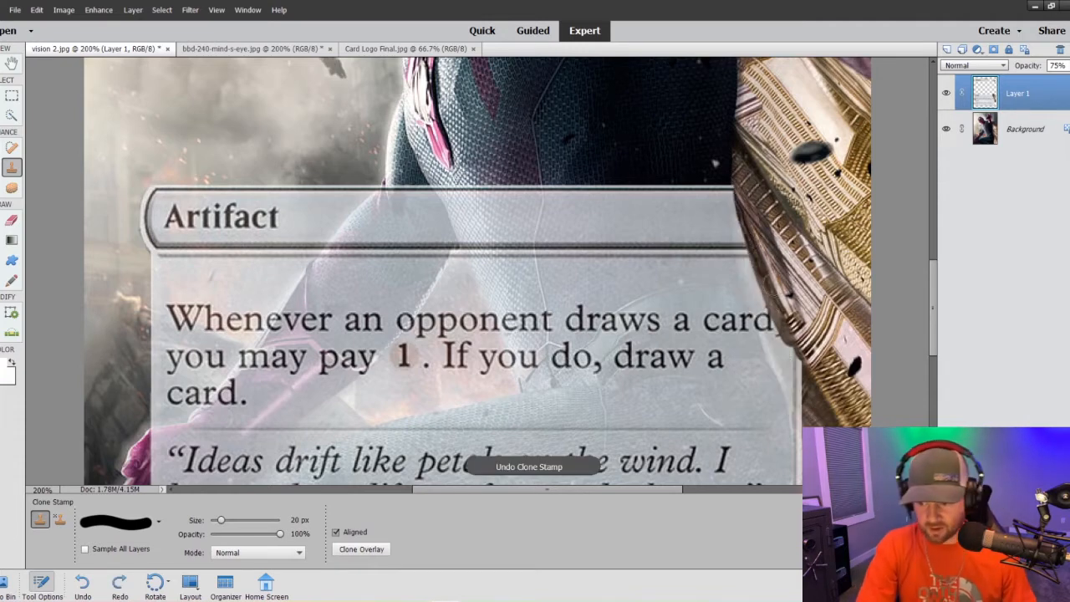
pyautogui.moveTo(747, 182)
pyautogui.mouseDown()
pyautogui.moveTo(755, 298)
pyautogui.moveTo(760, 311)
pyautogui.moveTo(769, 307)
pyautogui.moveTo(799, 400)
pyautogui.moveTo(795, 344)
pyautogui.moveTo(809, 402)
pyautogui.moveTo(771, 323)
pyautogui.moveTo(808, 439)
pyautogui.mouseUp()
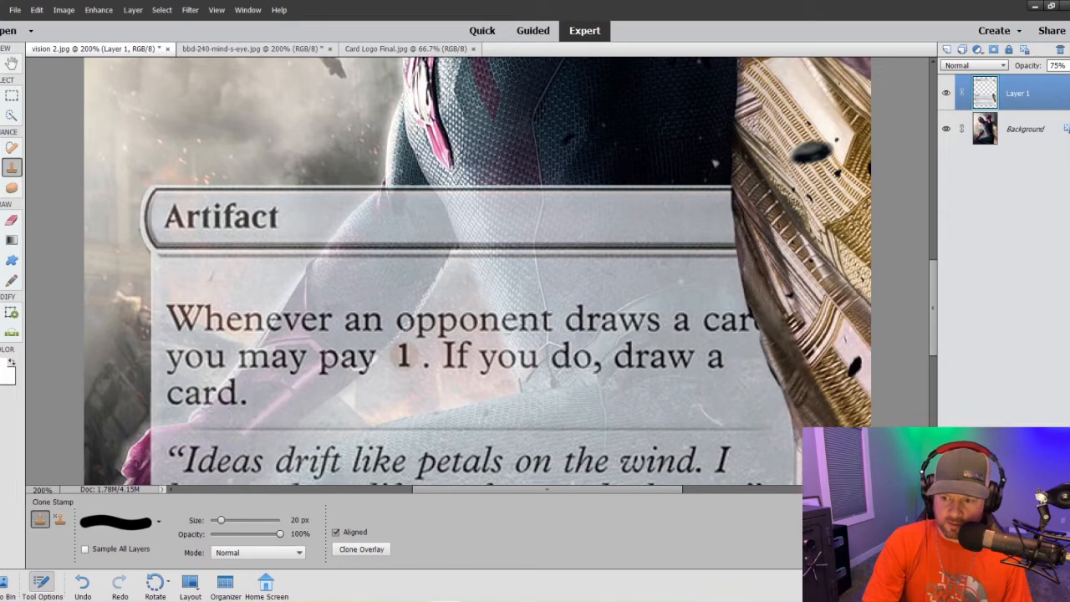
# - Clone-stamp away the text box's lower right edge and corner on Layer 1 so the border follows the cape's outline
pyautogui.hotkey('ctrl', '-')
pyautogui.hotkey('ctrl', '-')
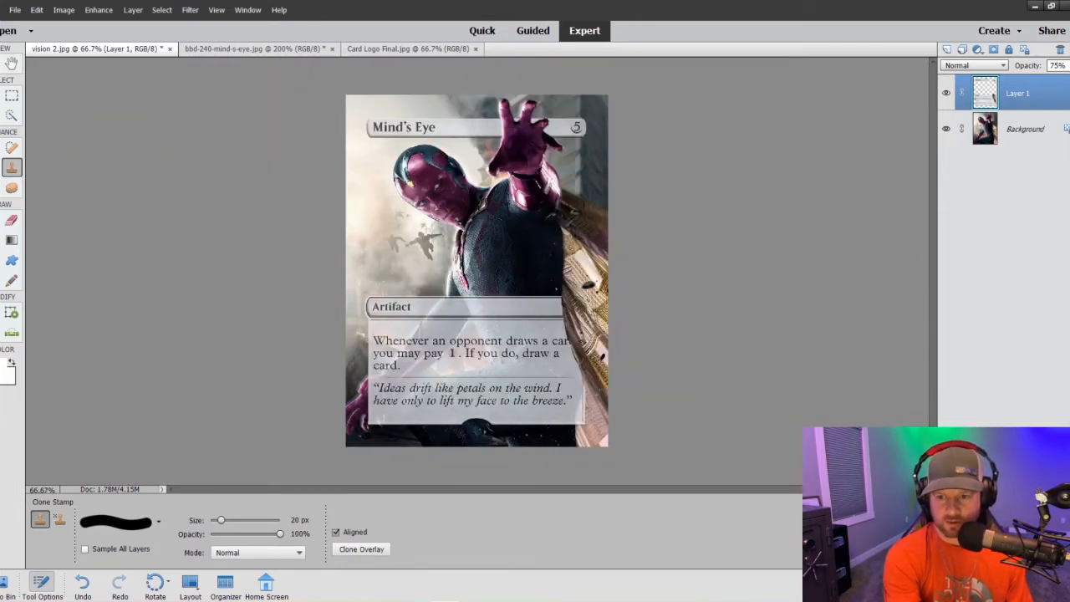
pyautogui.hotkey('ctrl', '+')
pyautogui.hotkey('ctrl', '+')
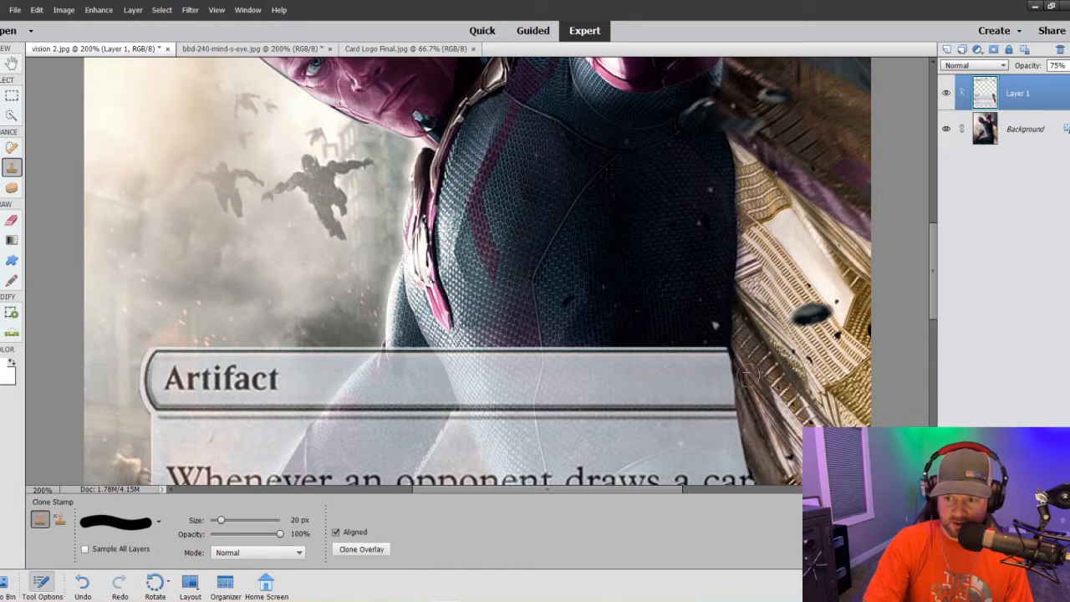
pyautogui.hotkey('ctrl', '-')
pyautogui.hotkey('ctrl', '-')
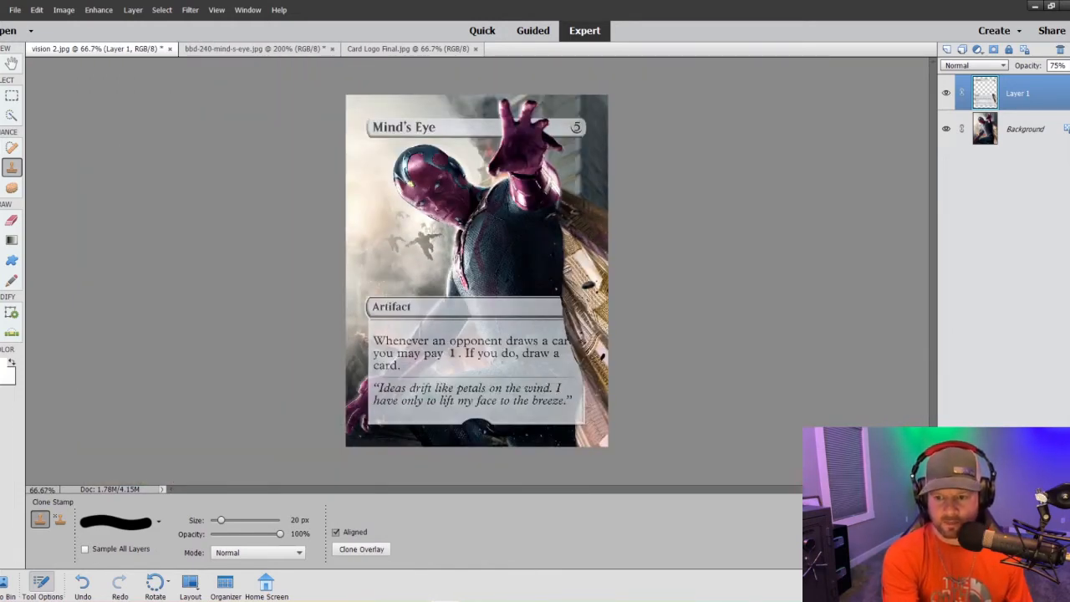
pyautogui.hotkey('ctrl', '+')
pyautogui.hotkey('ctrl', '+')
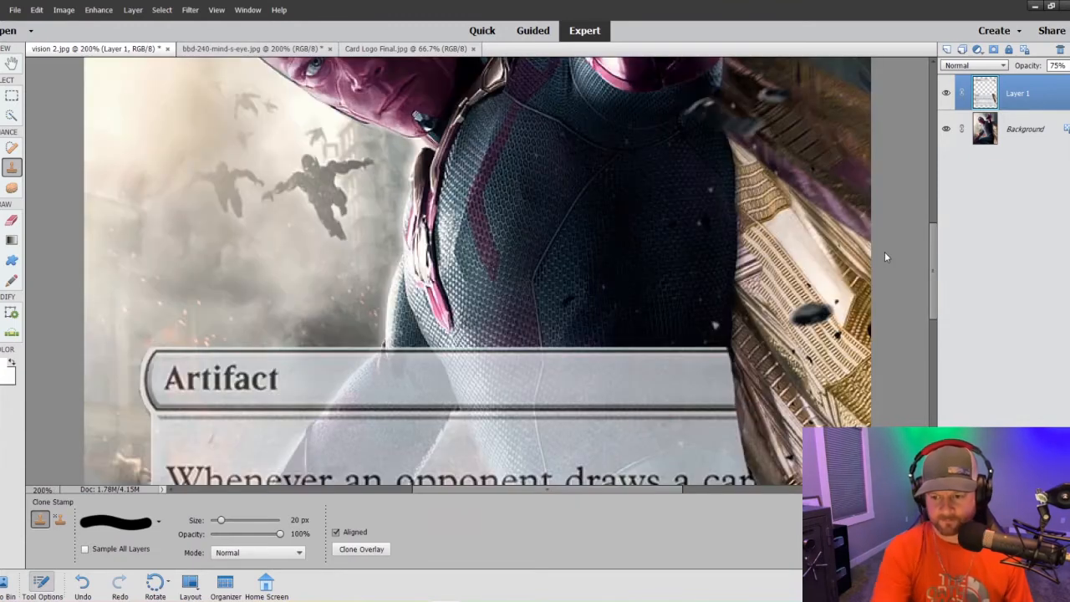
pyautogui.scroll(-5, 807, 396)
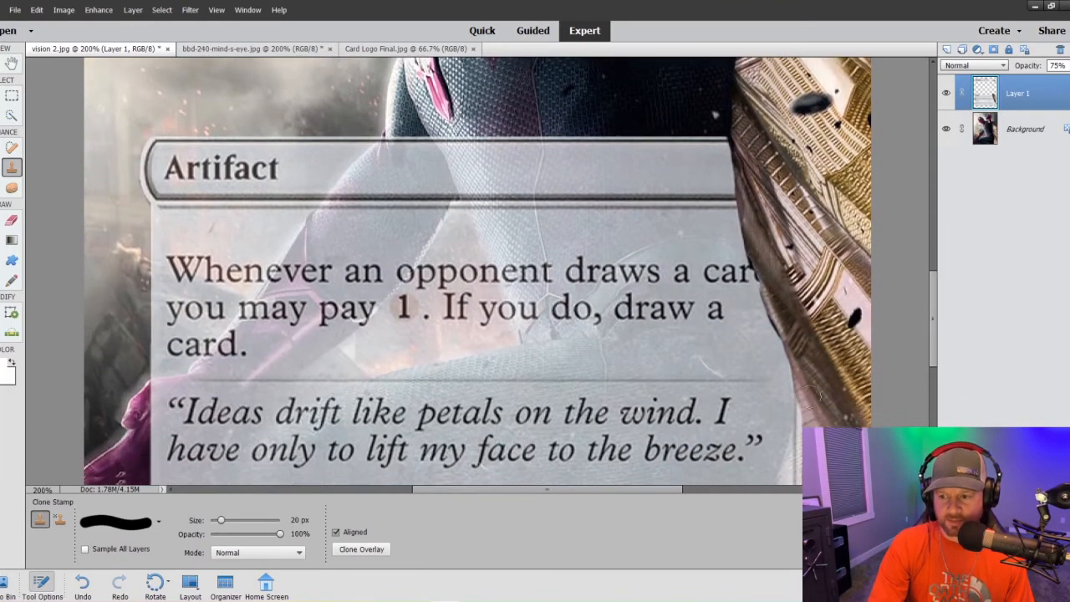
pyautogui.scroll(-3, 815, 393)
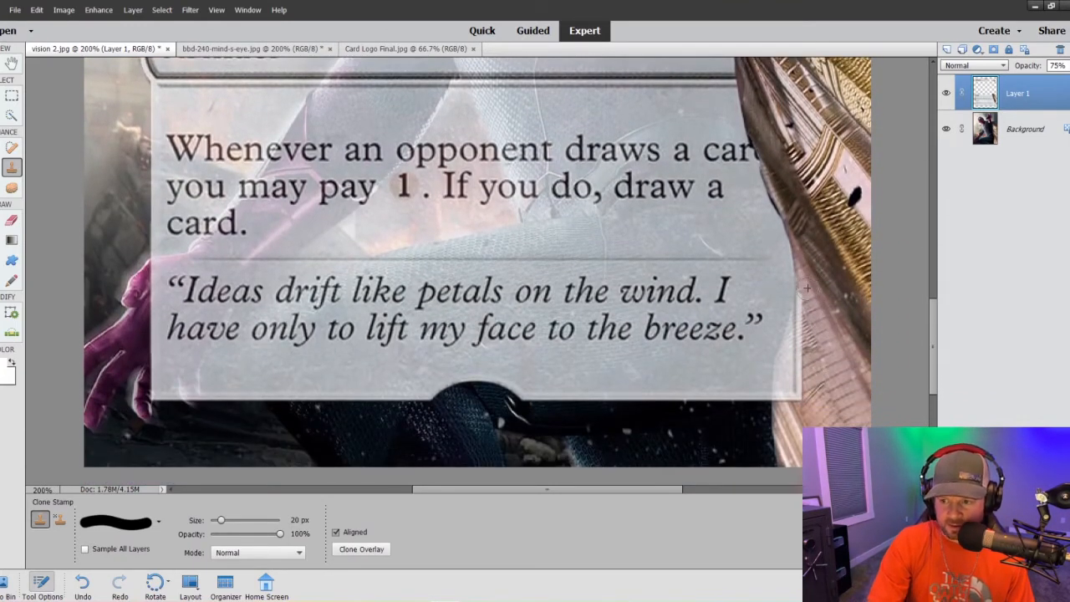
pyautogui.moveTo(806, 287); pyautogui.dragTo(799, 392)
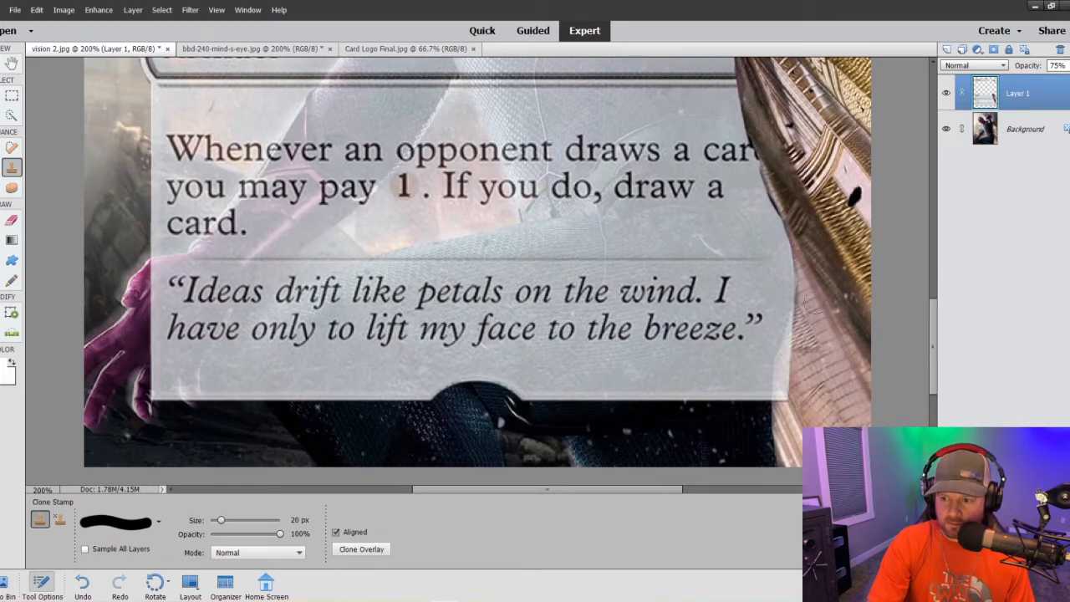
pyautogui.moveTo(799, 330); pyautogui.dragTo(787, 387)
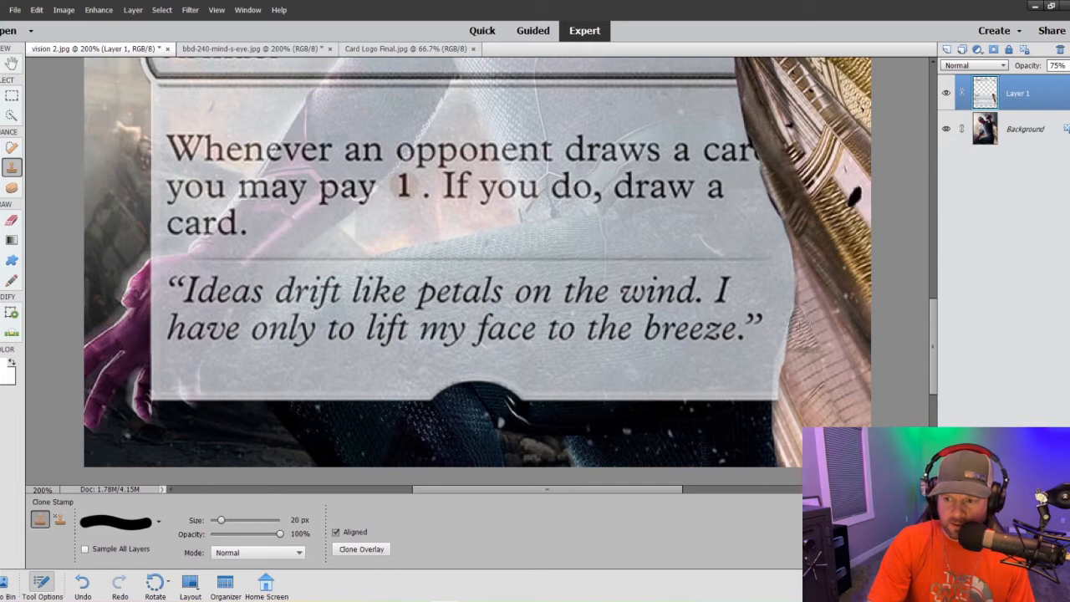
pyautogui.moveTo(796, 348); pyautogui.dragTo(785, 377)
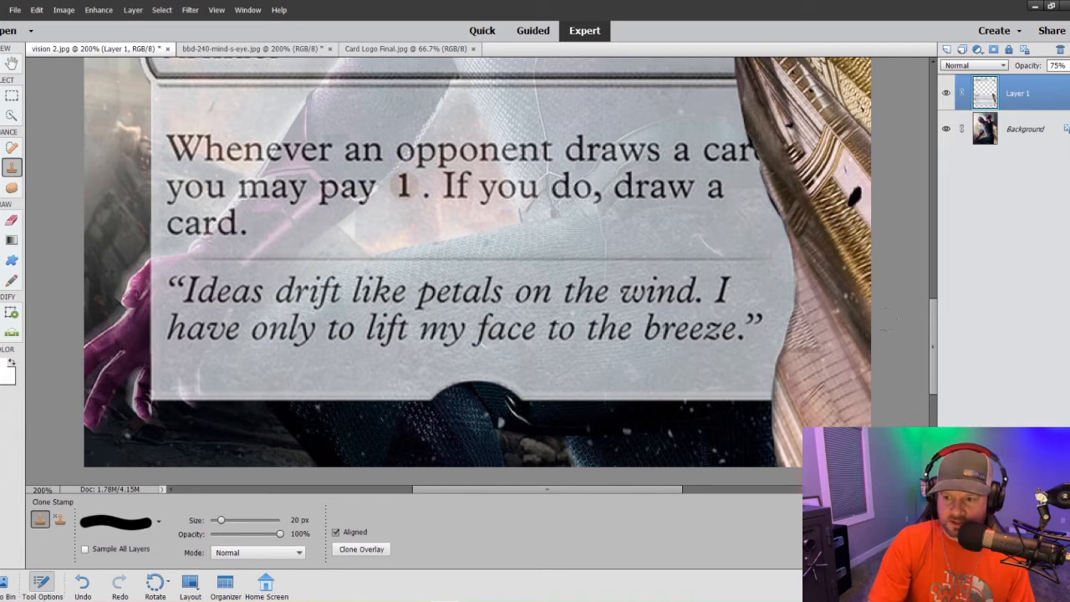
# - Lower the opacity of Layer 1 to 58% so more of the artwork shows through the card frame
pyautogui.hotkey('ctrl', '-')
pyautogui.hotkey('ctrl', '-')
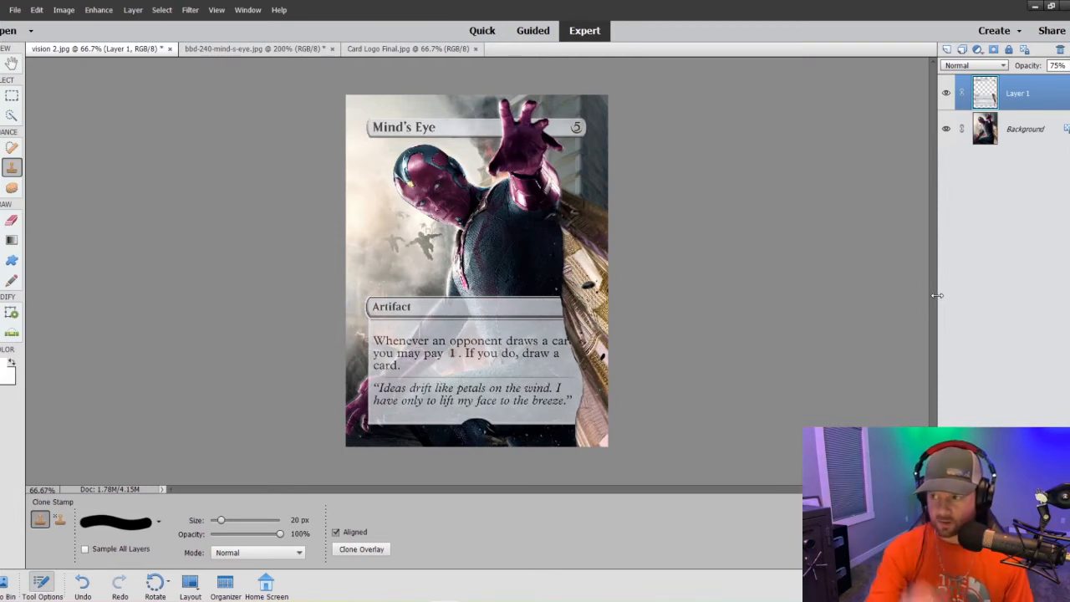
pyautogui.click(1068, 65)
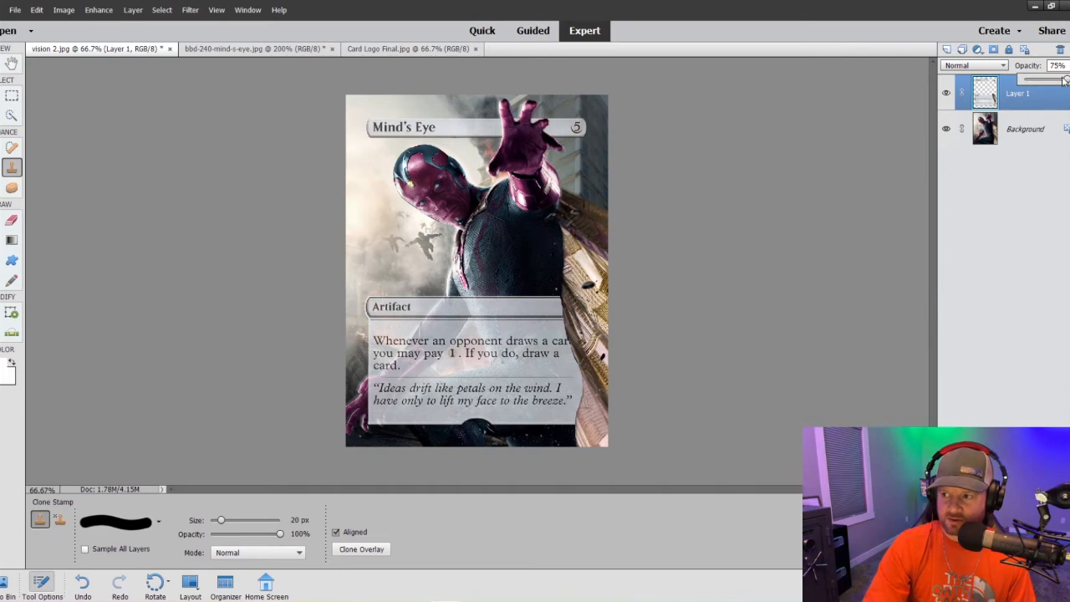
pyautogui.moveTo(1063, 80); pyautogui.dragTo(1056, 81)
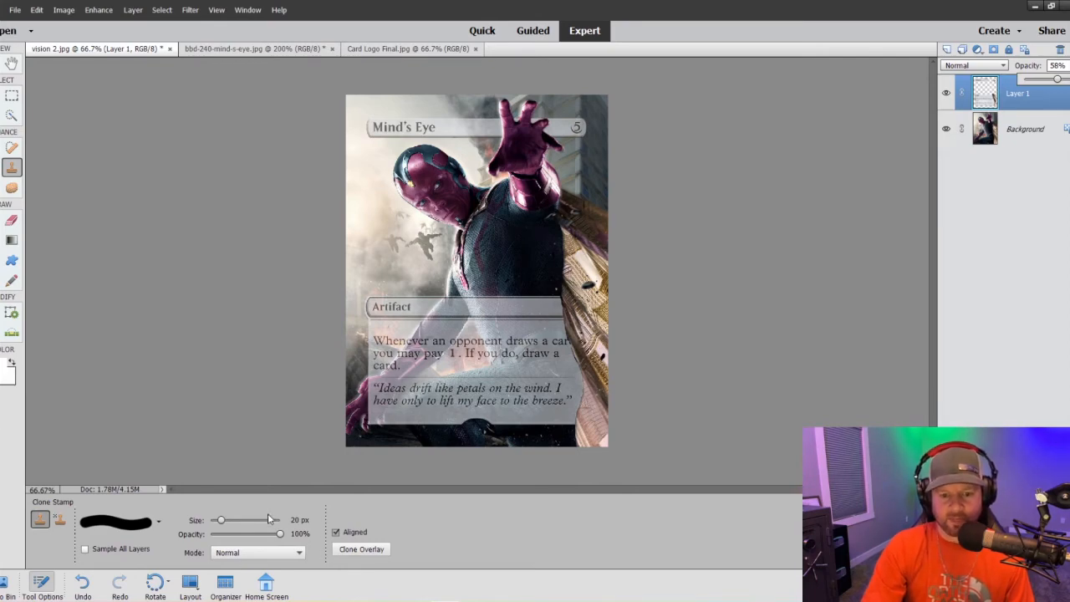
# - Select the Background layer and set the Clone Stamp's blend mode to Hard Light
pyautogui.click(1025, 129)
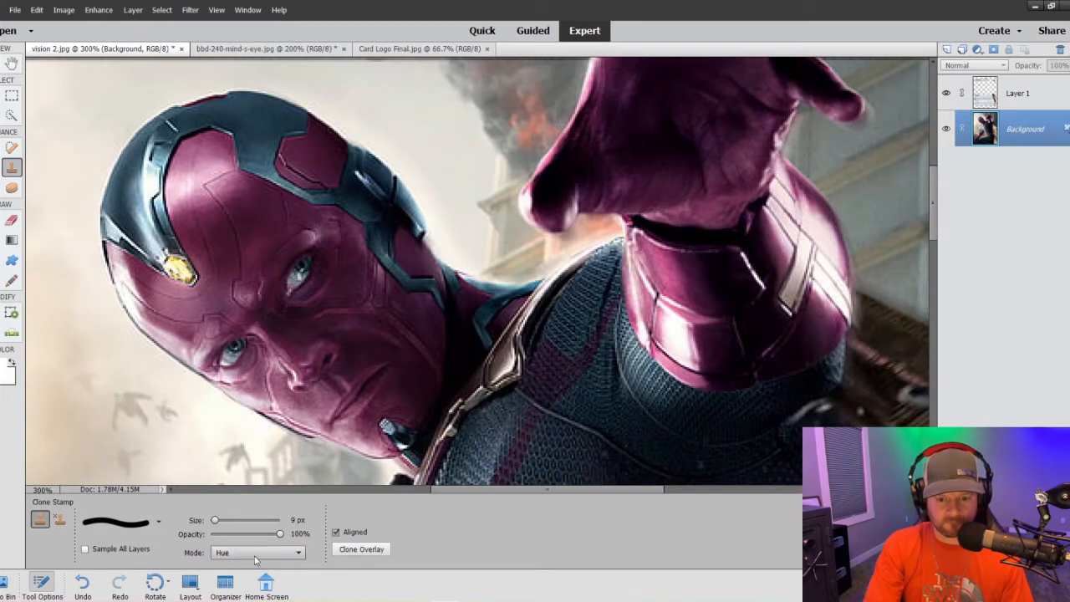
pyautogui.click(296, 553)
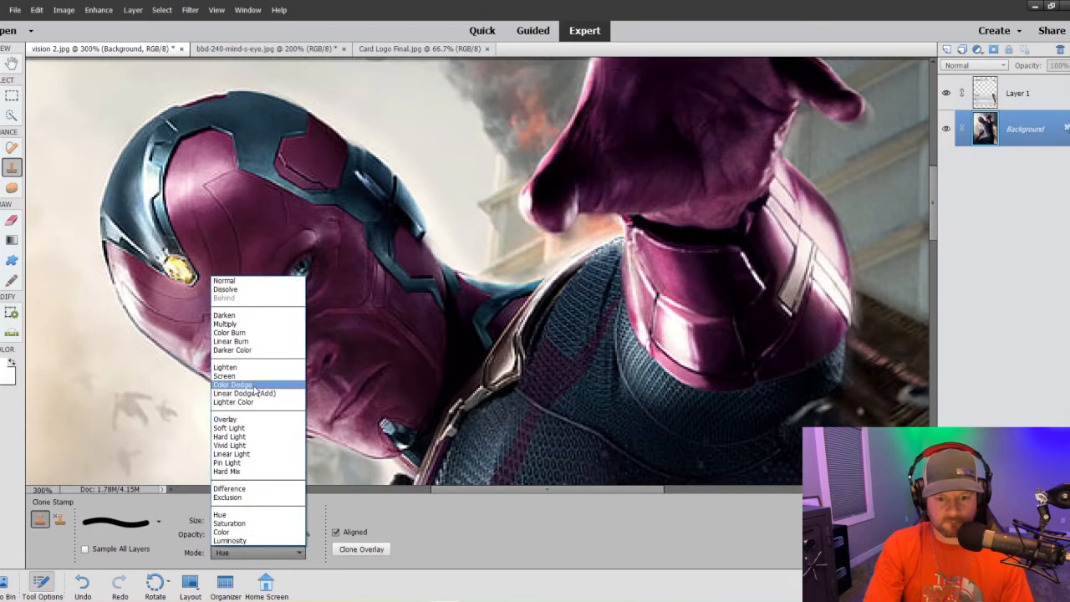
pyautogui.click(233, 436)
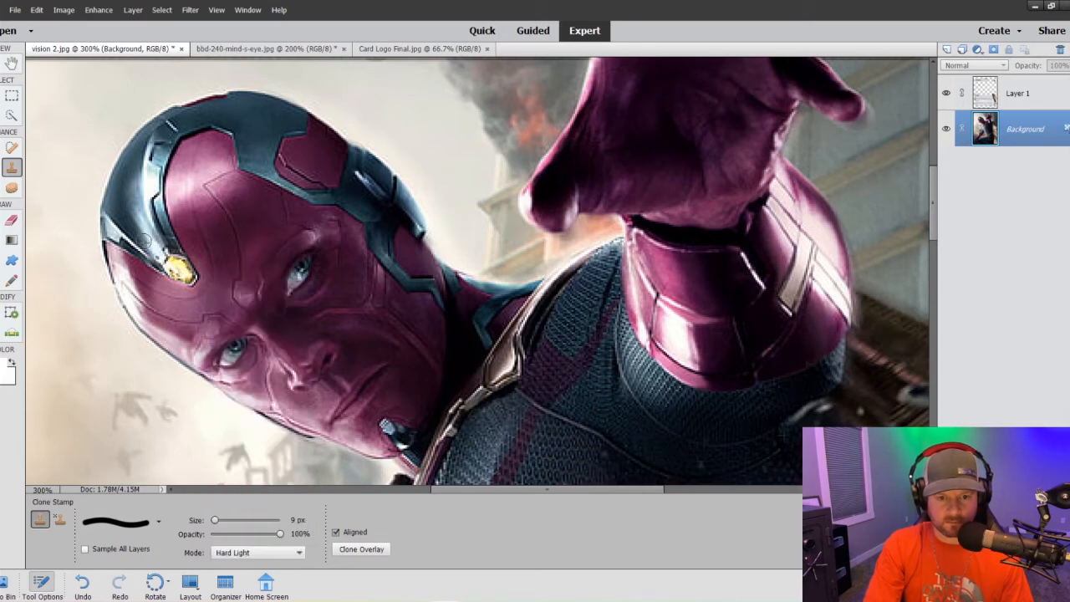
# - Try Clone Stamp strokes across Vision's forehead on the Background layer, undo them, and resample from the forehead gem
pyautogui.moveTo(207, 297)
pyautogui.mouseDown()
pyautogui.moveTo(178, 249)
pyautogui.moveTo(282, 346)
pyautogui.moveTo(140, 191)
pyautogui.moveTo(246, 279)
pyautogui.moveTo(278, 325)
pyautogui.moveTo(218, 215)
pyautogui.moveTo(333, 359)
pyautogui.moveTo(306, 292)
pyautogui.moveTo(221, 165)
pyautogui.moveTo(350, 338)
pyautogui.moveTo(268, 222)
pyautogui.mouseUp()
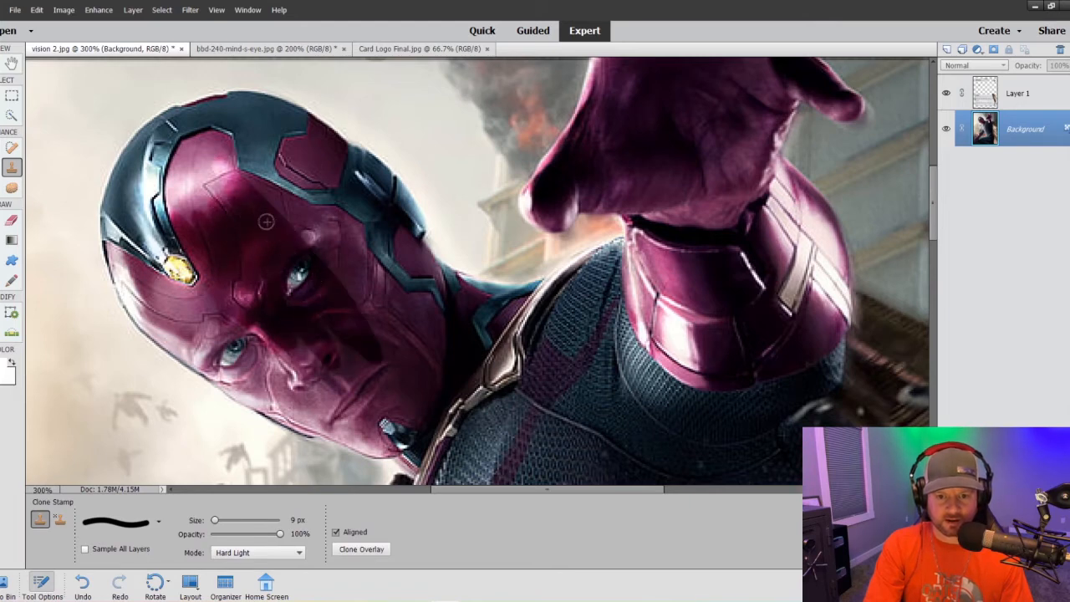
pyautogui.hotkey('ctrl', 'z')
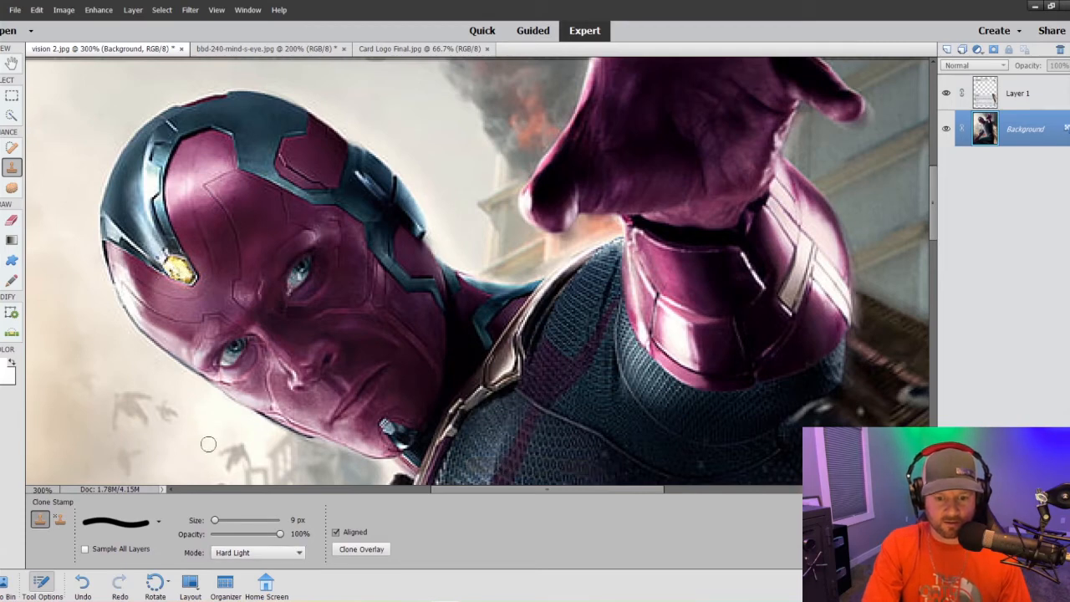
pyautogui.moveTo(204, 212)
pyautogui.mouseDown()
pyautogui.moveTo(256, 276)
pyautogui.moveTo(214, 237)
pyautogui.mouseUp()
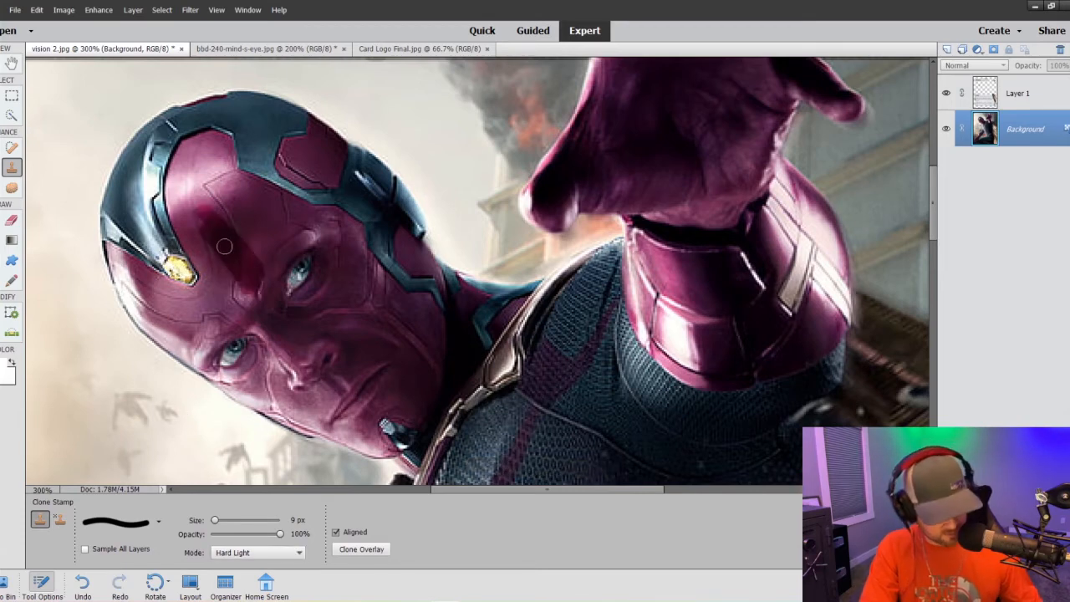
pyautogui.hotkey('ctrl', 'z')
pyautogui.hotkey('ctrl', 'z')
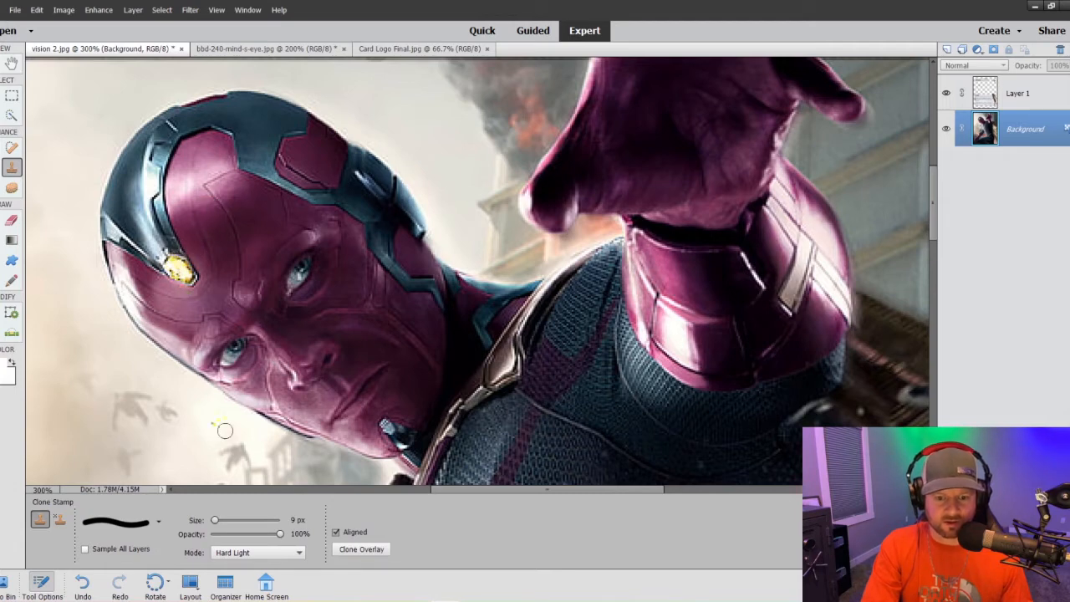
pyautogui.keyDown('alt'); pyautogui.click(177, 270); pyautogui.keyUp('alt')
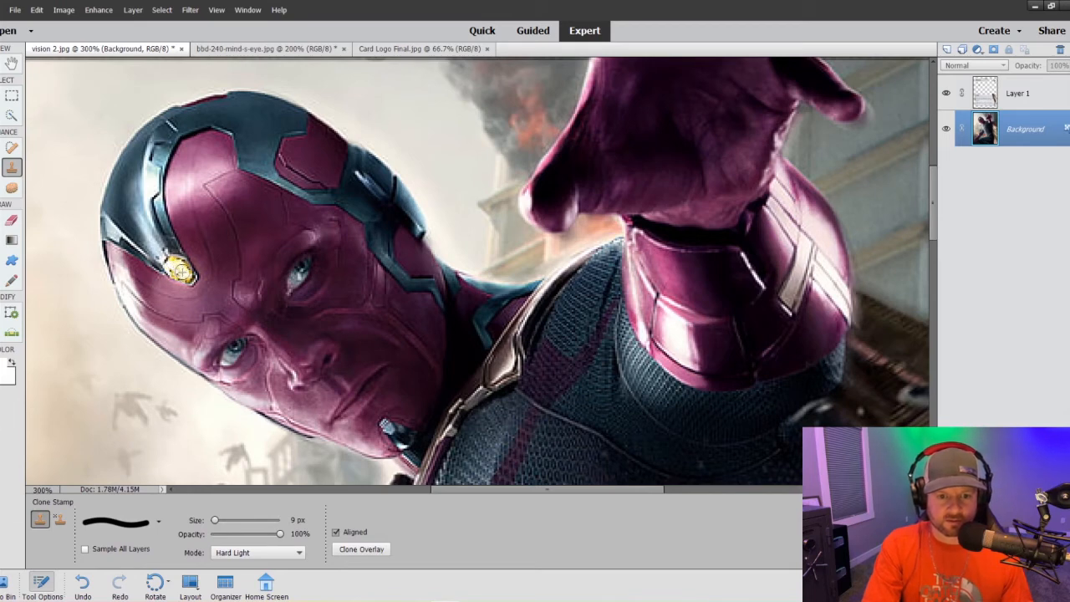
# - Examine the whole card and the detail of Vision's head, hand and torso at several zoom levels
pyautogui.hotkey('ctrl', '-')
pyautogui.hotkey('ctrl', '-')
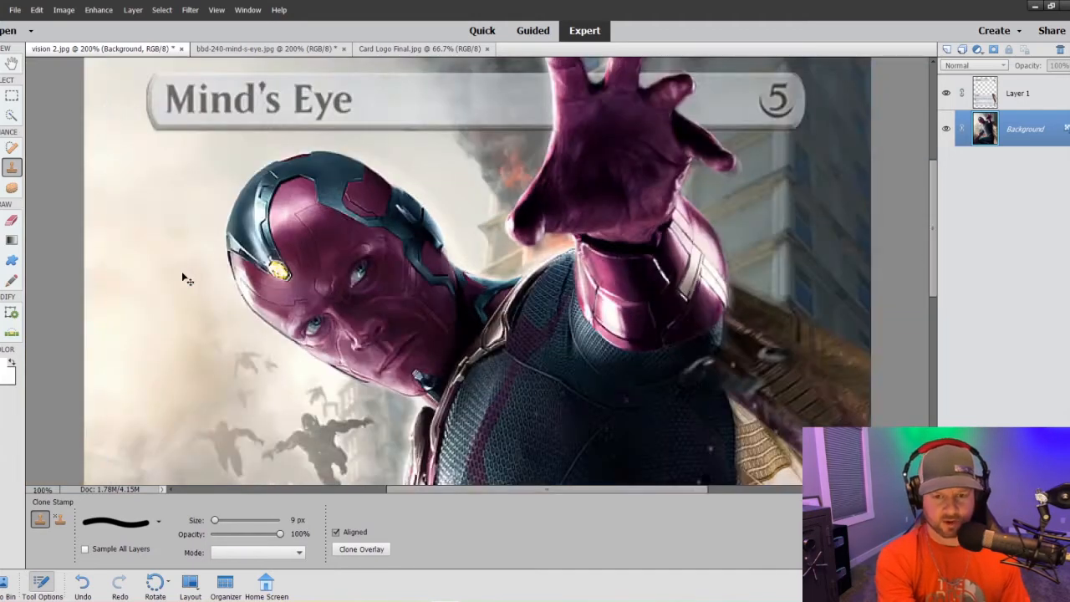
pyautogui.hotkey('ctrl', '-')
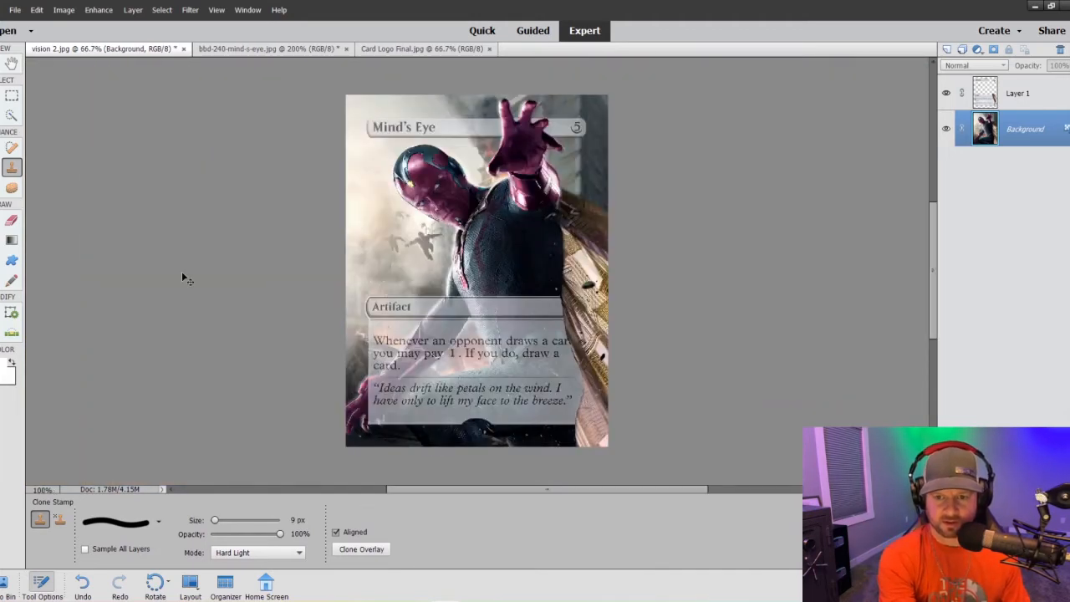
pyautogui.hotkey('ctrl', '+')
pyautogui.hotkey('ctrl', '+')
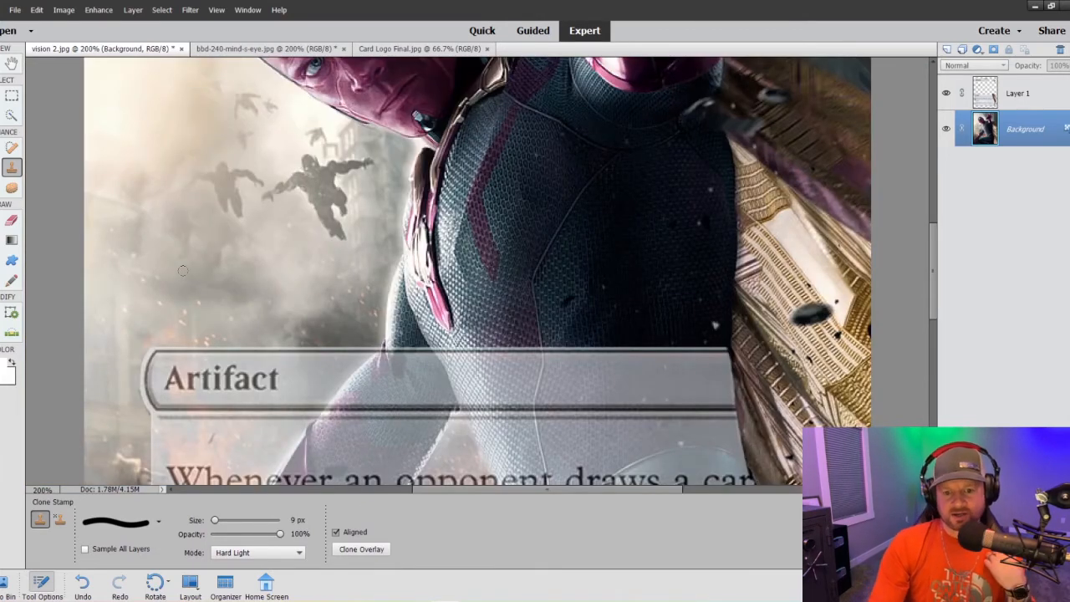
pyautogui.scroll(3, 233, 320)
pyautogui.scroll(3, 234, 321)
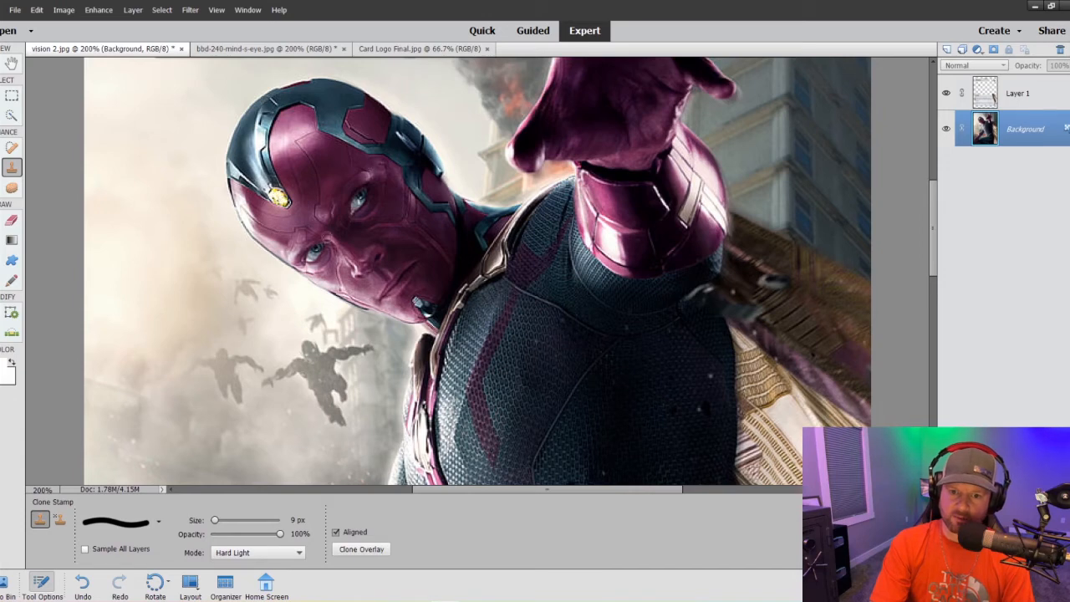
pyautogui.hotkey('ctrl', '-')
pyautogui.hotkey('ctrl', '-')
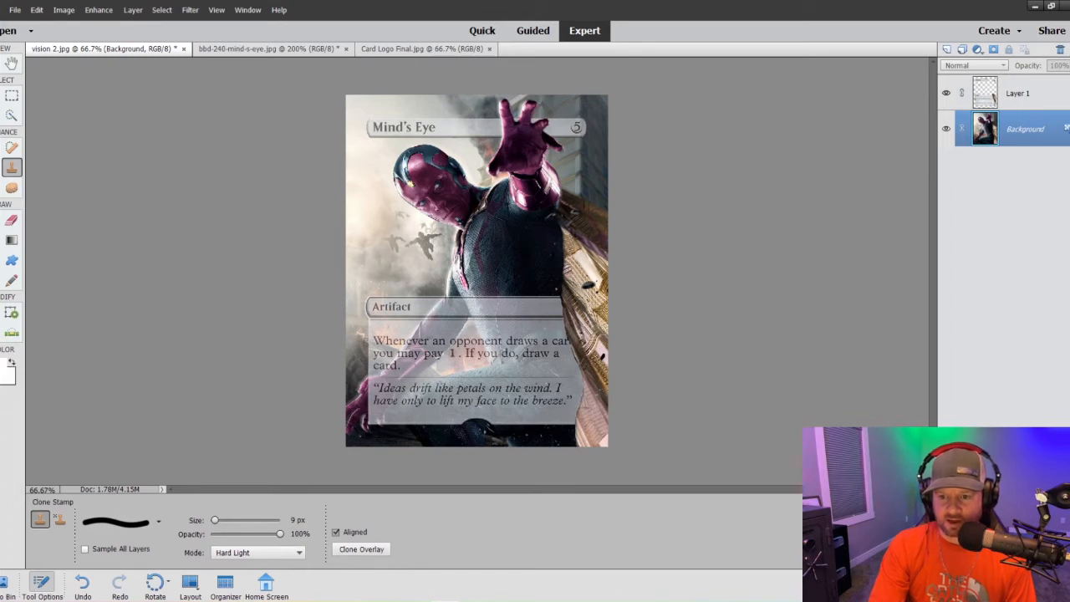
# - Copy the selected round CS logo from Card Logo Final.jpg and paste it into vision 2.jpg above the Background layer
pyautogui.click(367, 49)
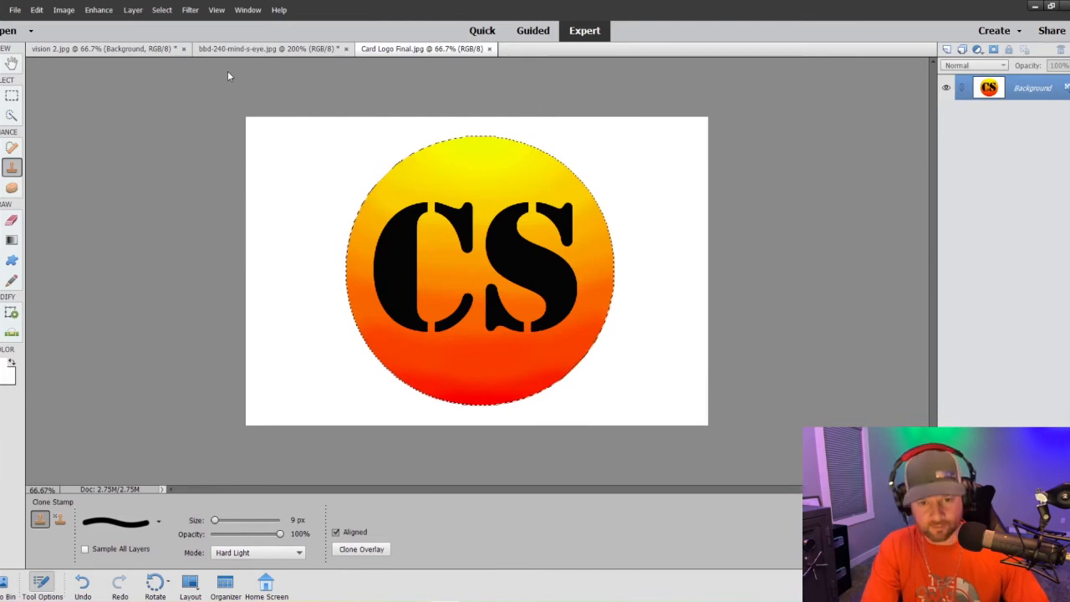
pyautogui.click(124, 50)
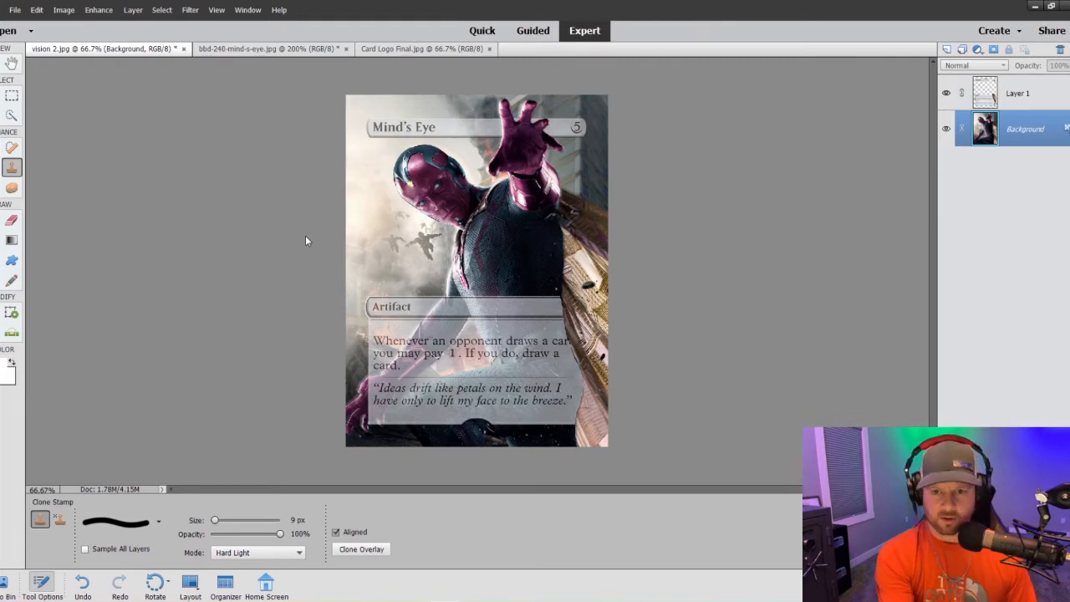
pyautogui.hotkey('ctrl', '=')
pyautogui.scroll(2, 305, 235)
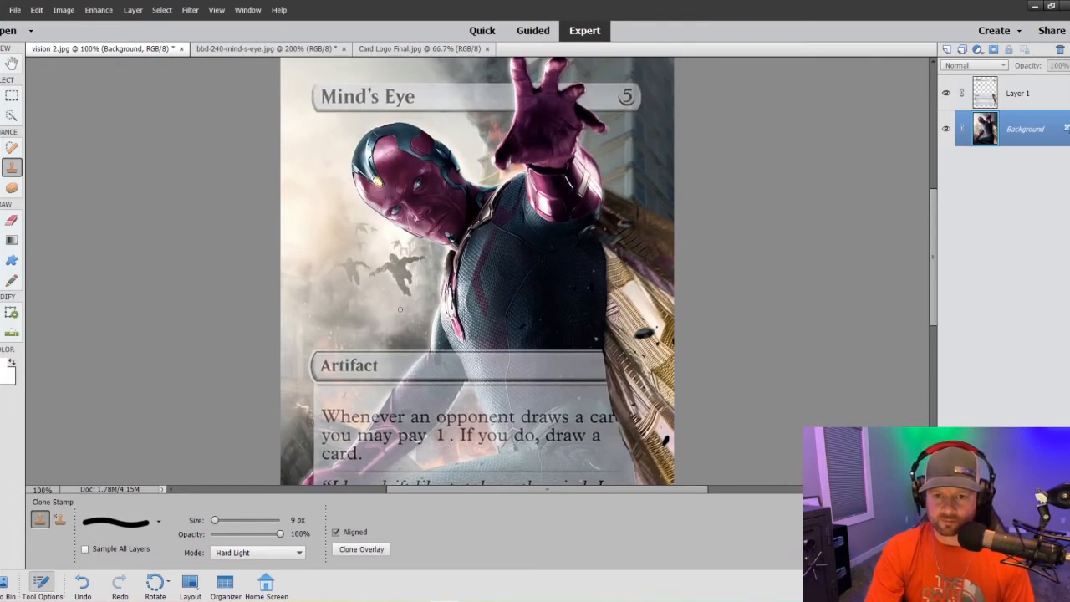
pyautogui.scroll(-7, 399, 310)
pyautogui.scroll(2, 401, 309)
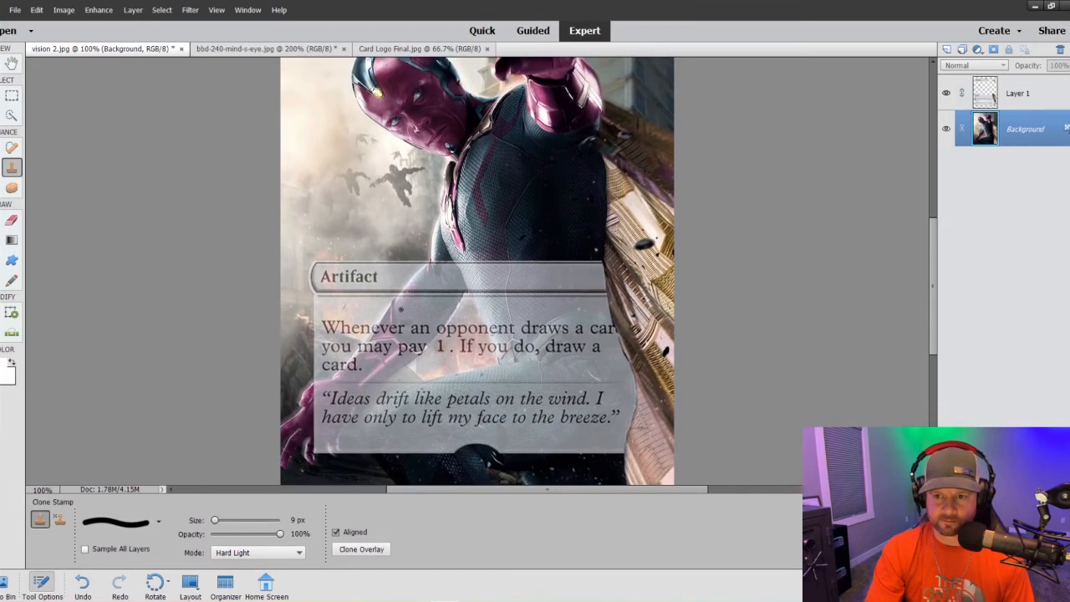
pyautogui.scroll(4, 401, 310)
pyautogui.scroll(2, 404, 311)
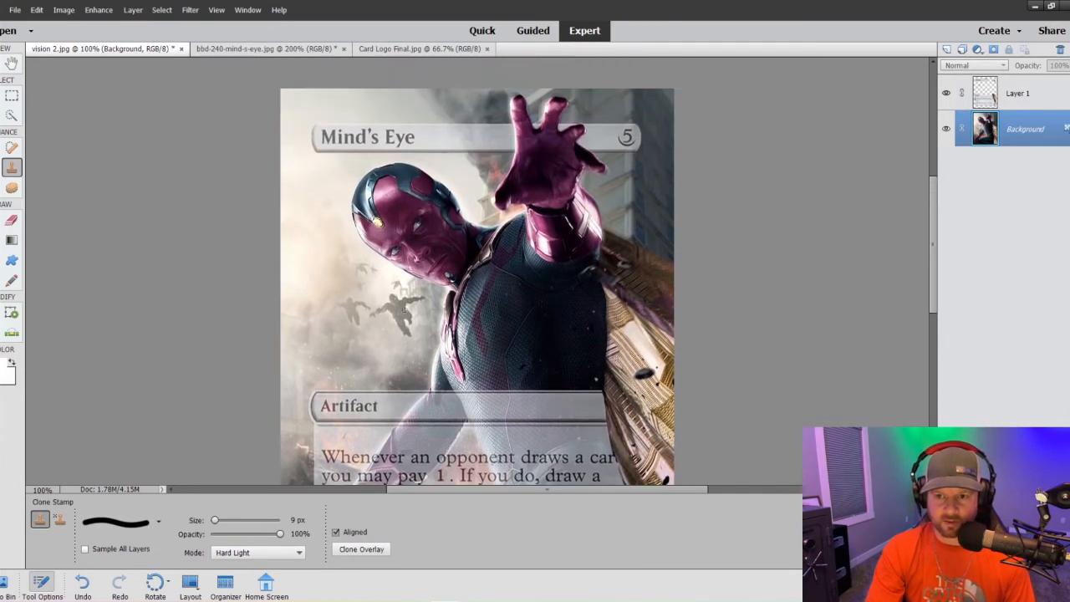
pyautogui.hotkey('ctrl', 'v')
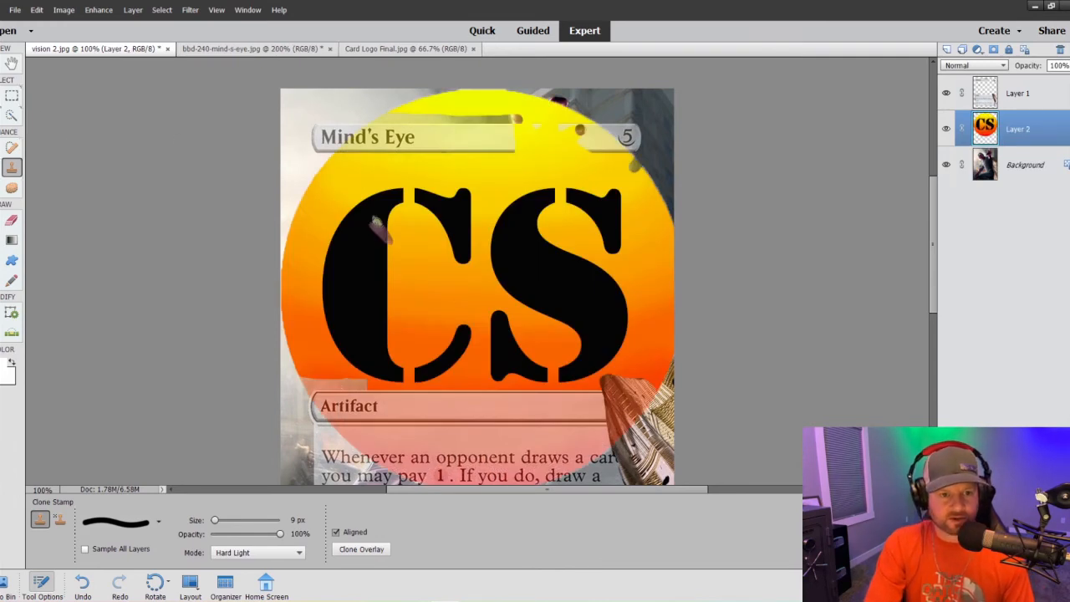
# - Scale the pasted CS logo proportionally to 24.60% and place it over Vision's raised hand
pyautogui.press('v')
pyautogui.hotkey('ctrl', 't')
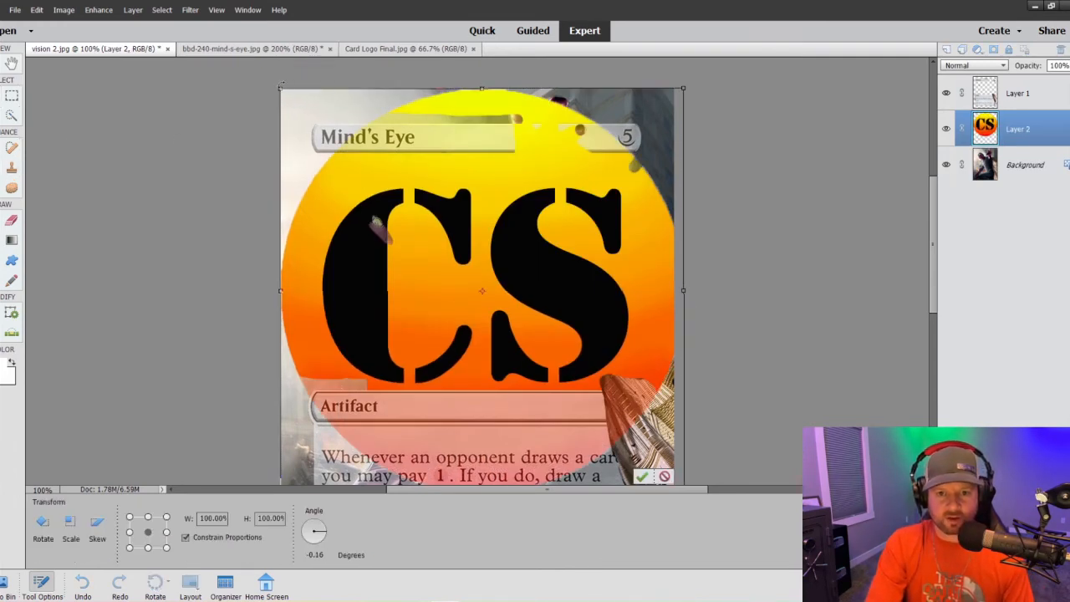
pyautogui.moveTo(282, 89); pyautogui.dragTo(468, 280)
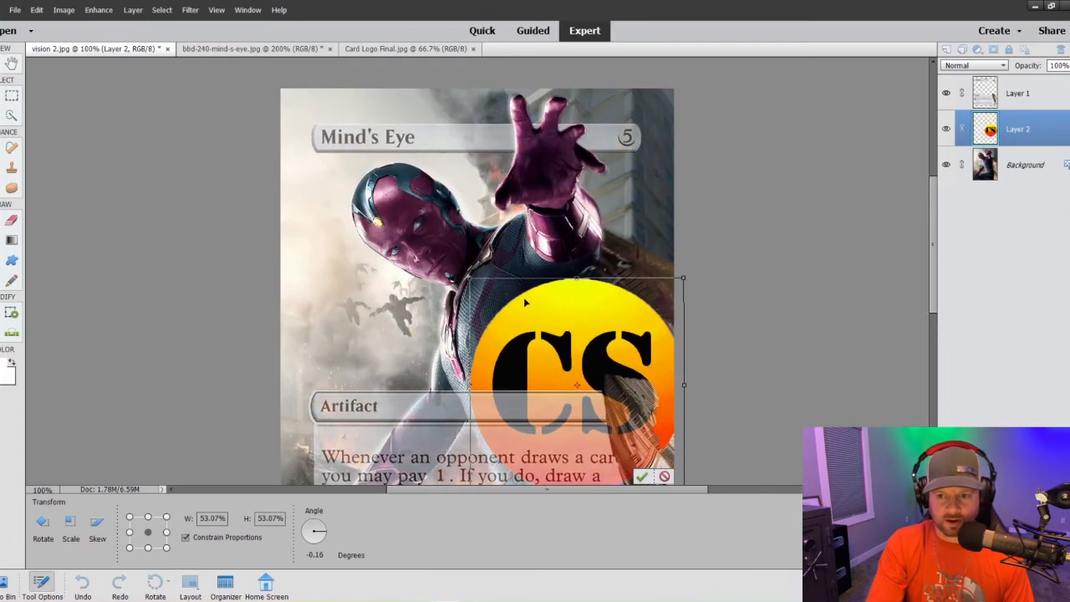
pyautogui.moveTo(566, 333); pyautogui.dragTo(479, 233)
pyautogui.moveTo(393, 181); pyautogui.dragTo(493, 285)
pyautogui.moveTo(548, 307); pyautogui.dragTo(540, 134)
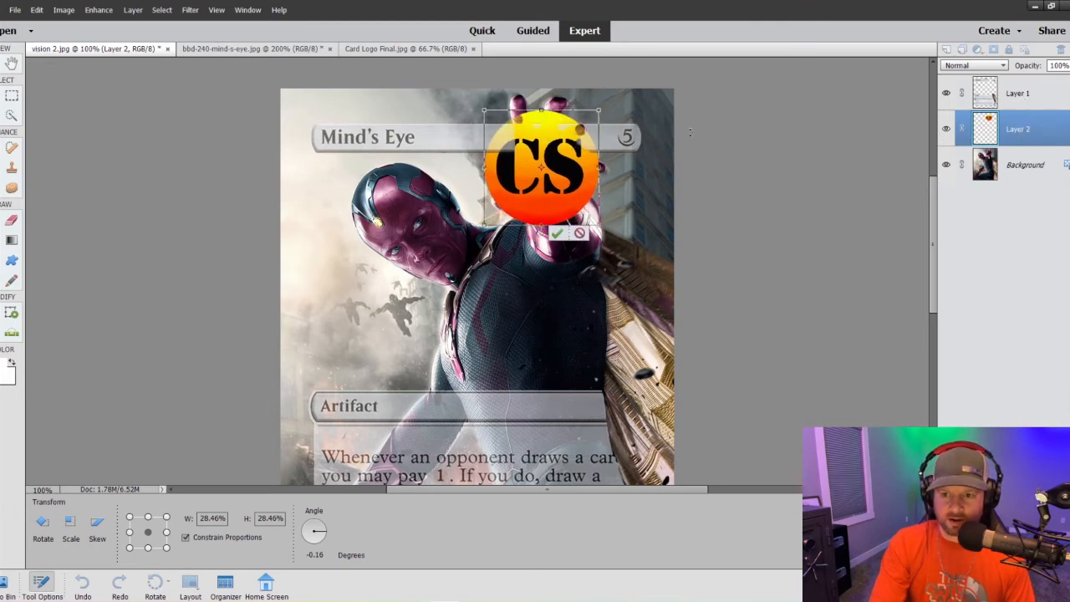
pyautogui.moveTo(556, 161)
pyautogui.mouseDown()
pyautogui.moveTo(555, 142)
pyautogui.moveTo(547, 156)
pyautogui.mouseUp()
pyautogui.moveTo(484, 102); pyautogui.dragTo(499, 118)
pyautogui.moveTo(549, 165)
pyautogui.mouseDown()
pyautogui.moveTo(527, 170)
pyautogui.moveTo(541, 158)
pyautogui.moveTo(543, 171)
pyautogui.moveTo(565, 170)
pyautogui.mouseUp()
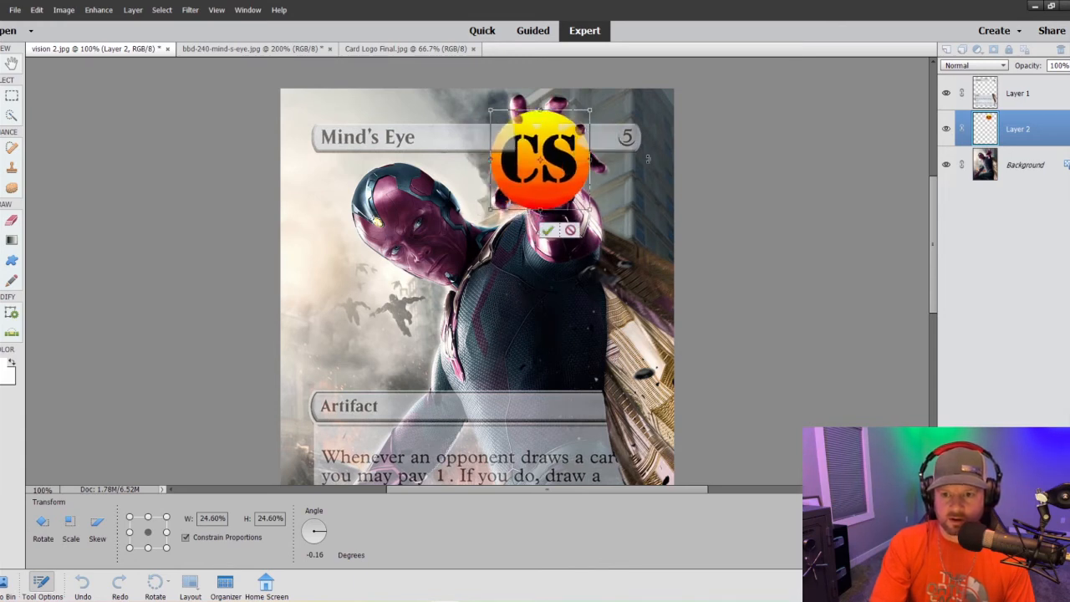
pyautogui.click(548, 230)
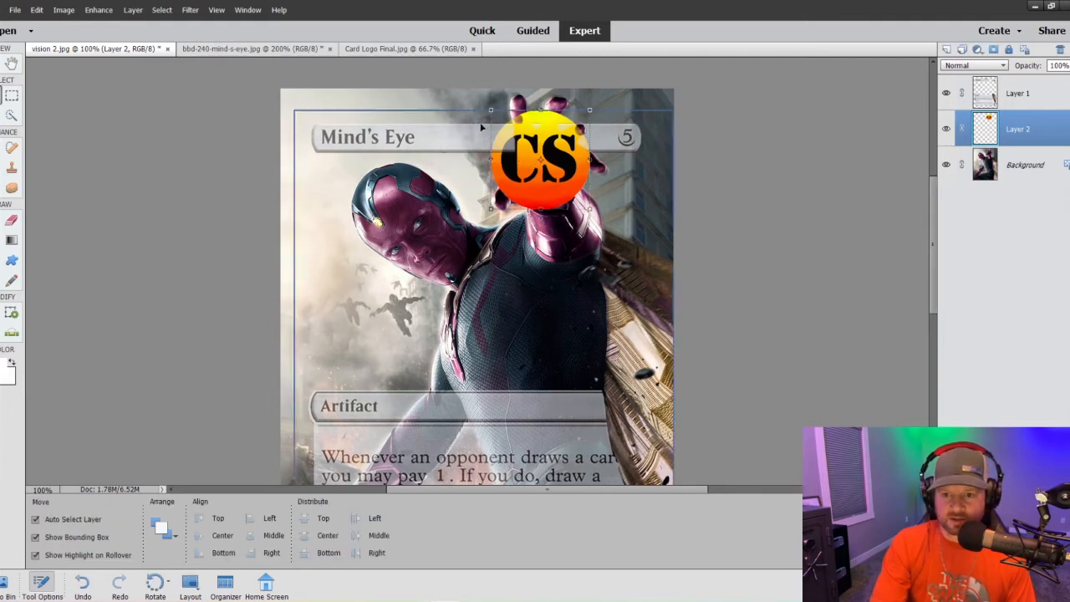
# - Apply the Spherize filter to the CS logo with an amount of -33% in Normal mode, and place it over Vision's raised hand
pyautogui.click(191, 10)
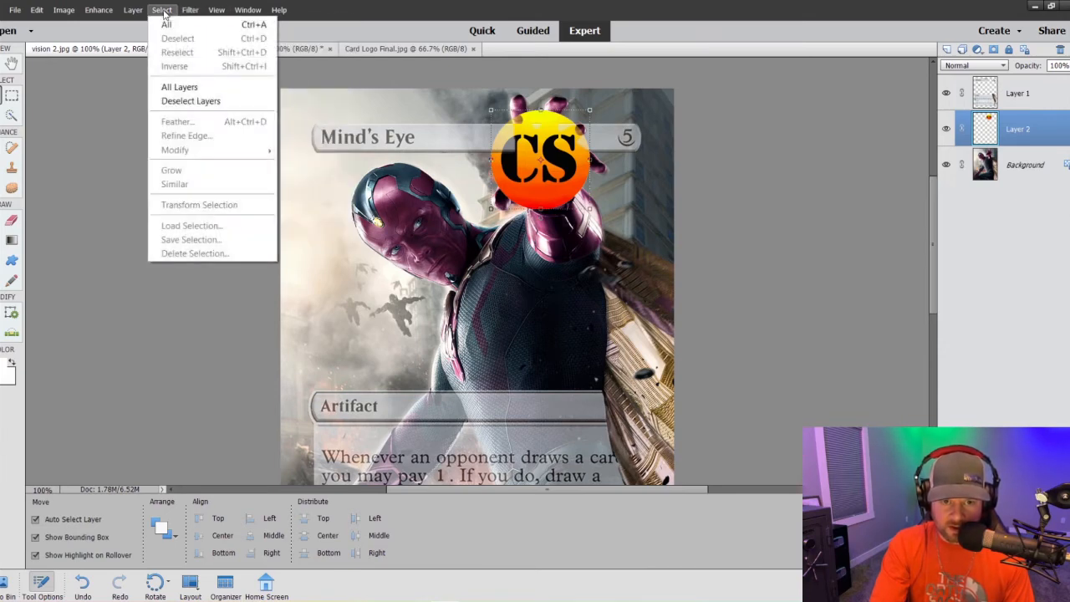
pyautogui.moveTo(220, 12)
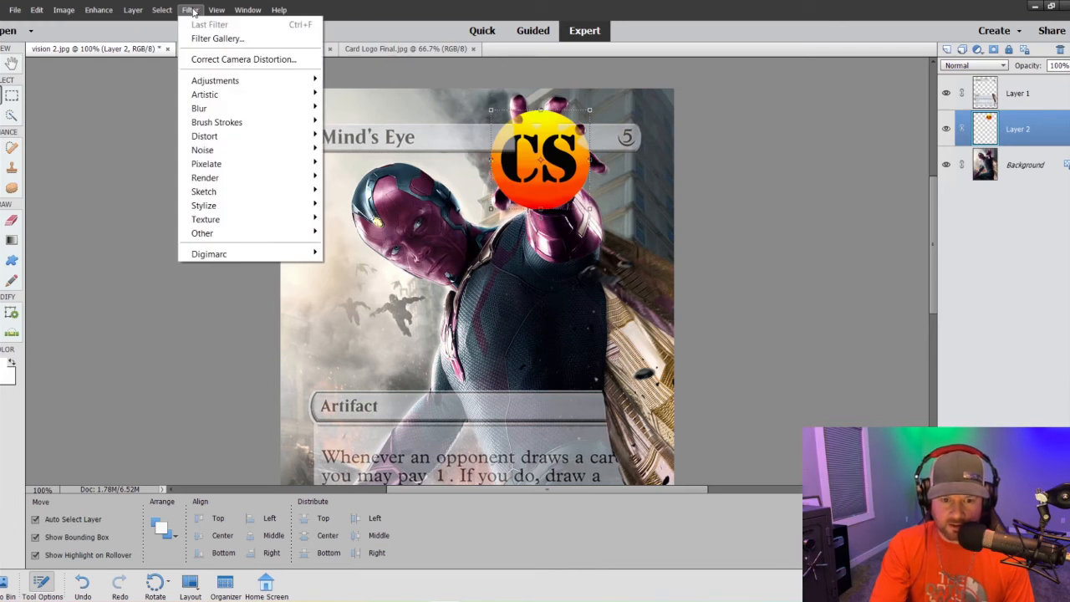
pyautogui.moveTo(228, 137)
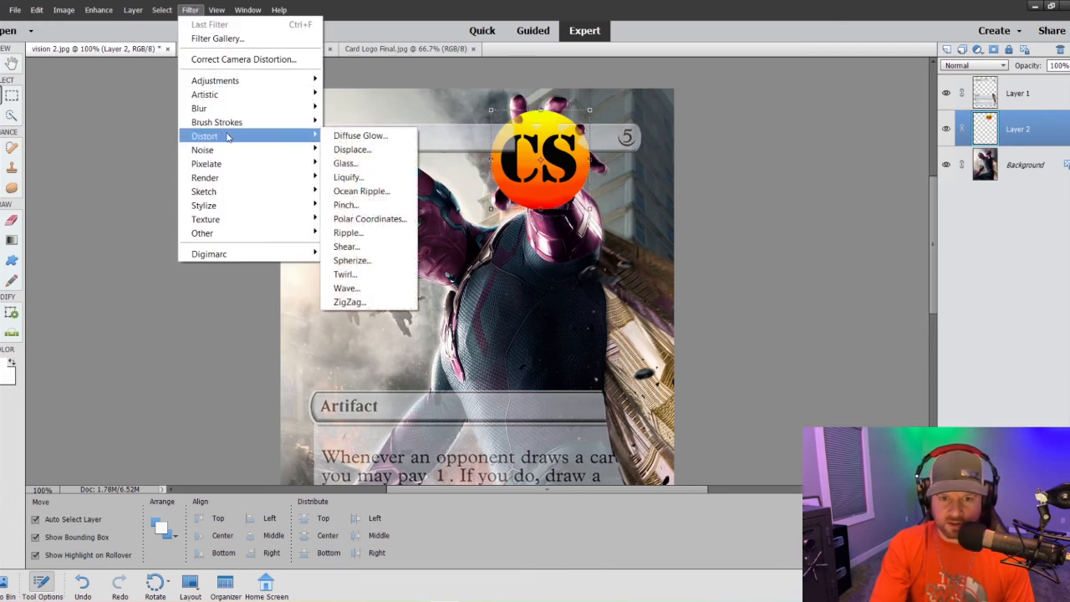
pyautogui.click(352, 260)
pyautogui.moveTo(771, 328); pyautogui.dragTo(712, 338)
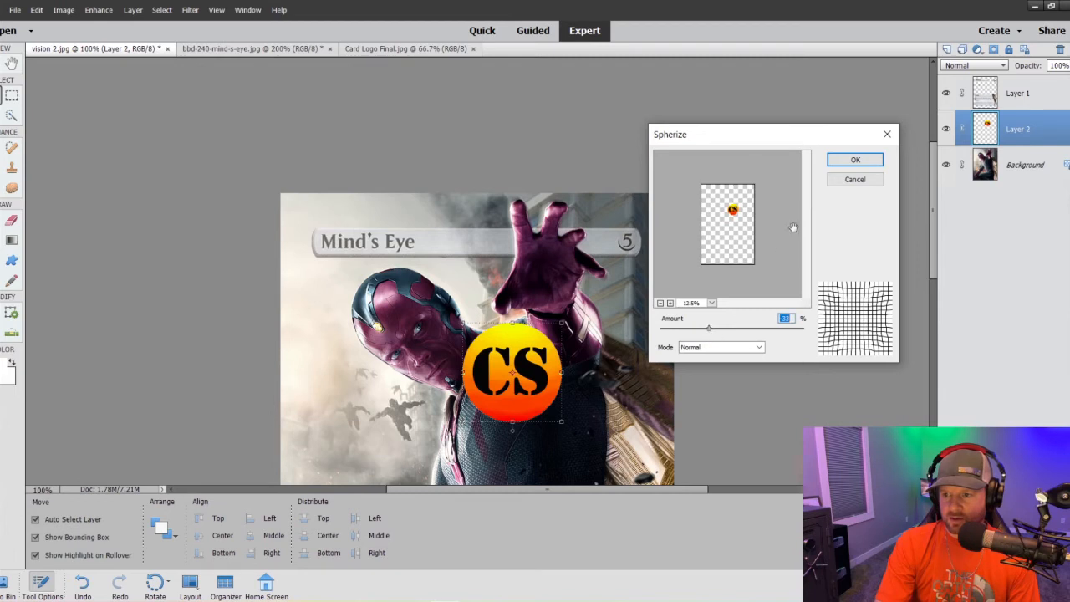
pyautogui.click(855, 159)
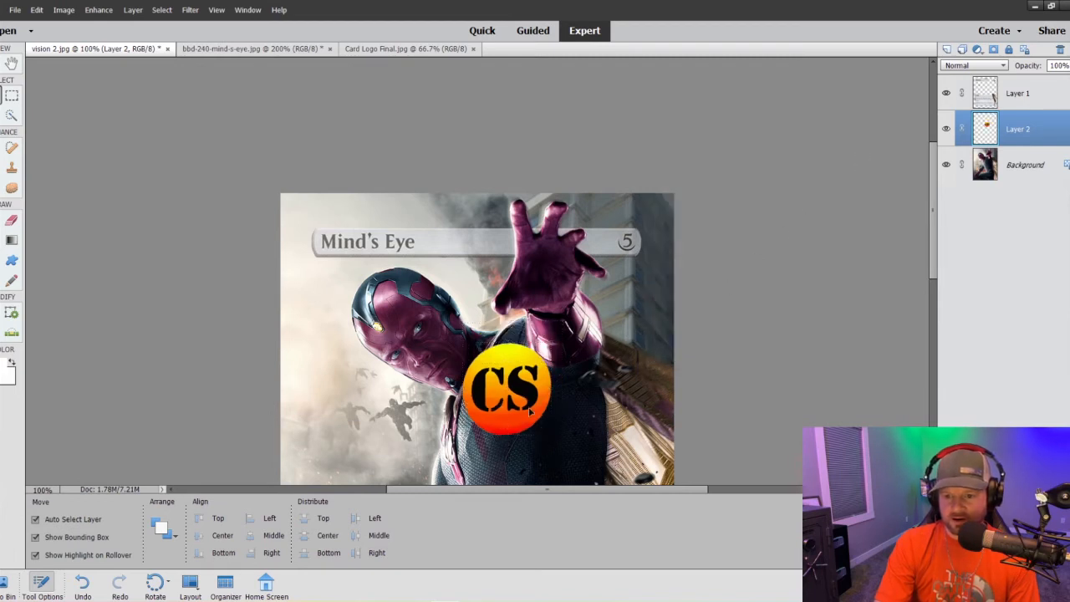
pyautogui.moveTo(529, 410); pyautogui.dragTo(567, 291)
# - Apply the Pinch filter to the CS logo with a slight negative amount, and move it onto Vision's chest
pyautogui.click(191, 10)
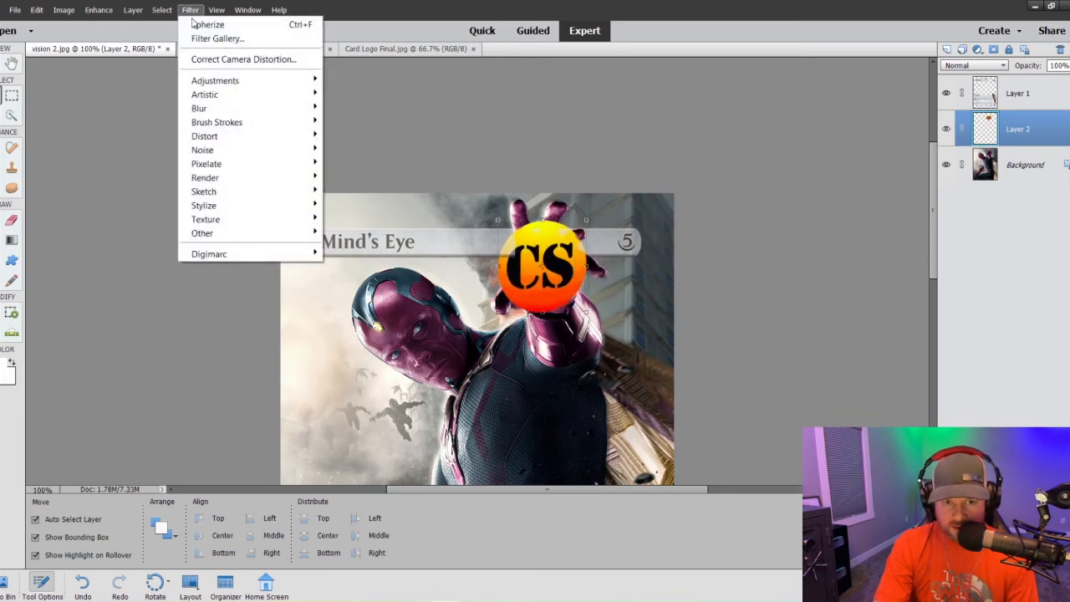
pyautogui.moveTo(203, 192)
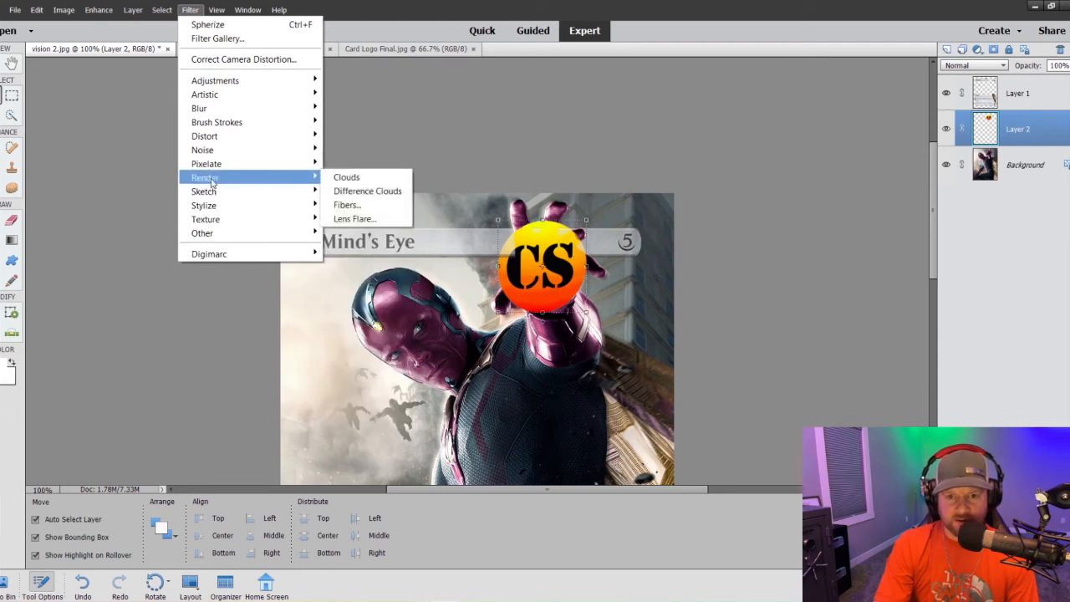
pyautogui.moveTo(213, 140)
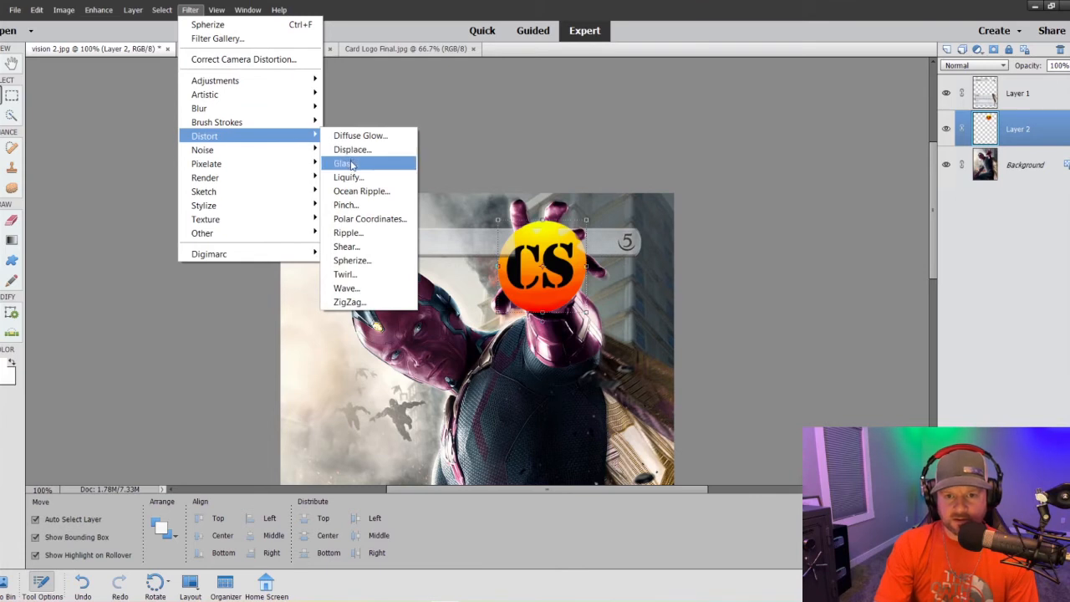
pyautogui.click(345, 205)
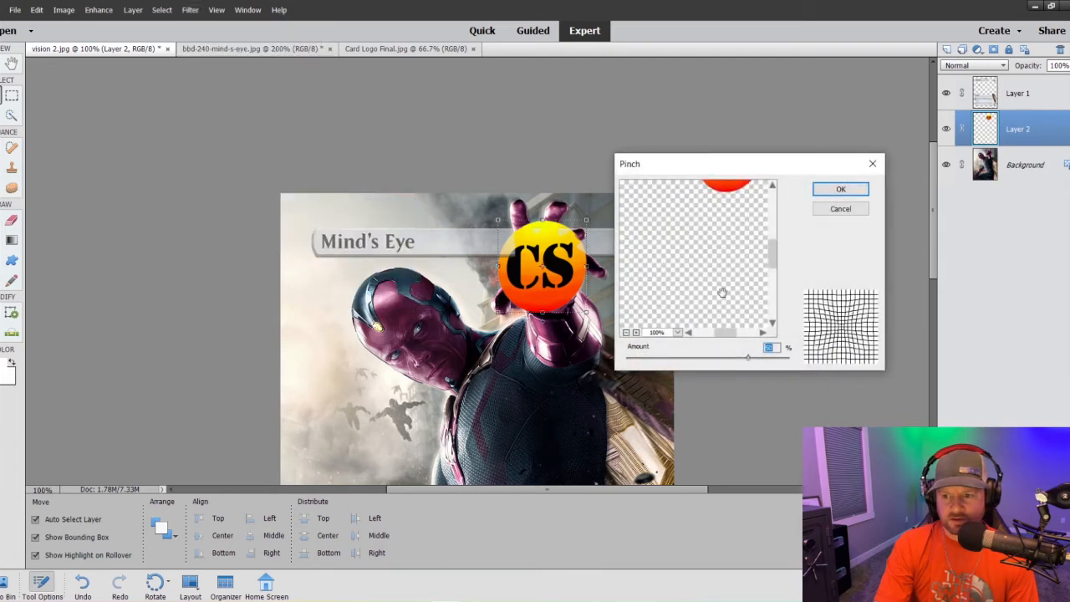
pyautogui.click(627, 333)
pyautogui.click(628, 332)
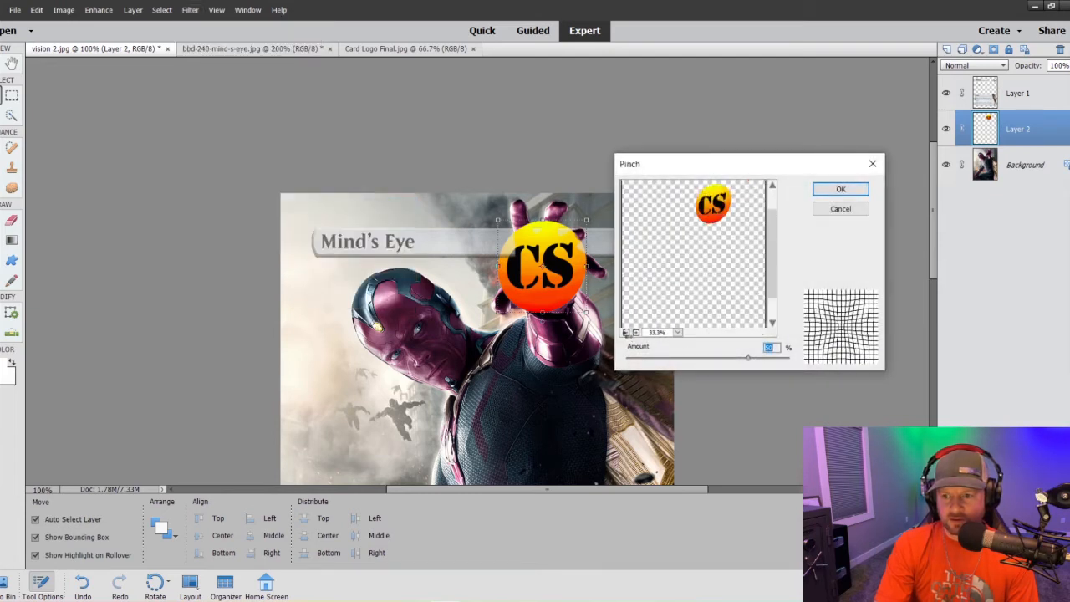
pyautogui.click(627, 333)
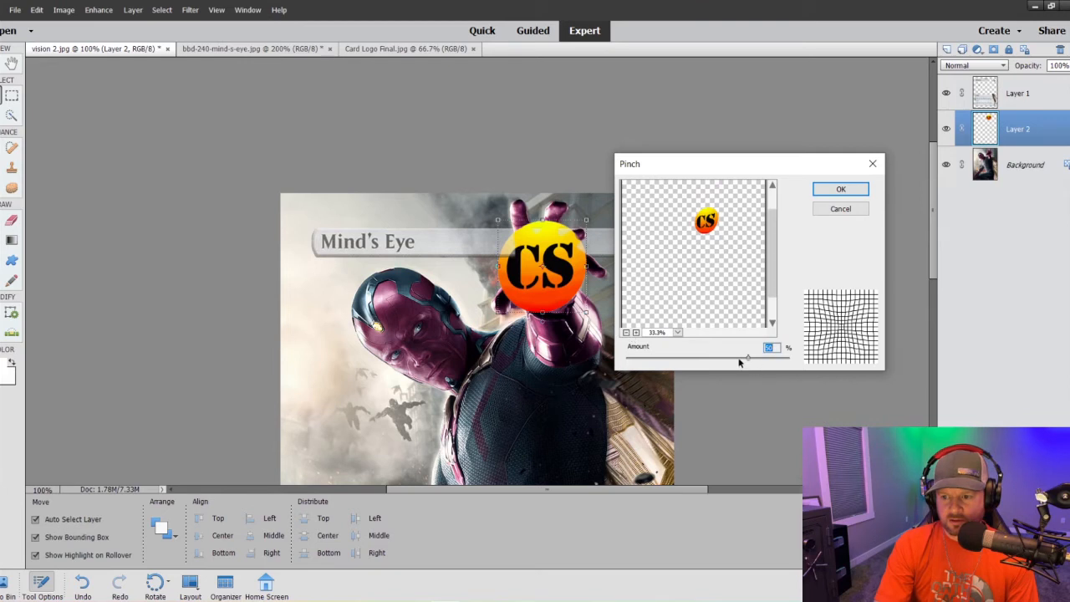
pyautogui.moveTo(748, 360); pyautogui.dragTo(696, 358)
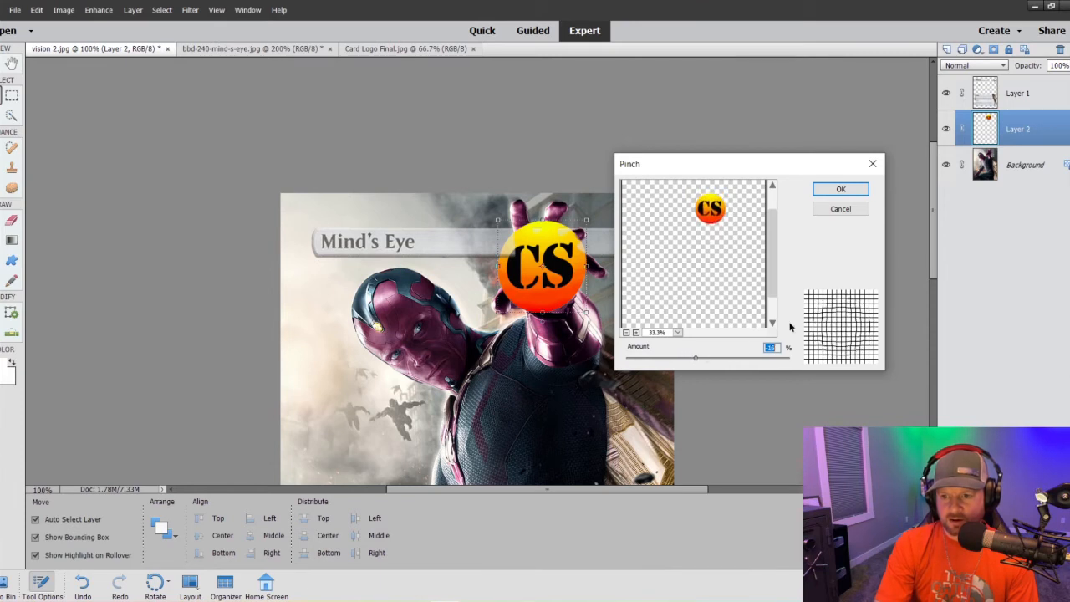
pyautogui.click(841, 190)
pyautogui.moveTo(565, 266); pyautogui.dragTo(529, 392)
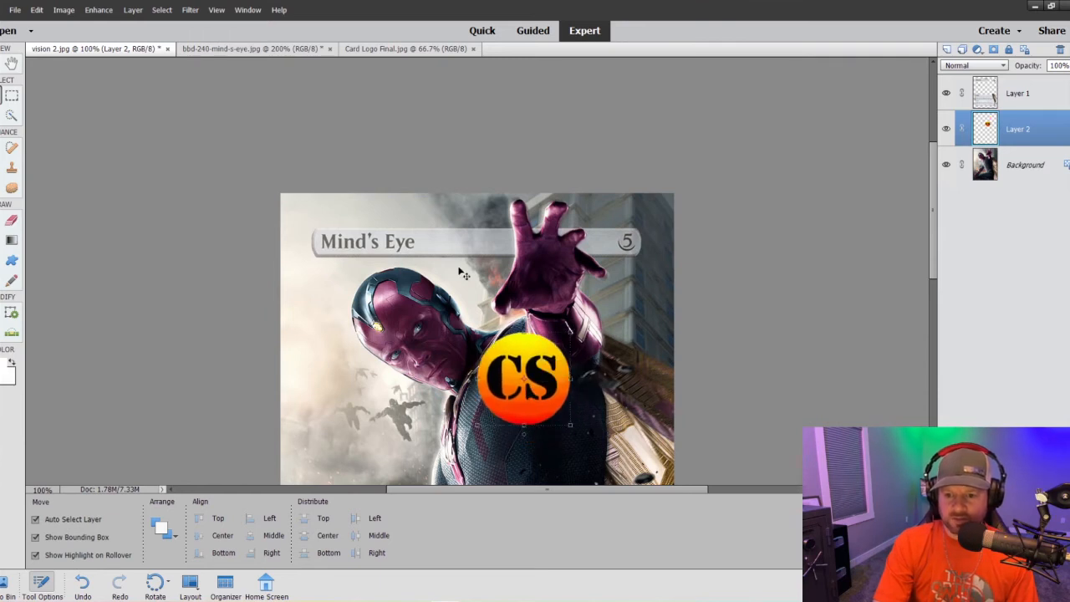
# - Apply the Spherize filter to the CS logo with an amount of 47% in Normal mode
pyautogui.click(191, 10)
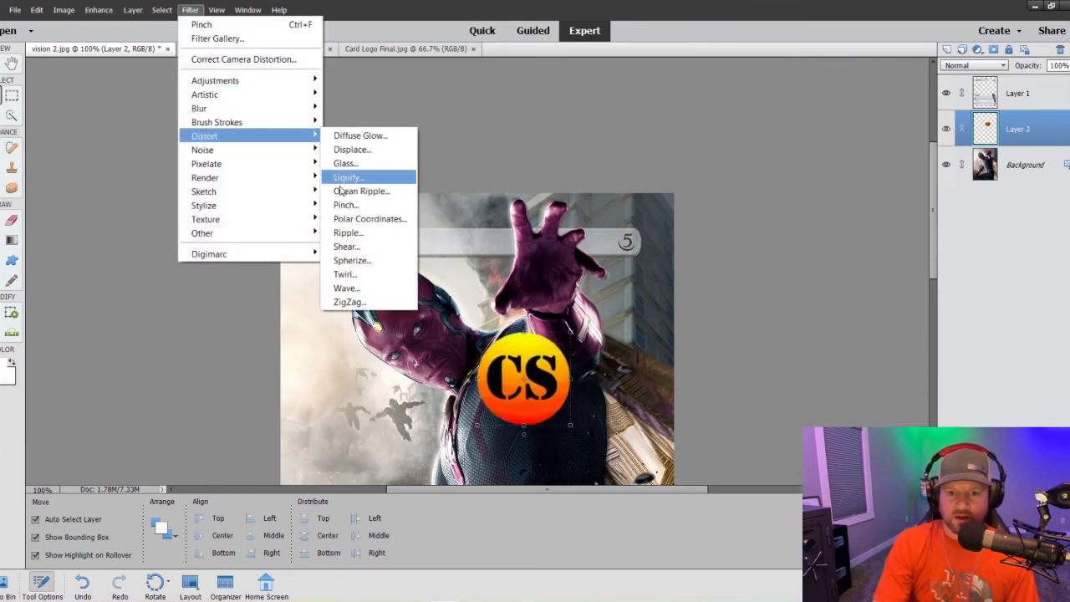
pyautogui.click(354, 261)
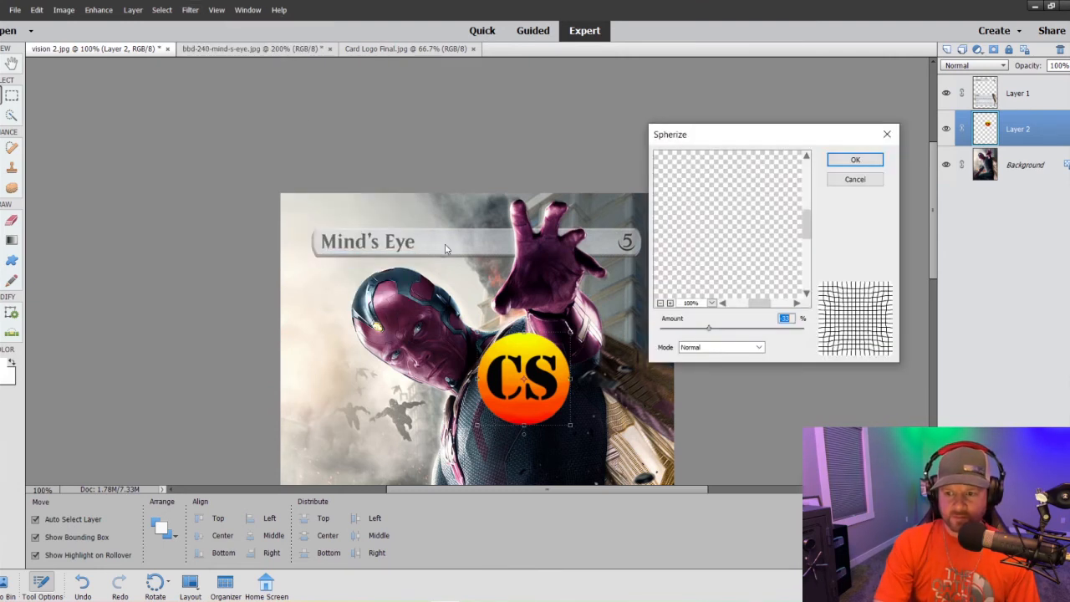
pyautogui.click(661, 304)
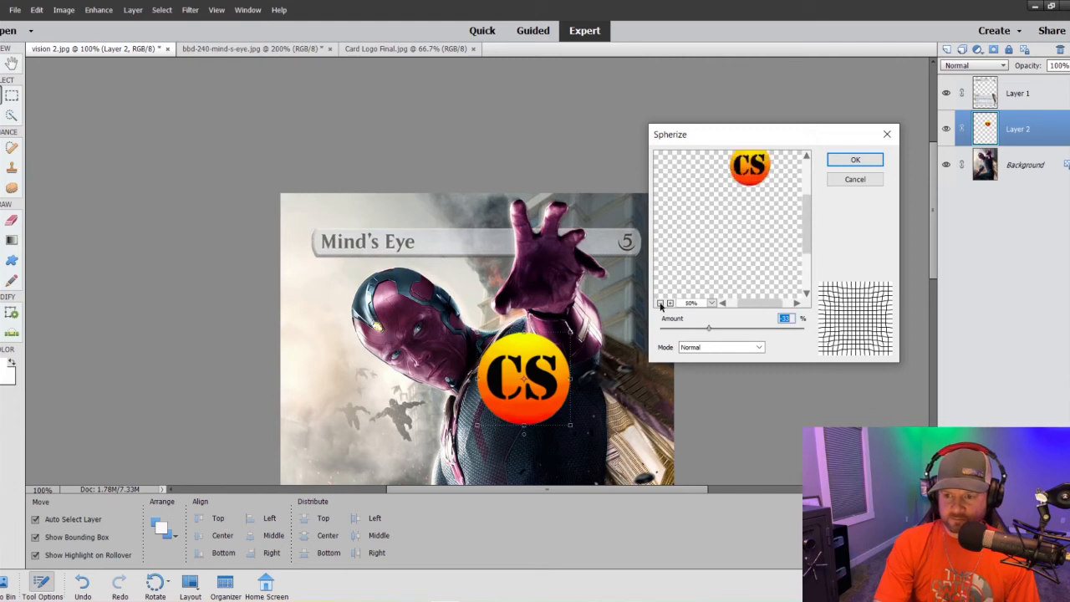
pyautogui.click(661, 303)
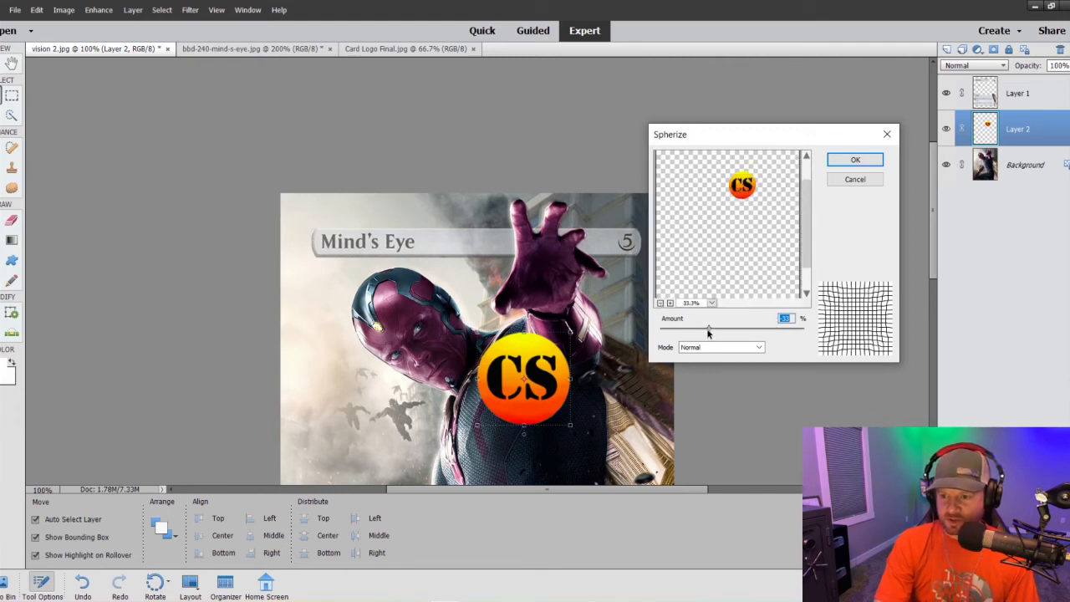
pyautogui.moveTo(708, 332); pyautogui.dragTo(775, 330)
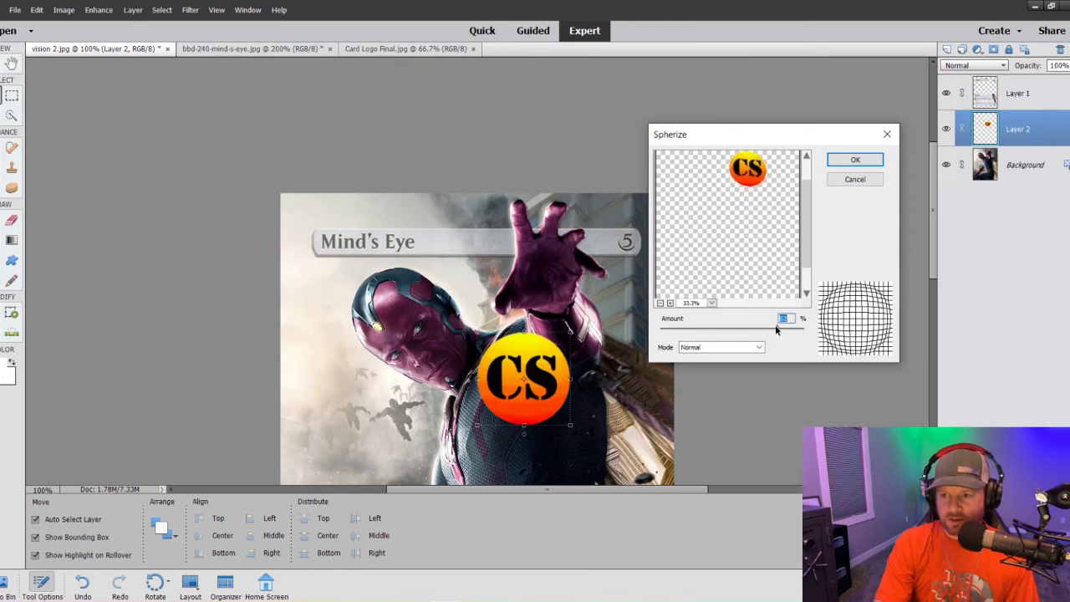
pyautogui.moveTo(804, 247); pyautogui.dragTo(807, 214)
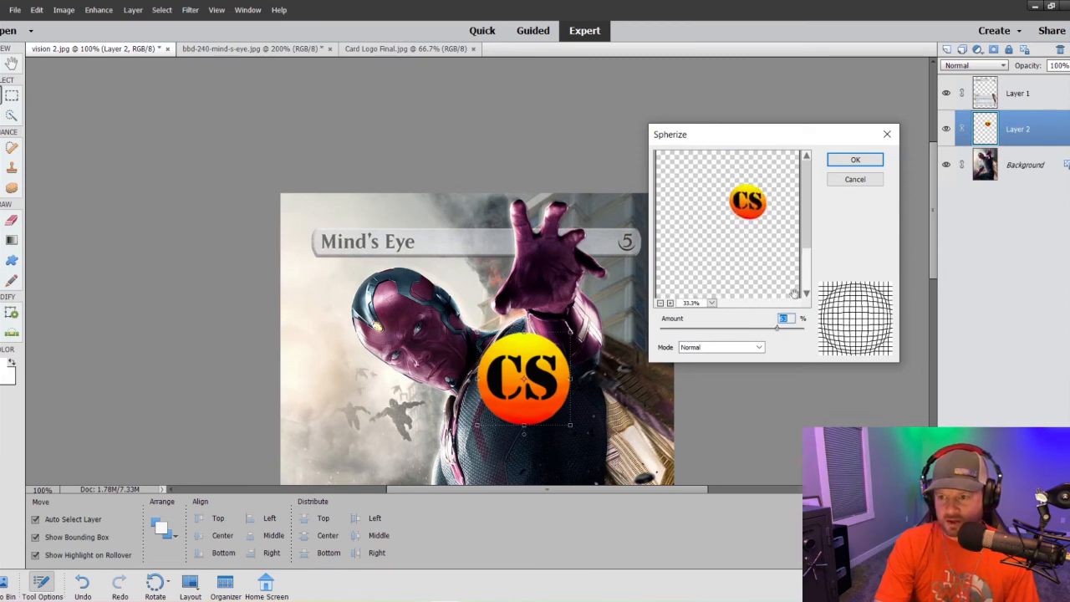
pyautogui.moveTo(777, 327); pyautogui.dragTo(768, 332)
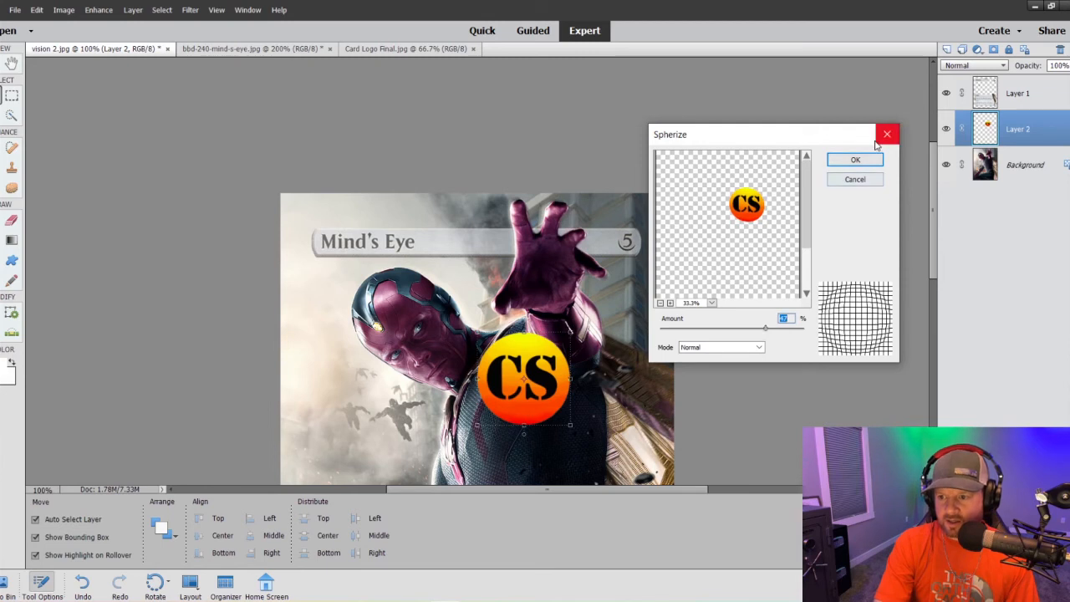
pyautogui.click(854, 159)
# - Move the CS logo over Vision's raised hand and scale it down proportionally to roughly cover the palm
pyautogui.moveTo(547, 358); pyautogui.dragTo(550, 267)
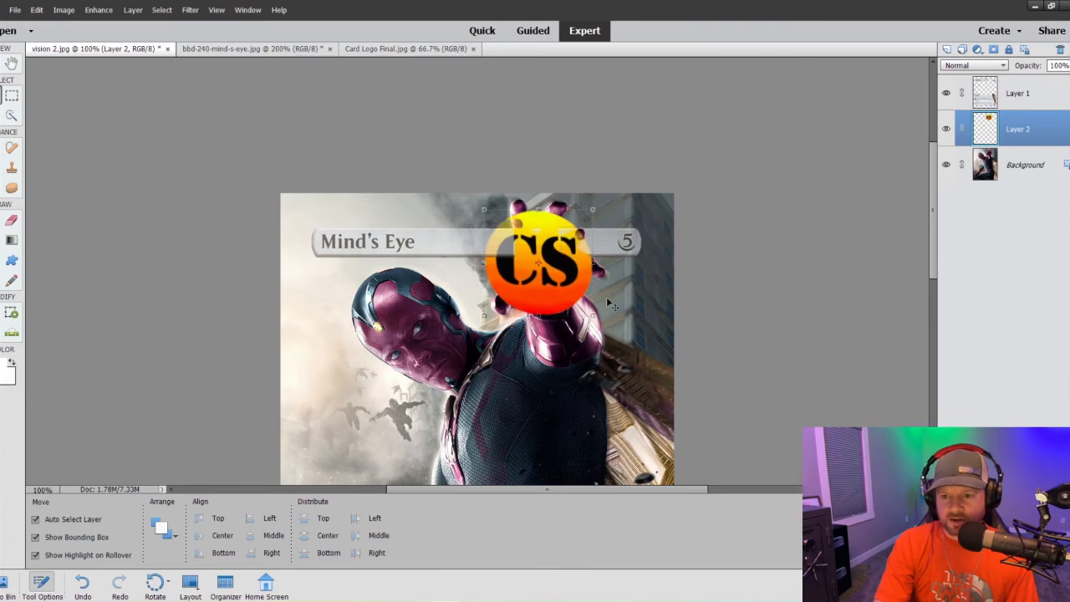
pyautogui.moveTo(592, 312)
pyautogui.mouseDown()
pyautogui.moveTo(549, 267)
pyautogui.moveTo(587, 306)
pyautogui.mouseUp()
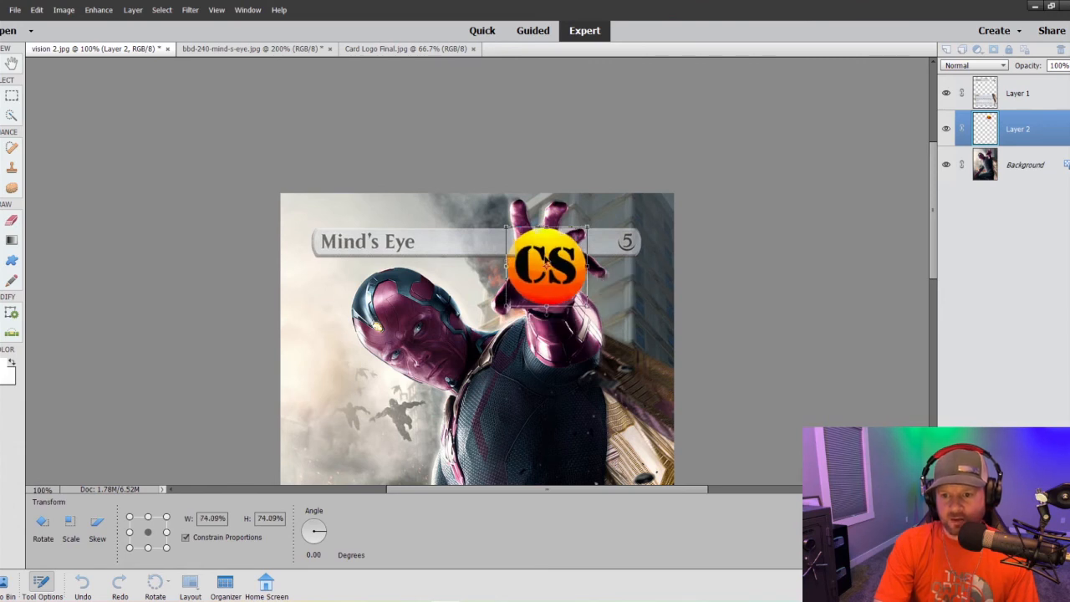
pyautogui.moveTo(552, 259); pyautogui.dragTo(546, 261)
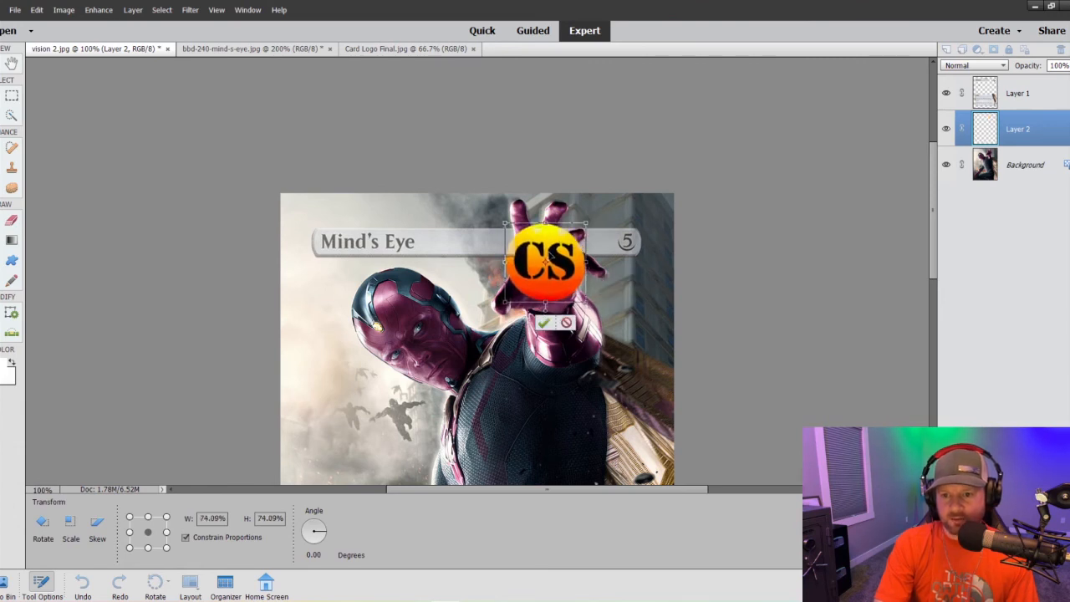
pyautogui.moveTo(586, 302); pyautogui.dragTo(546, 282)
pyautogui.click(544, 323)
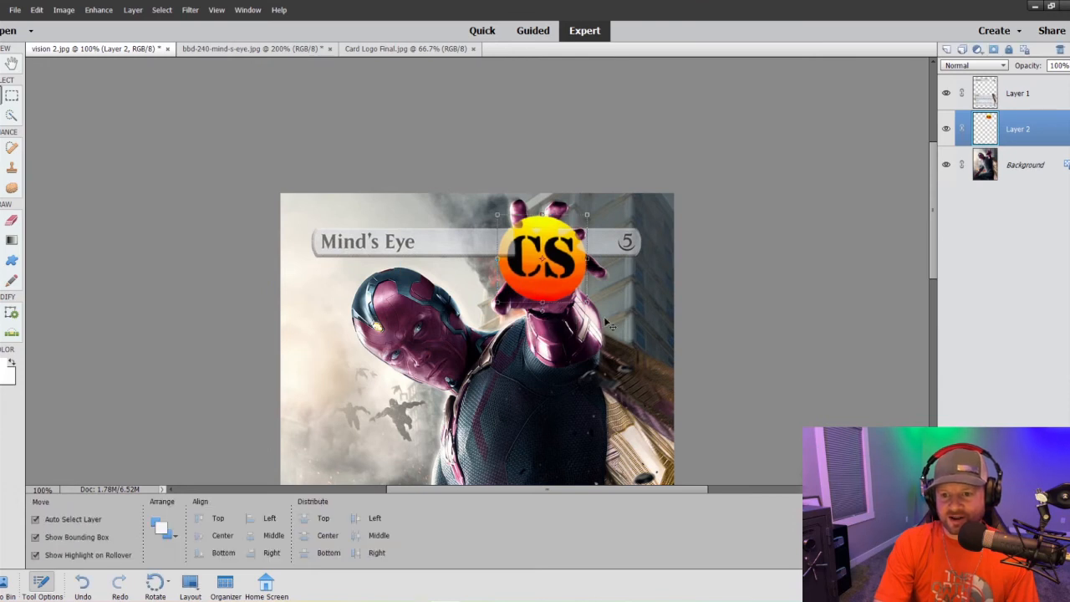
pyautogui.click(662, 299)
# - Move the CS logo's Layer 2 above Layer 1 and set its opacity to 52%
pyautogui.moveTo(999, 123); pyautogui.dragTo(987, 82)
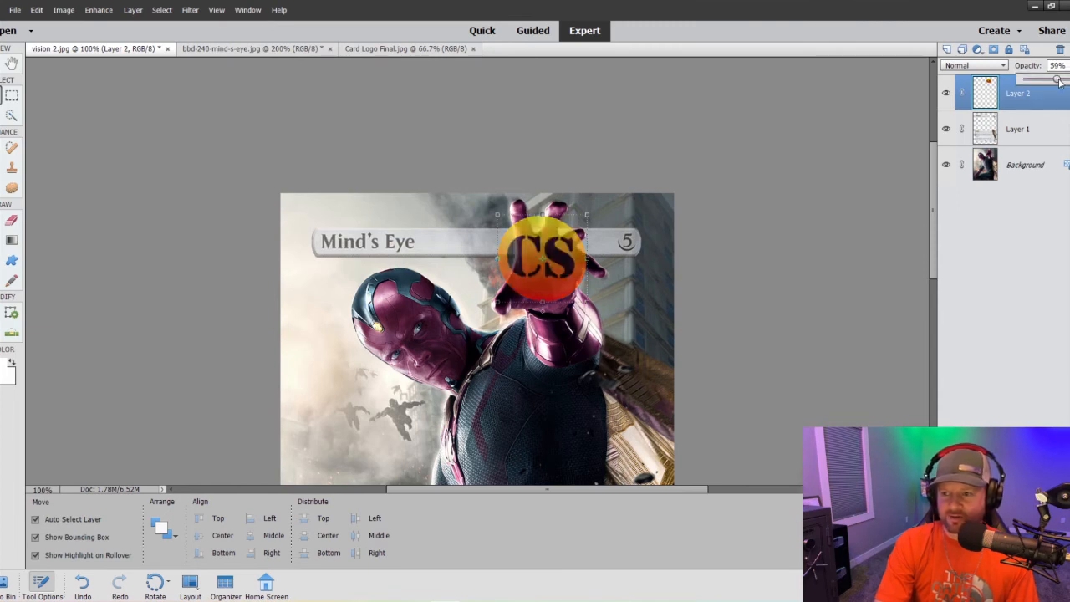
pyautogui.moveTo(1067, 78); pyautogui.dragTo(1069, 78)
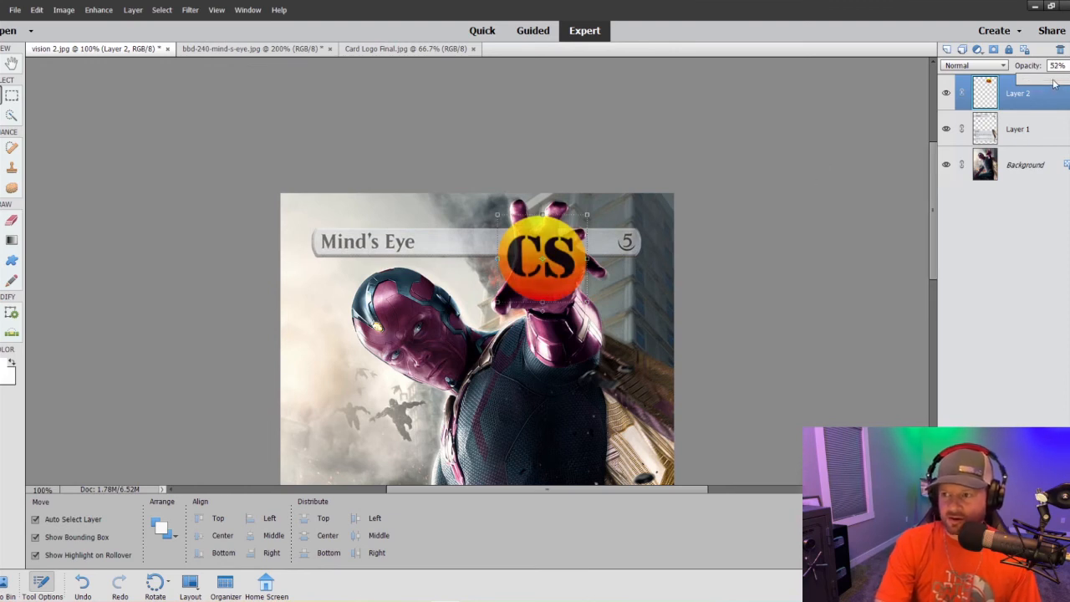
pyautogui.moveTo(1067, 78); pyautogui.dragTo(1054, 80)
# - Scale the CS logo proportionally to 32.77% and centre it on Vision's palm
pyautogui.hotkey('ctrl', '-')
pyautogui.hotkey('ctrl', '-')
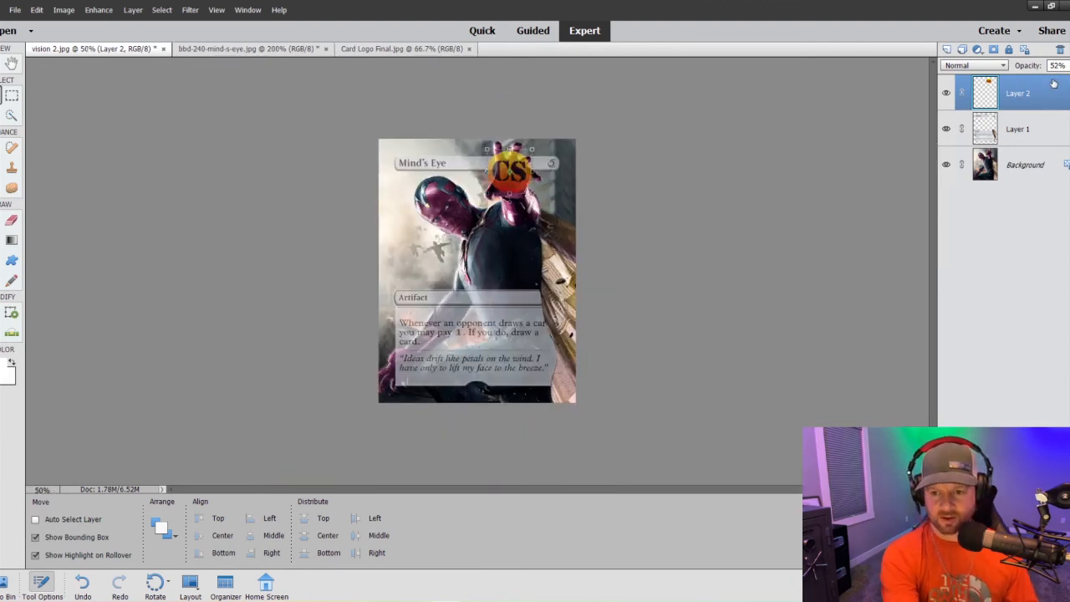
pyautogui.hotkey('ctrl', '-')
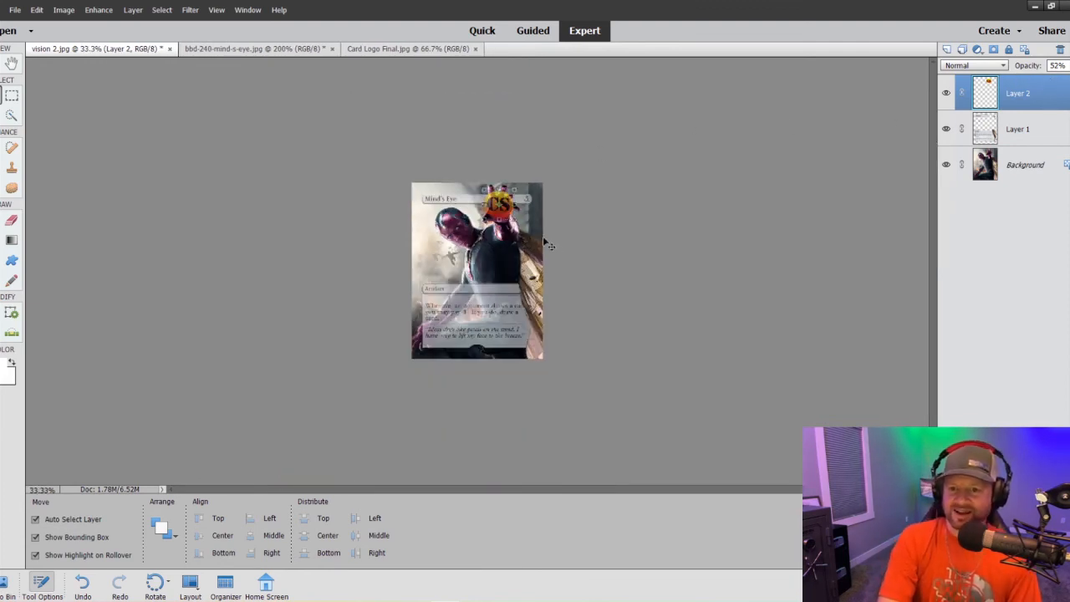
pyautogui.click(618, 254)
pyautogui.hotkey('ctrl', '+')
pyautogui.hotkey('ctrl', '+')
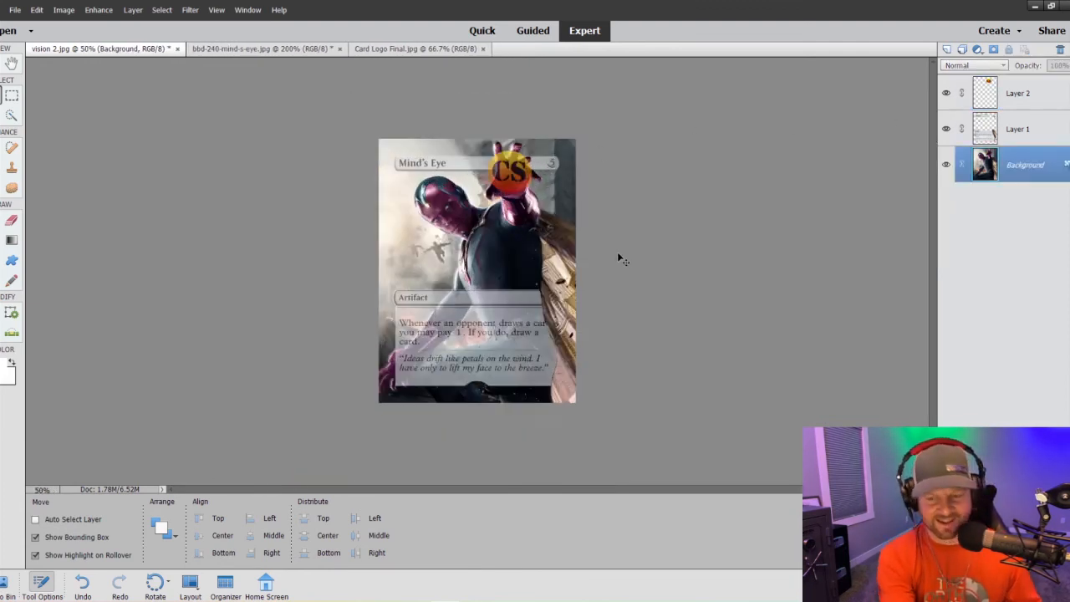
pyautogui.hotkey('ctrl', '+')
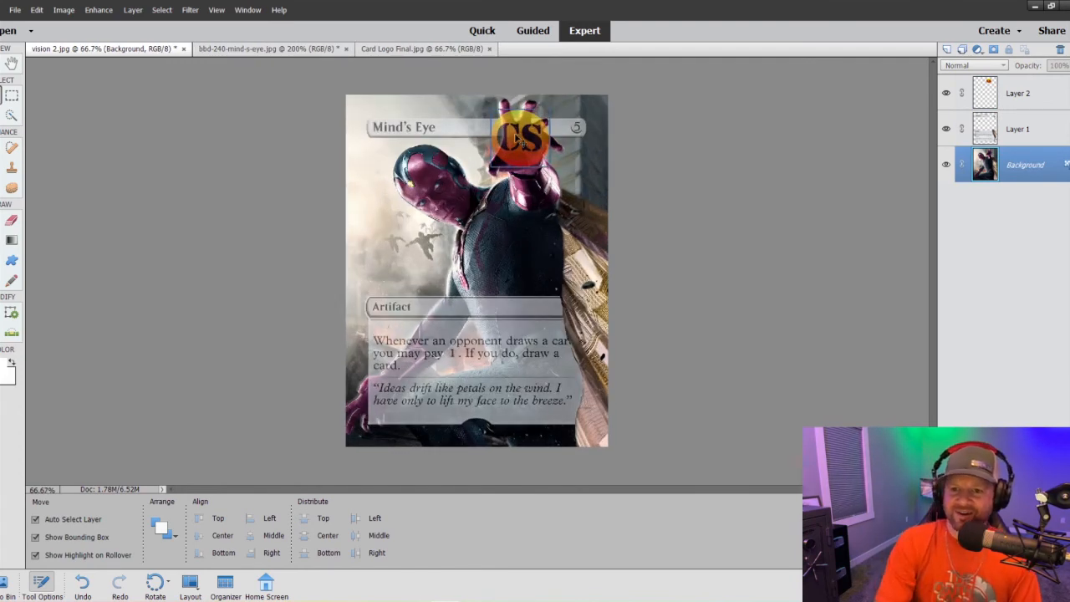
pyautogui.moveTo(522, 142)
pyautogui.mouseDown()
pyautogui.moveTo(550, 245)
pyautogui.moveTo(559, 176)
pyautogui.moveTo(514, 138)
pyautogui.moveTo(521, 147)
pyautogui.mouseUp()
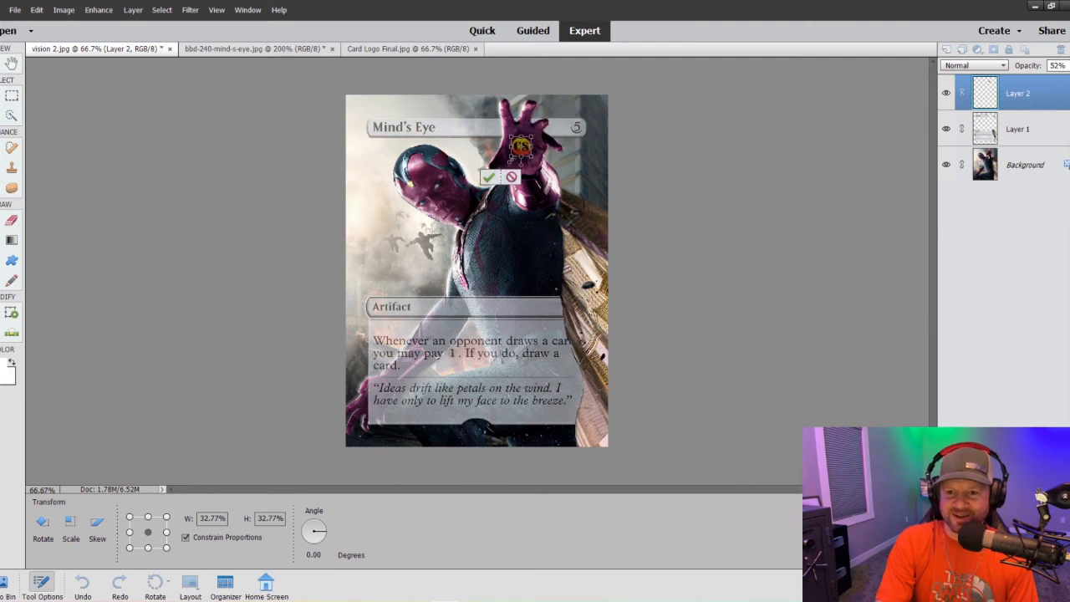
pyautogui.click(489, 177)
pyautogui.click(545, 190)
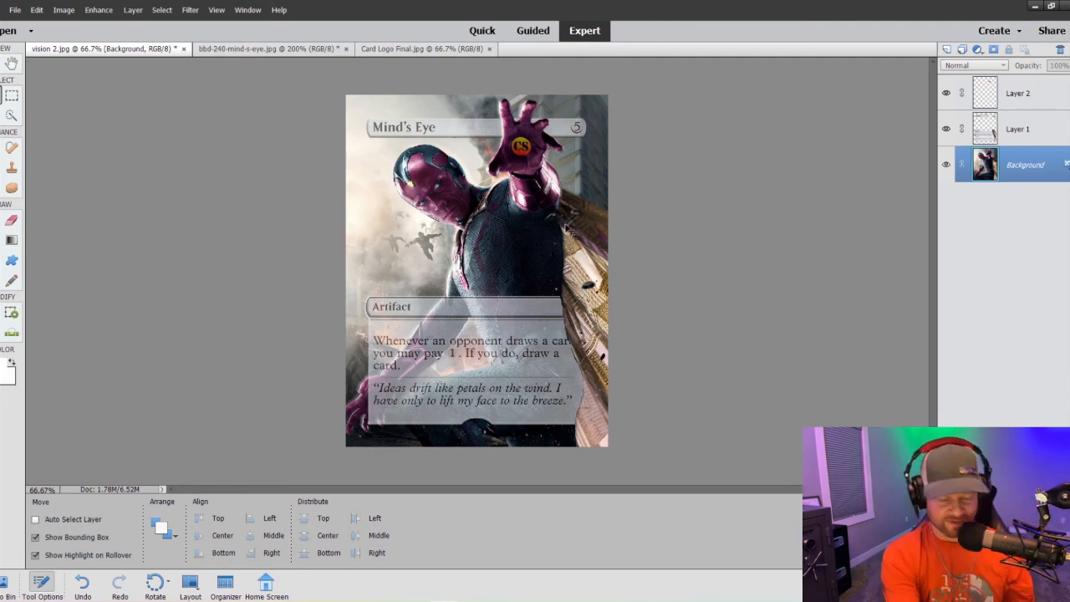
# - Rotate the small CS logo slightly on Vision's palm
pyautogui.hotkey('ctrl', '-')
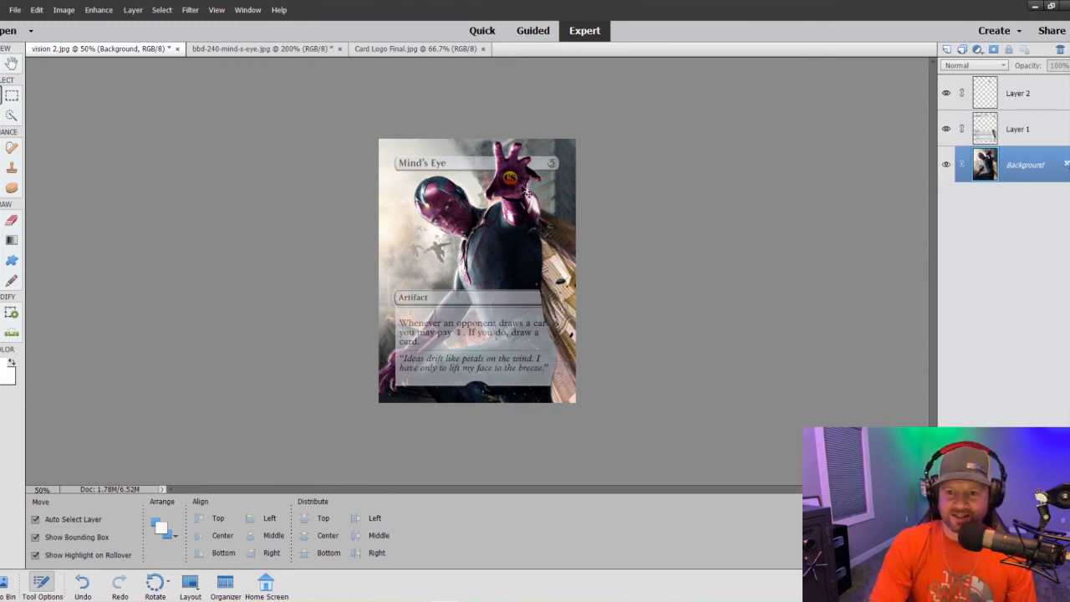
pyautogui.click(510, 178)
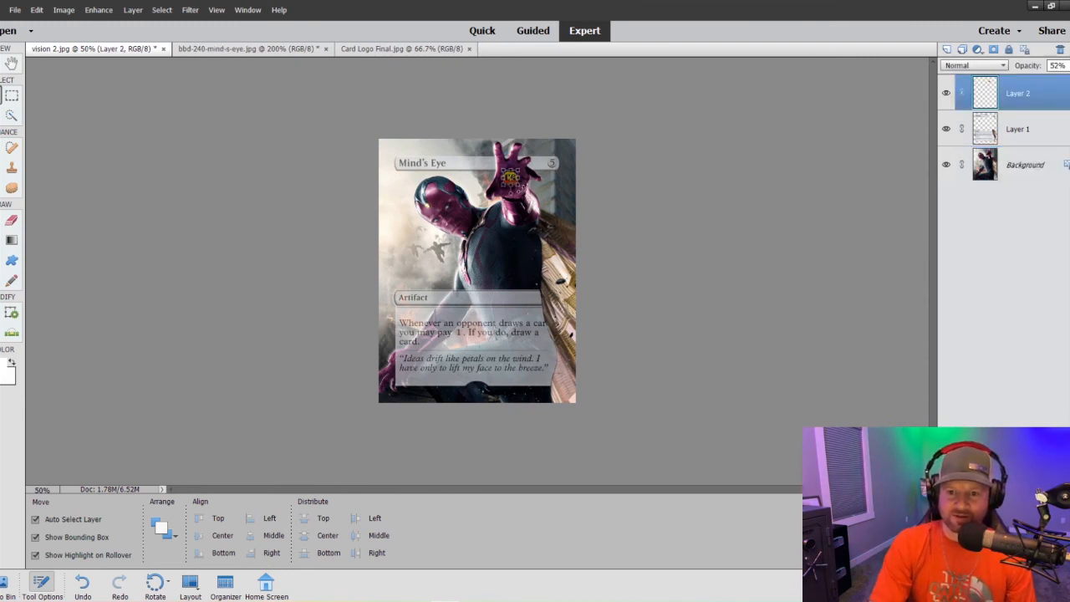
pyautogui.moveTo(522, 188); pyautogui.dragTo(525, 187)
pyautogui.click(515, 207)
pyautogui.click(519, 239)
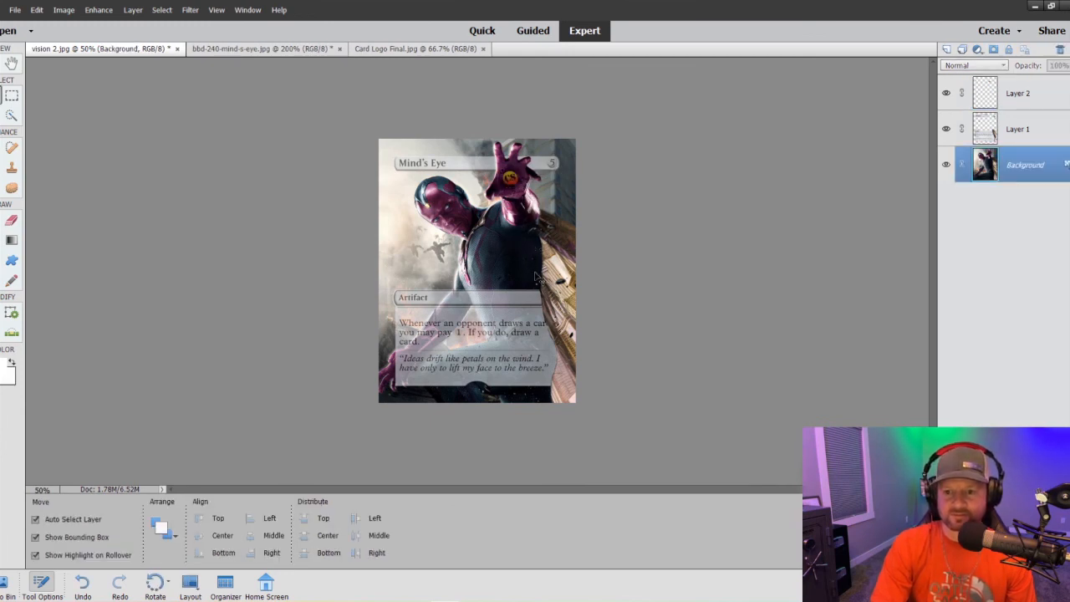
# - Lower the opacity of the CS logo's Layer 2 a little further, and deselect the logo
pyautogui.click(1018, 107)
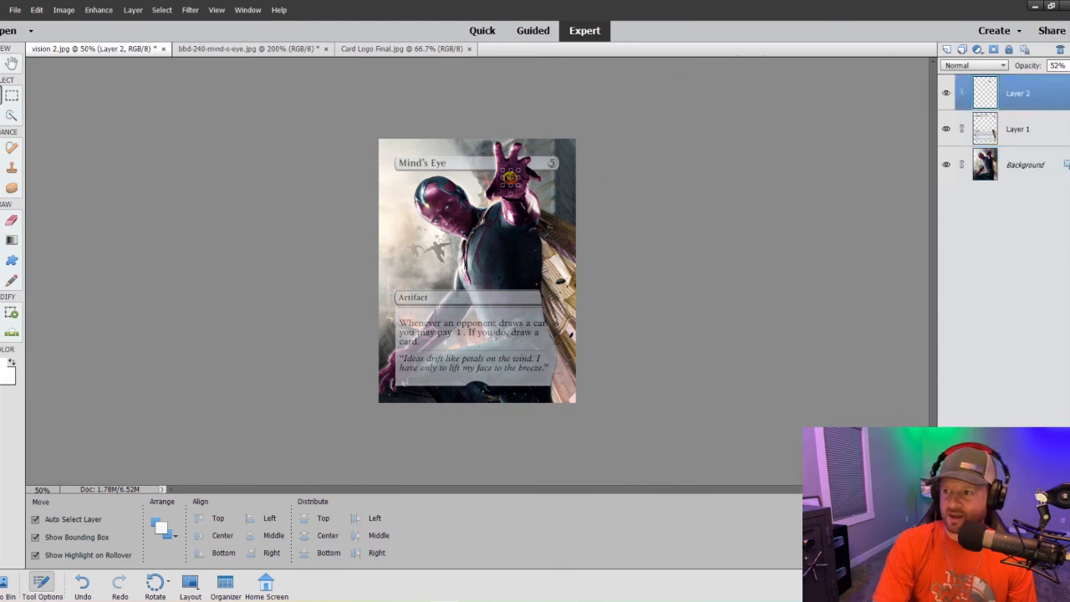
pyautogui.click(1058, 65)
pyautogui.moveTo(1050, 80); pyautogui.dragTo(1045, 80)
pyautogui.click(689, 259)
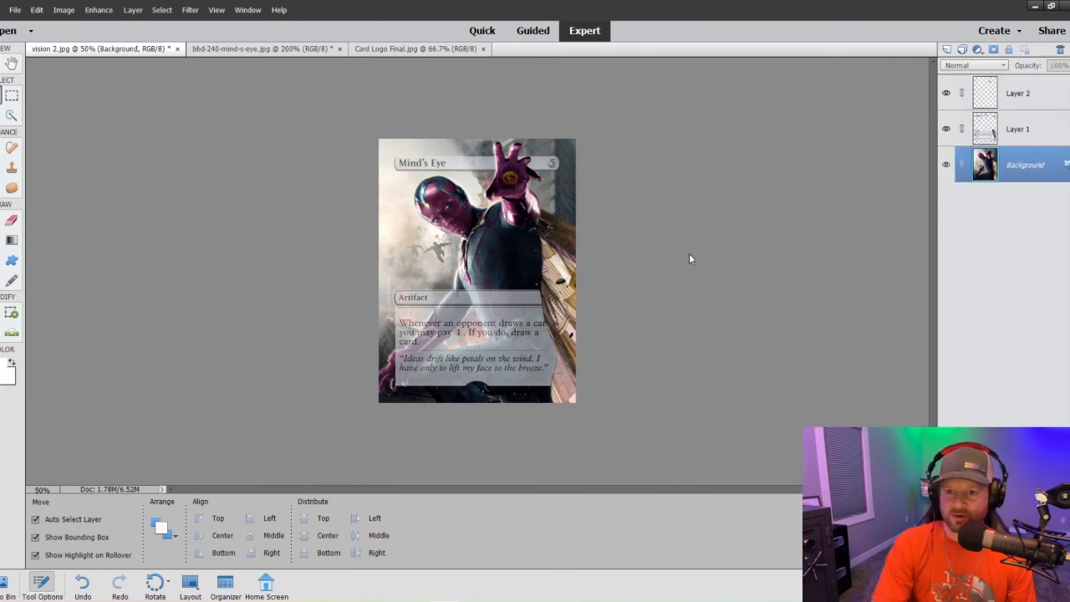